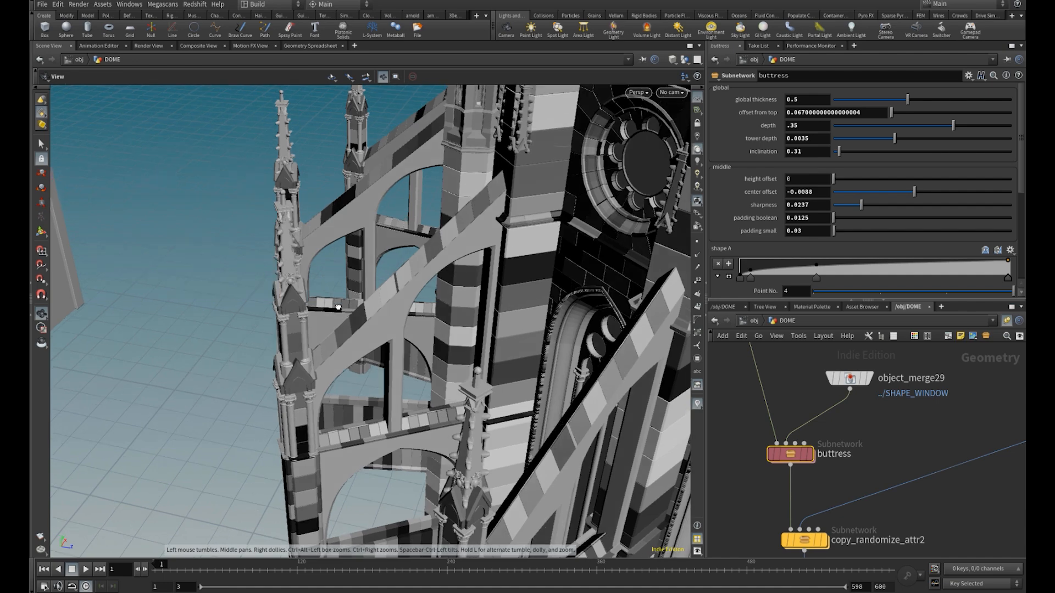
Try a global thickness of 1 and 0.9 on the buttress subnetwork
double_click(802, 102)
text(1)
key(Return)
double_click(800, 101)
text(.9)
key(Return)
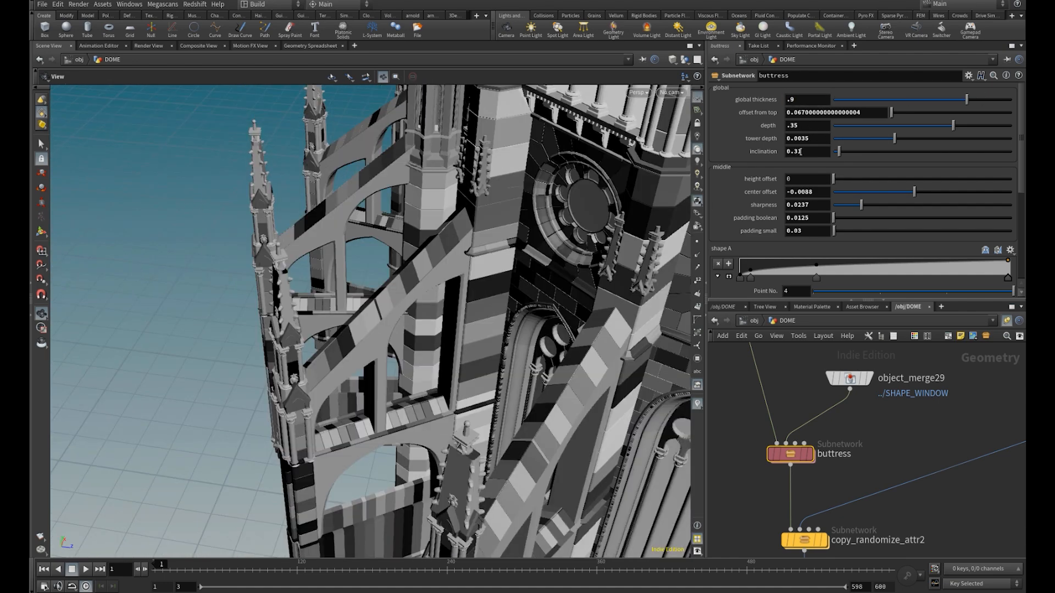
Try an inclination of 0.5 on the buttress and inspect the steeper arches
double_click(803, 151)
text(.5)
key(Return)
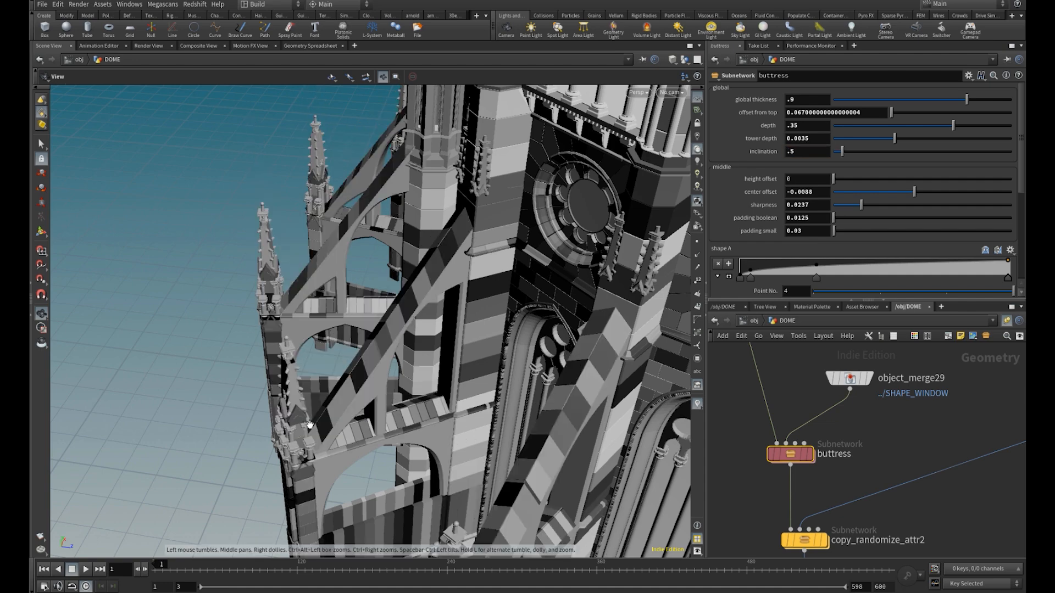
drag(318, 457, 375, 407)
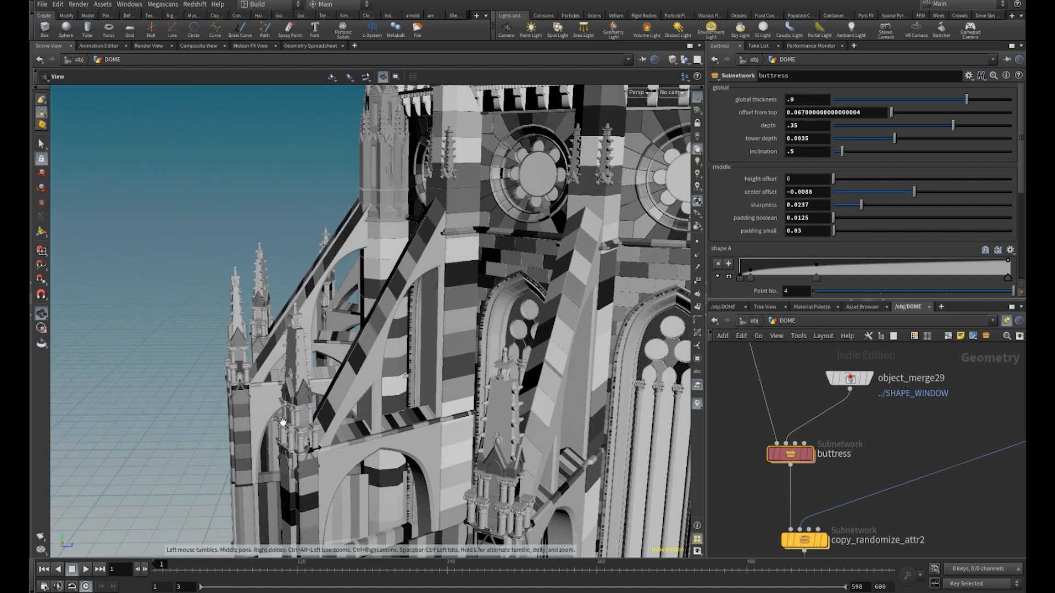
drag(411, 362, 394, 379)
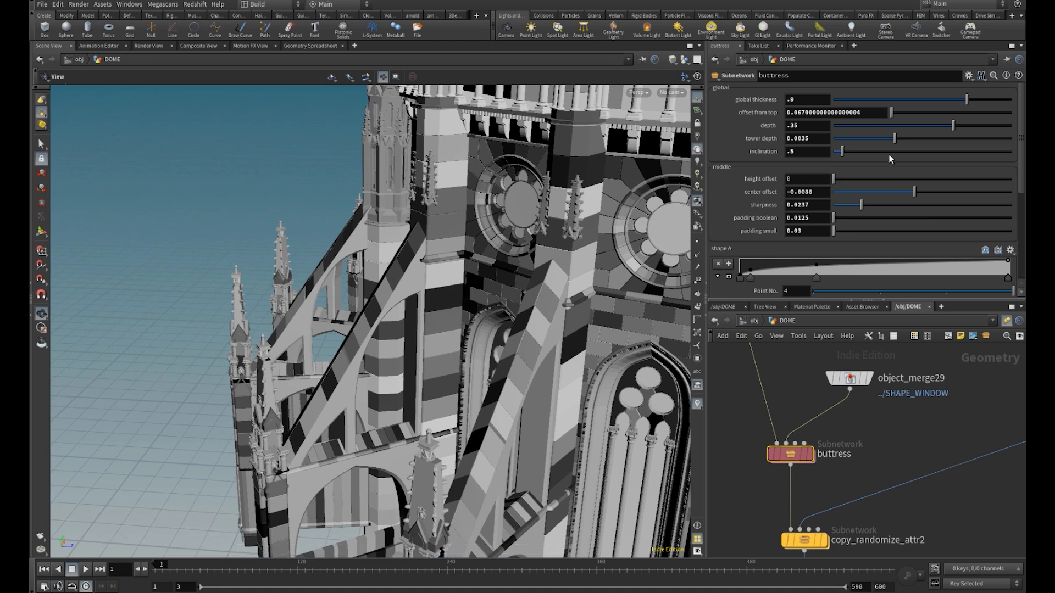
Try an inclination of 0.2 and 0.35 and a depth of 0.3 on the buttress
double_click(809, 151)
text(.2)
key(Return)
double_click(809, 151)
key(Return)
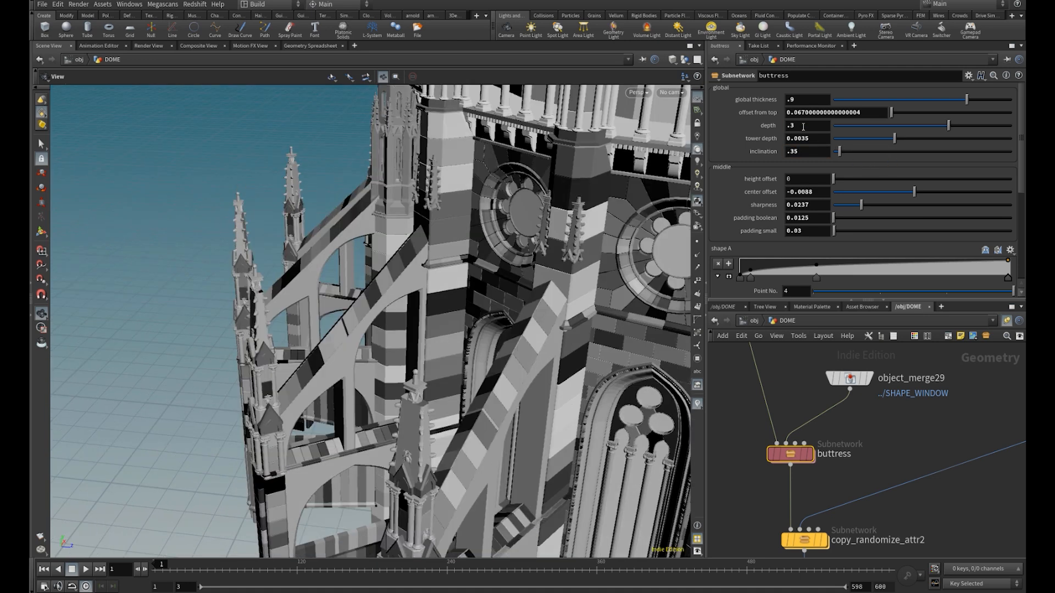
drag(429, 352, 388, 388)
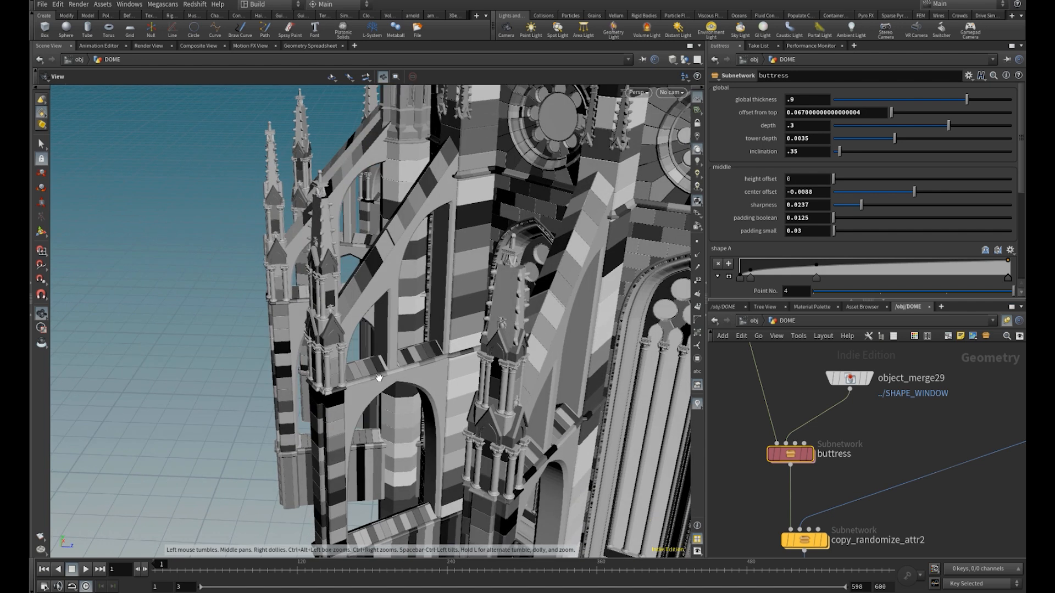
Try height offsets of -0.1 and -0.2 for the buttress's middle section and reset the offset to 0
double_click(799, 179)
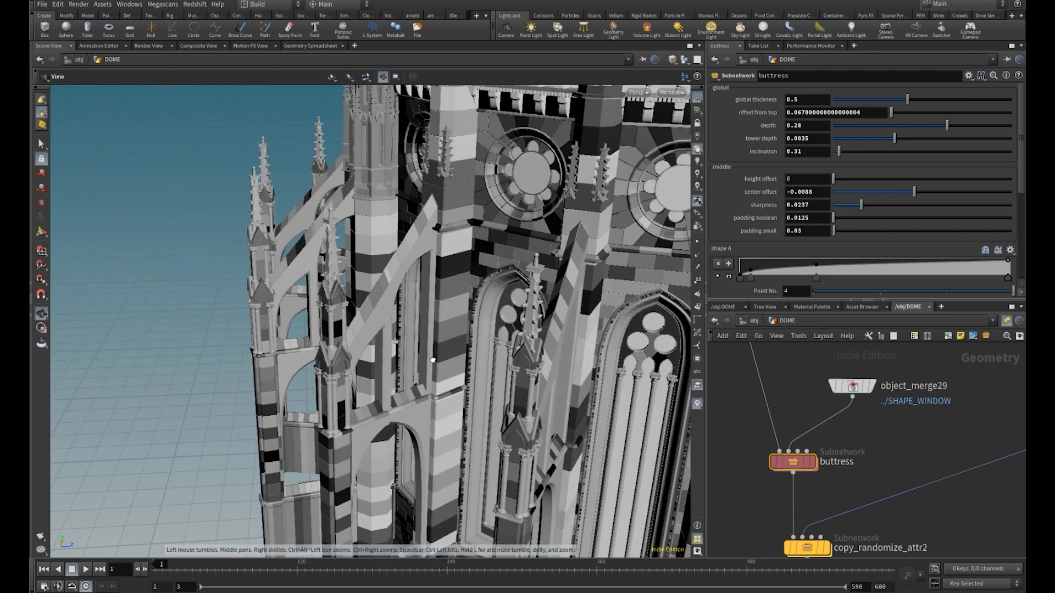
drag(433, 360, 419, 346)
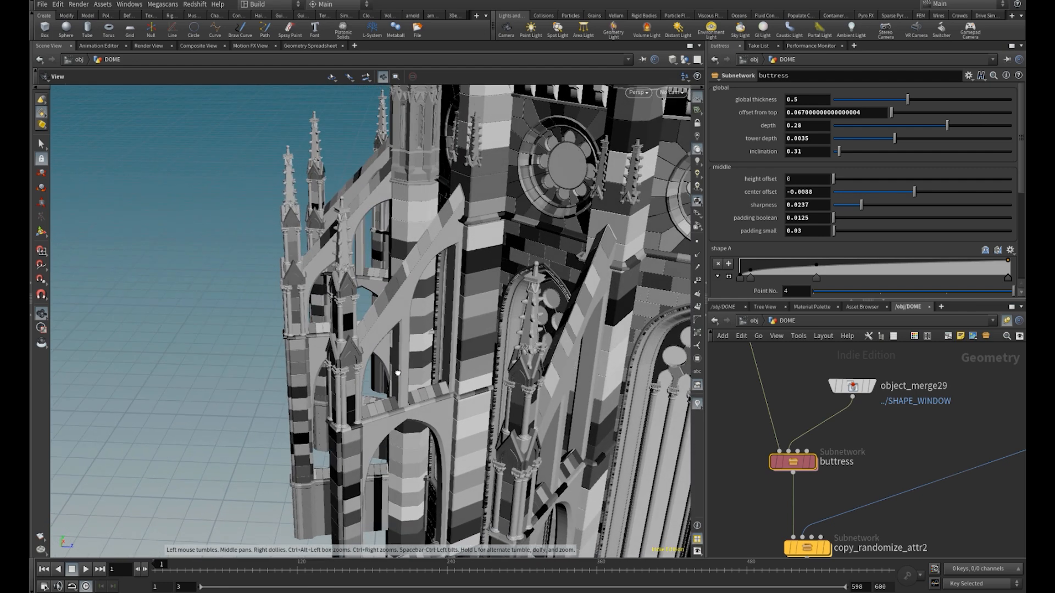
double_click(803, 179)
text(-.1)
key(Return)
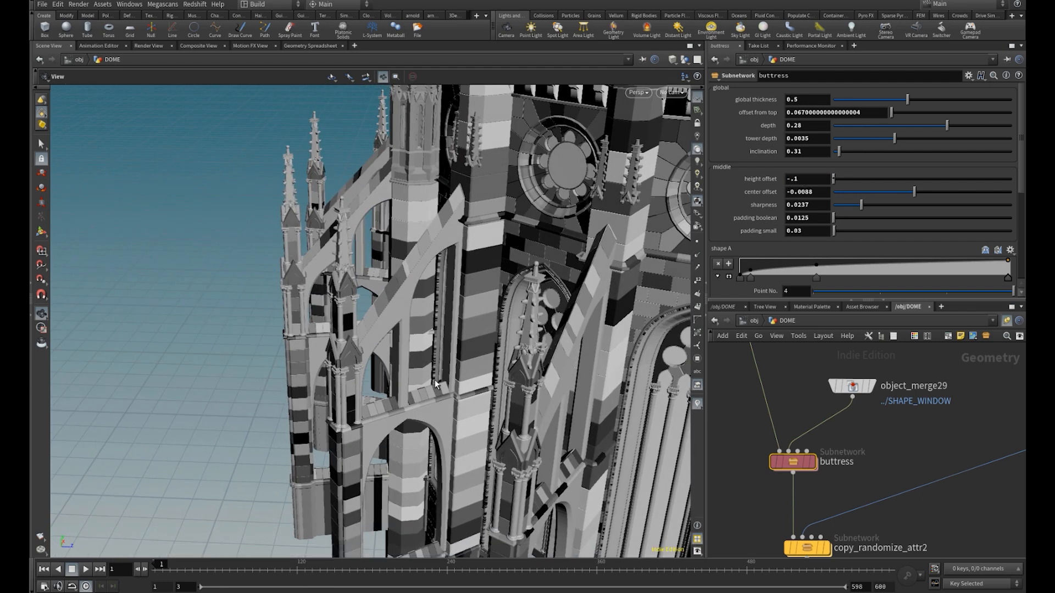
double_click(827, 179)
text(-.2)
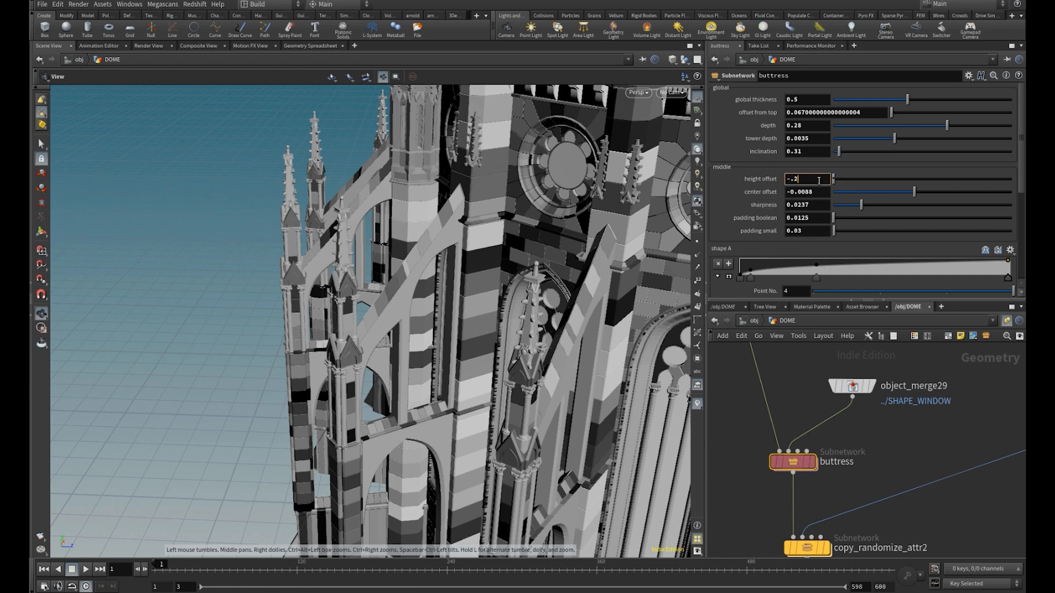
key(Return)
double_click(829, 179)
text(0)
key(Return)
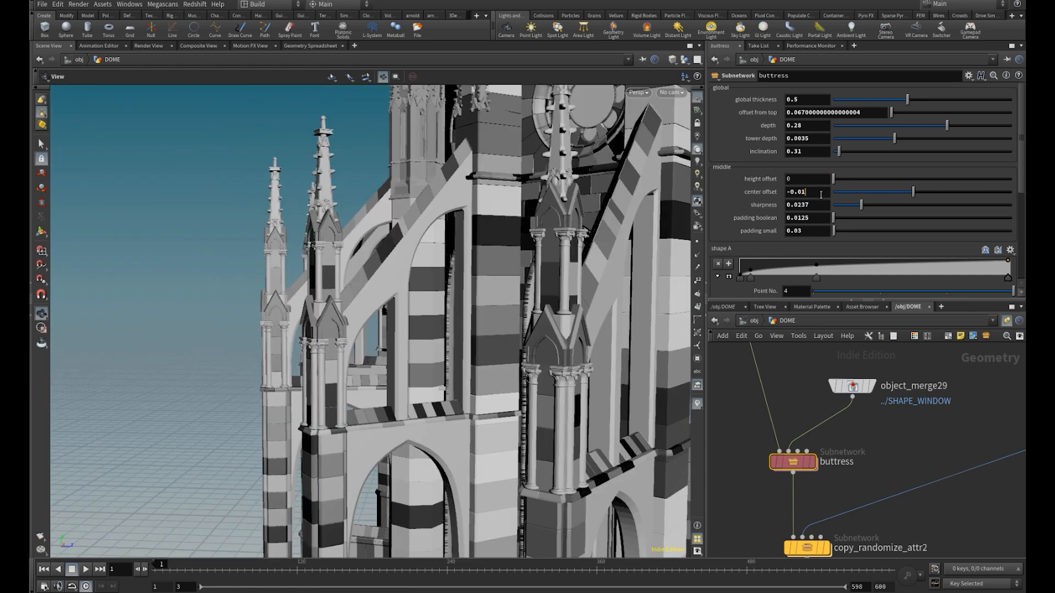
Try a center offset of 0.015 for the buttress's middle section and settle on 0
click(821, 194)
click(820, 193)
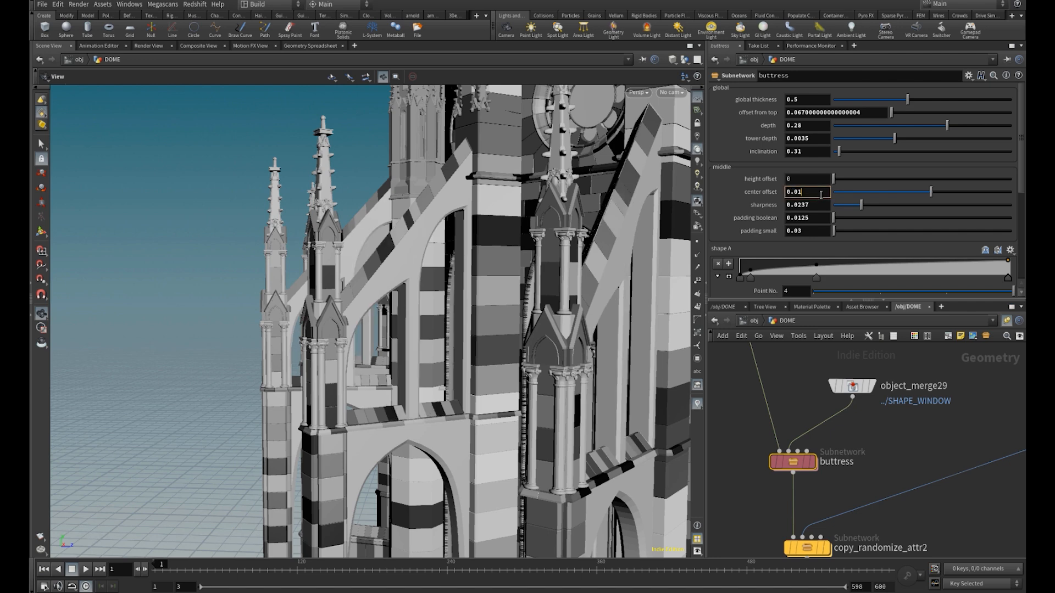
text(5)
key(Return)
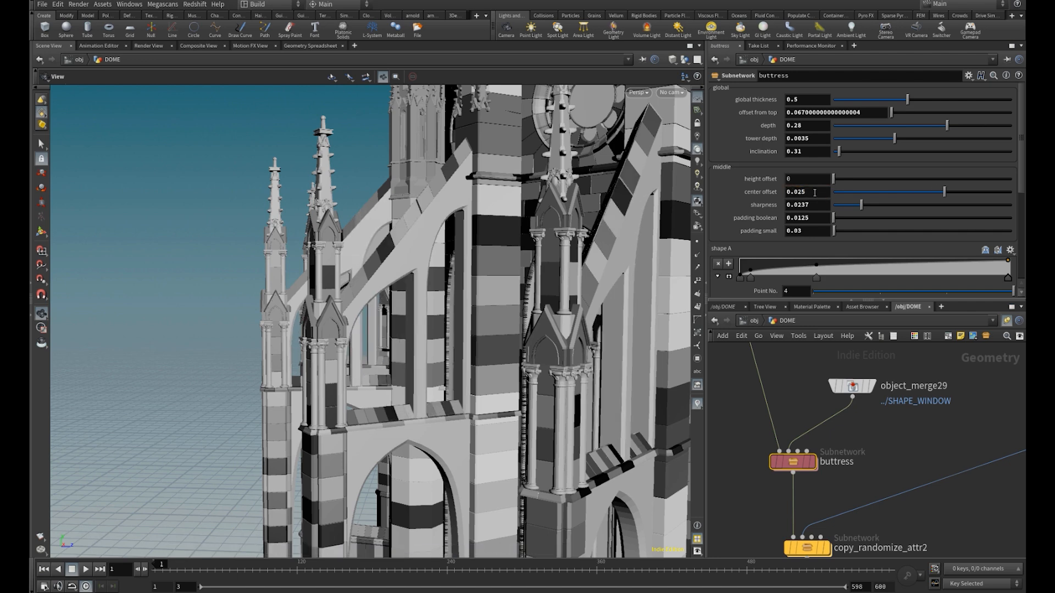
click(815, 193)
text(5)
key(Return)
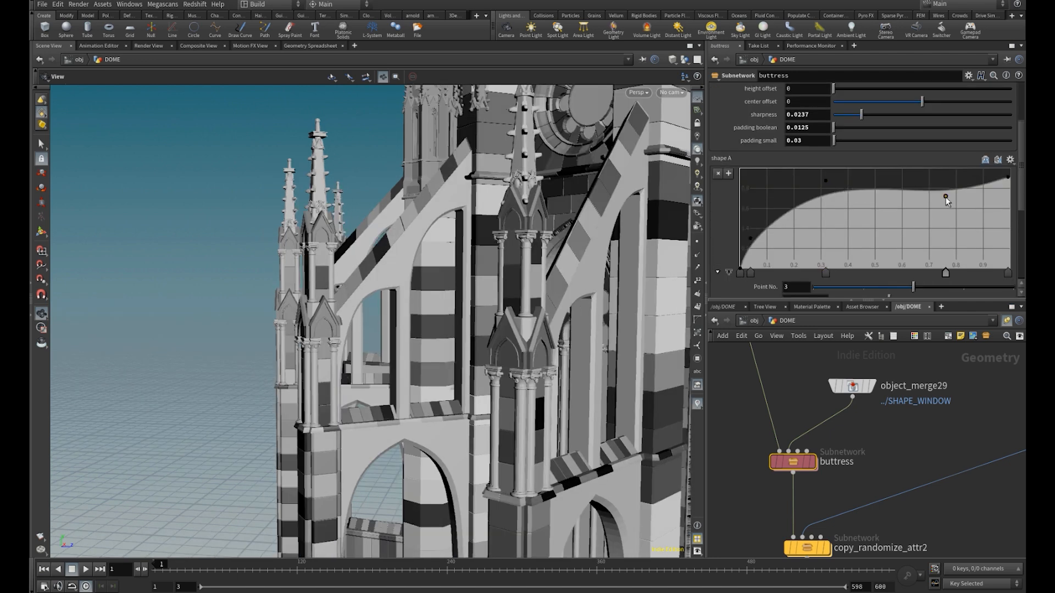
Try an extra point at about position 0.69 in the shape A ramp and delete it
click(927, 273)
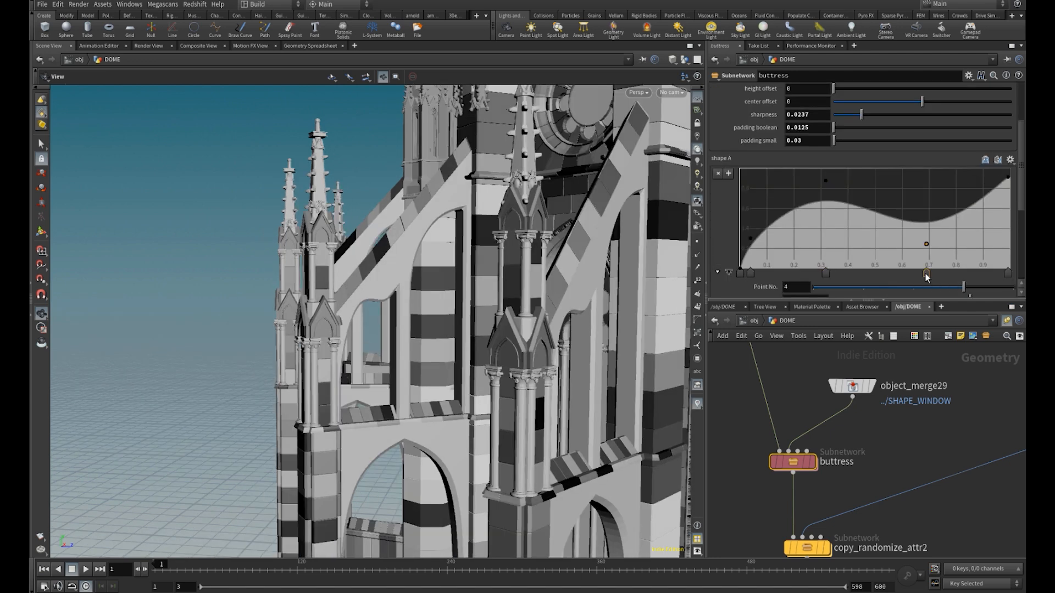
right_click(926, 275)
click(941, 298)
Try moving the second point of the shape B ramp to a position of about 0.2
scroll(857, 217, down, 6)
click(758, 242)
click(758, 241)
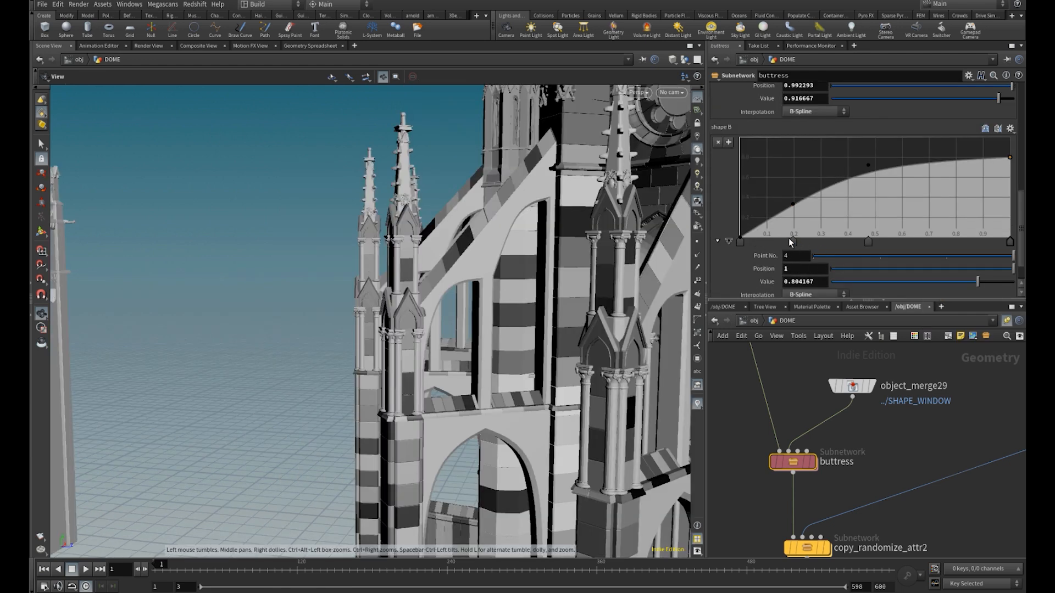
scroll(760, 243, down, 2)
Set the bottom cross section size to 0.02 by 0.1, trying 0.32 for the second value first
drag(642, 281, 677, 282)
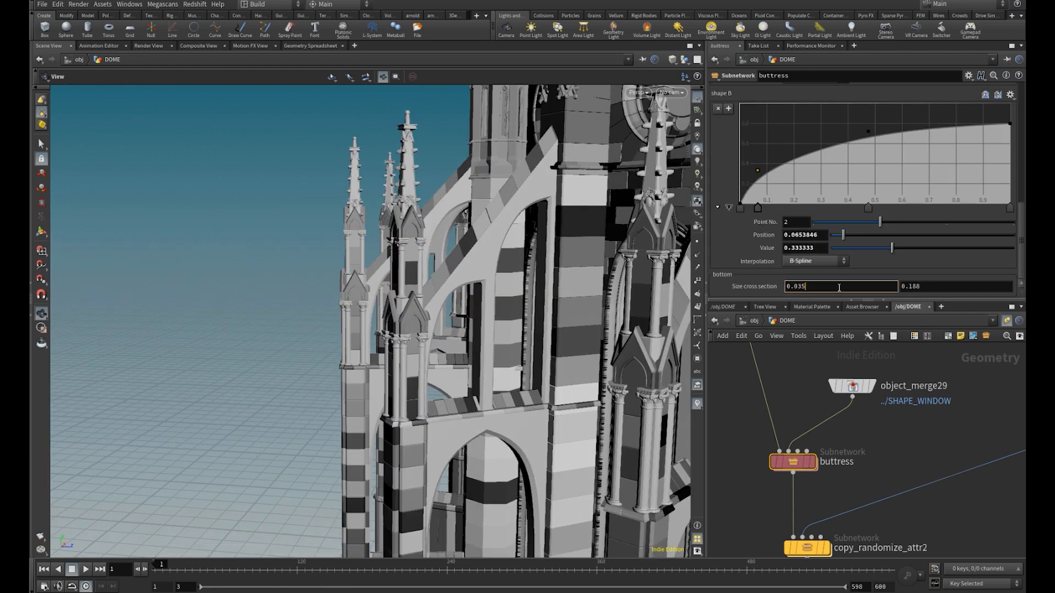
drag(454, 452, 467, 385)
click(829, 284)
key(BackSpace)
key(BackSpace)
text(2)
double_click(940, 286)
text(0.32)
key(Return)
double_click(939, 286)
text(0.1)
key(Return)
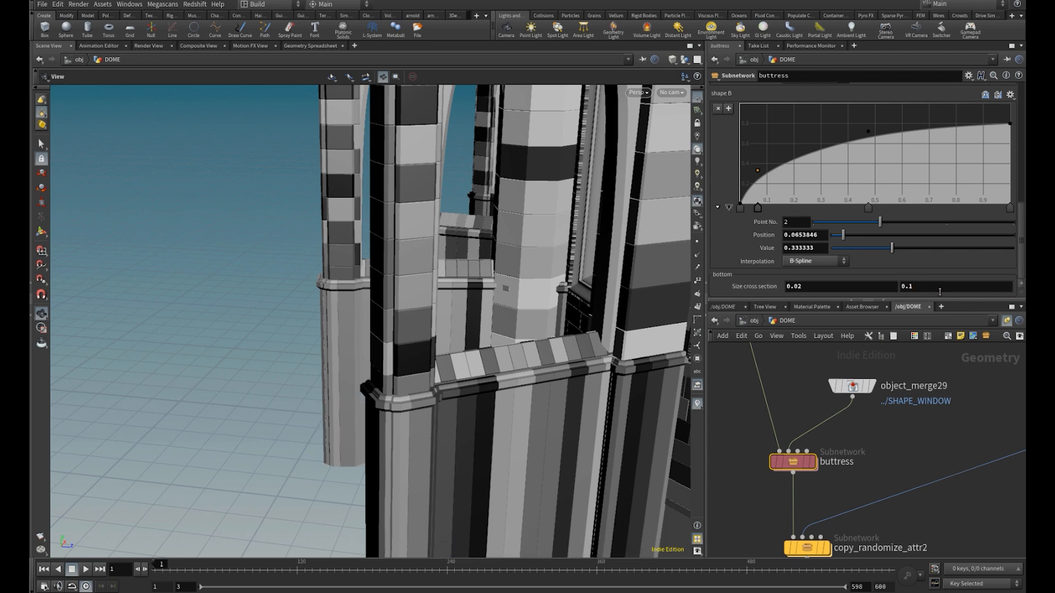
Reduce the second value of the bottom cross section size, trying 0.05 and settling on 0.06
click(939, 290)
key(BackSpace)
text(05)
key(Return)
click(936, 290)
key(BackSpace)
text(6)
key(Return)
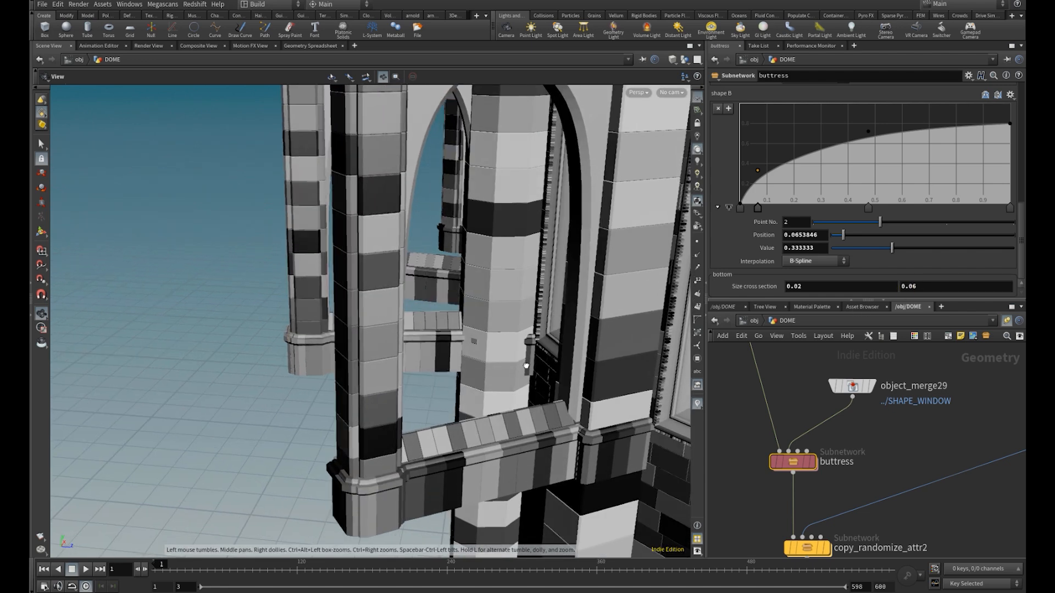
Try a sharpness of 0.009 for the buttress's middle section and settle on 0.015
scroll(756, 253, up, 2)
scroll(760, 233, up, 4)
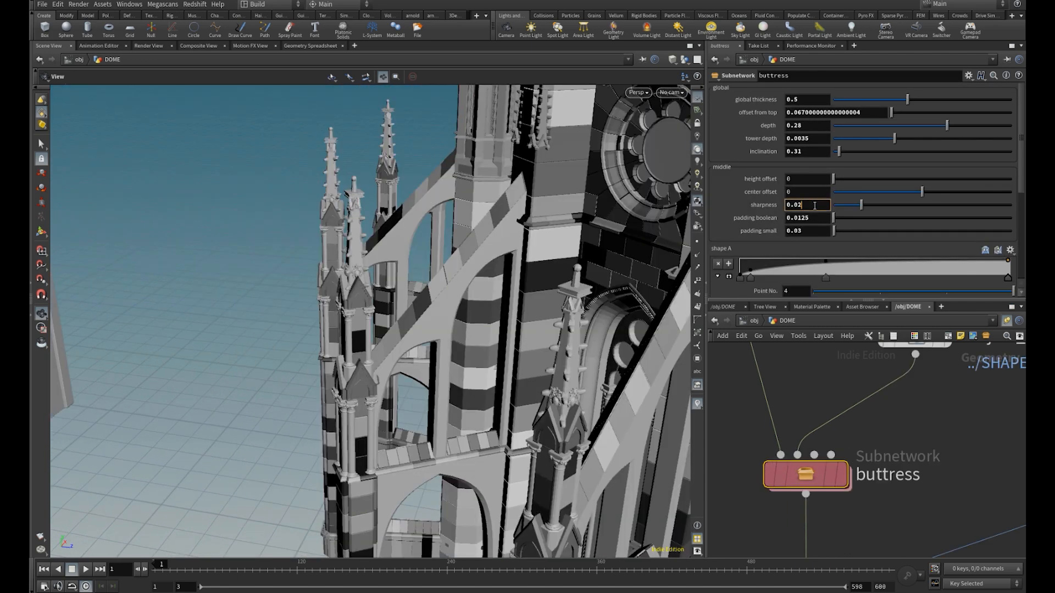
key(BackSpace)
text(9)
key(Return)
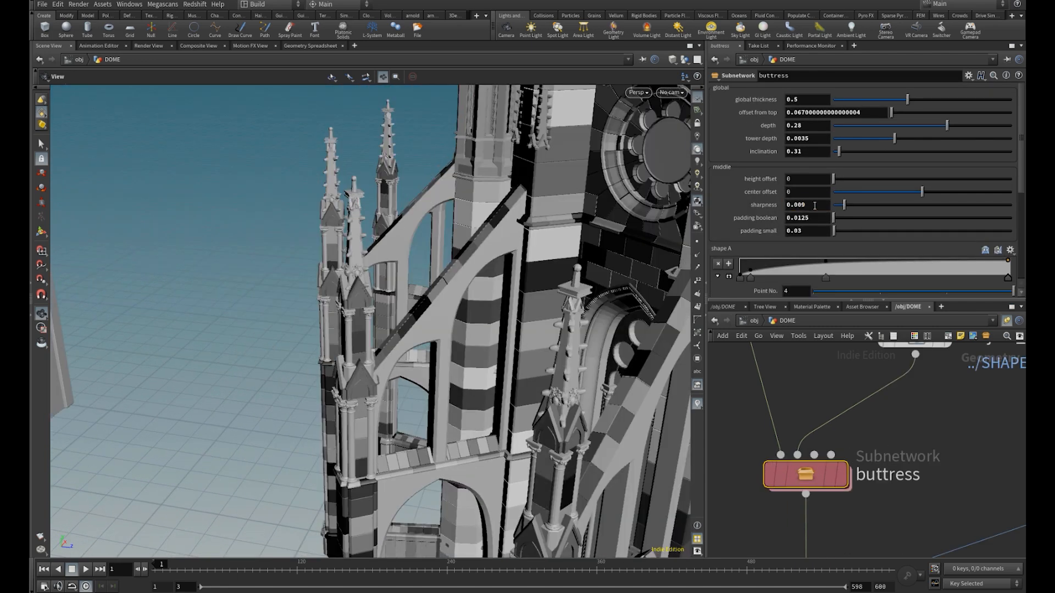
text(15)
key(Return)
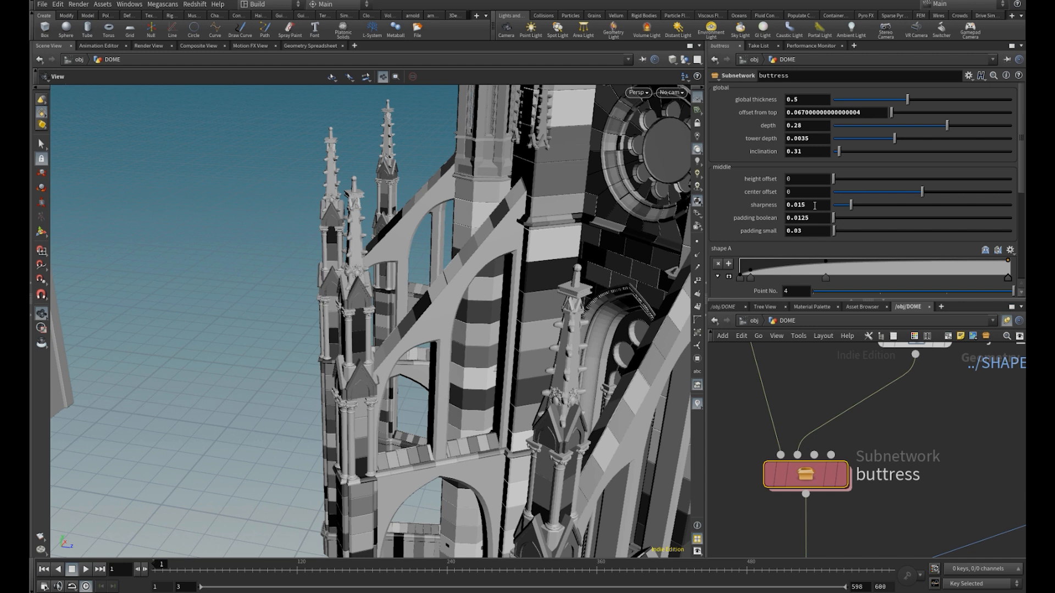
Try a small padding of 0.04 for the buttress's middle section and settle on 0.06
click(812, 232)
key(BackSpace)
text(4)
key(Return)
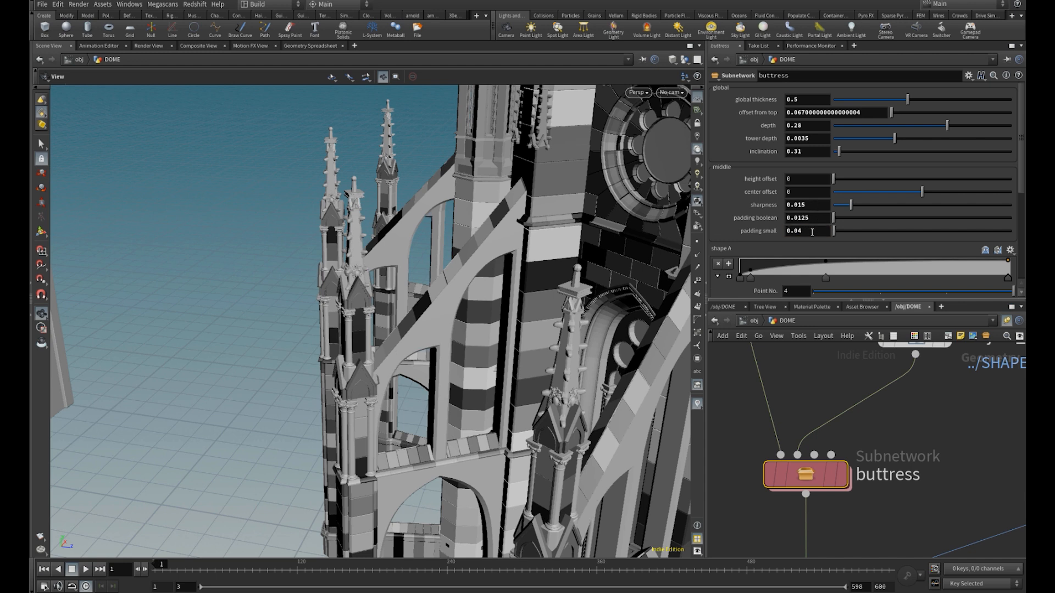
click(812, 232)
text(6)
key(Return)
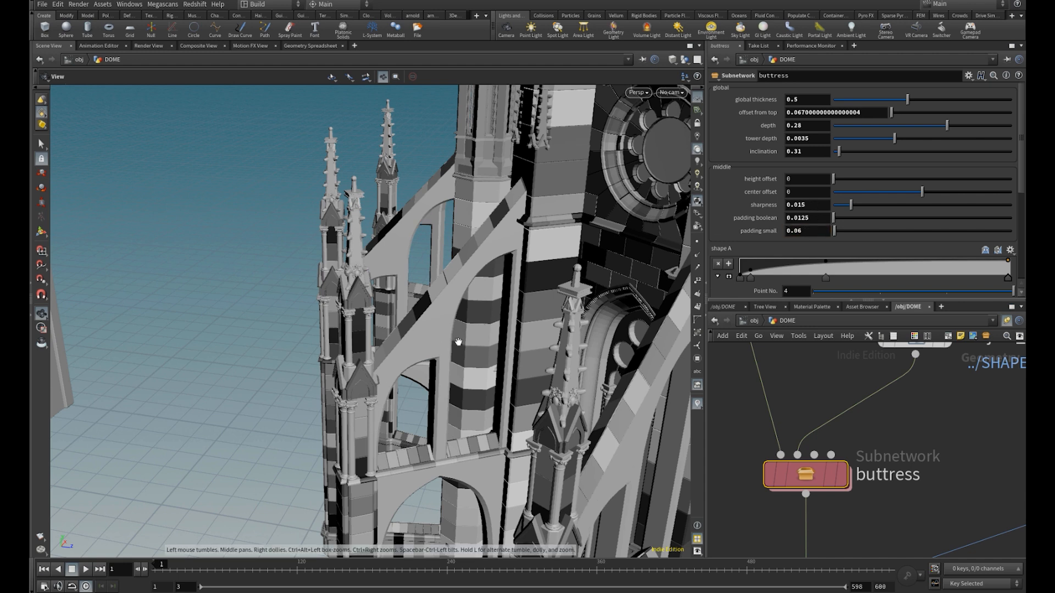
Try a boolean padding of 0.03 for the buttress openings and reduce it to 0.02
click(818, 218)
key(Return)
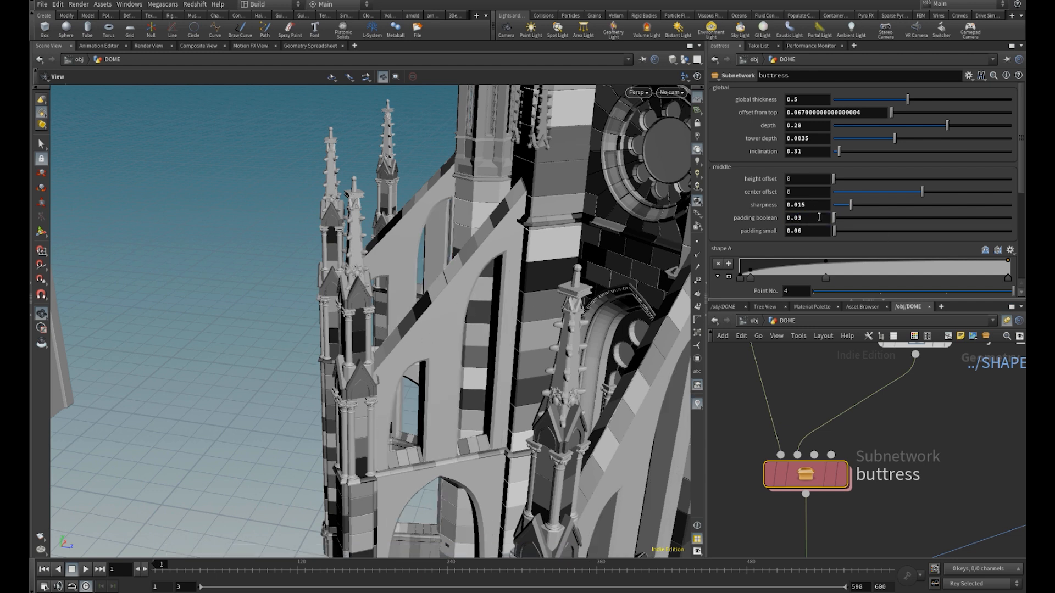
click(810, 218)
text(2)
key(Return)
click(804, 219)
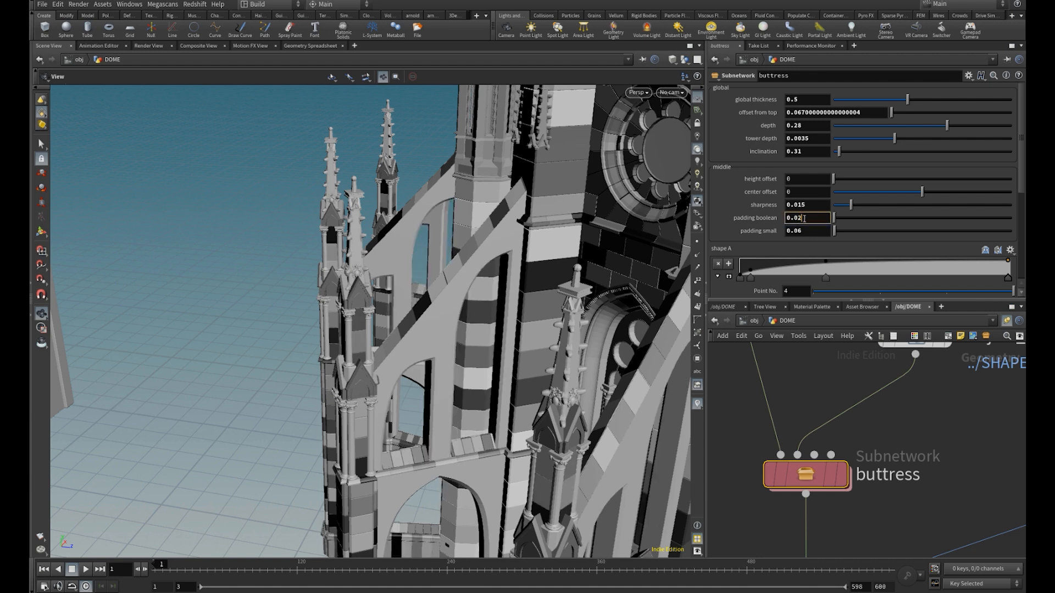
key(Return)
Enter the buttress subnetwork and examine its node network up to the first subnetwork input
double_click(803, 477)
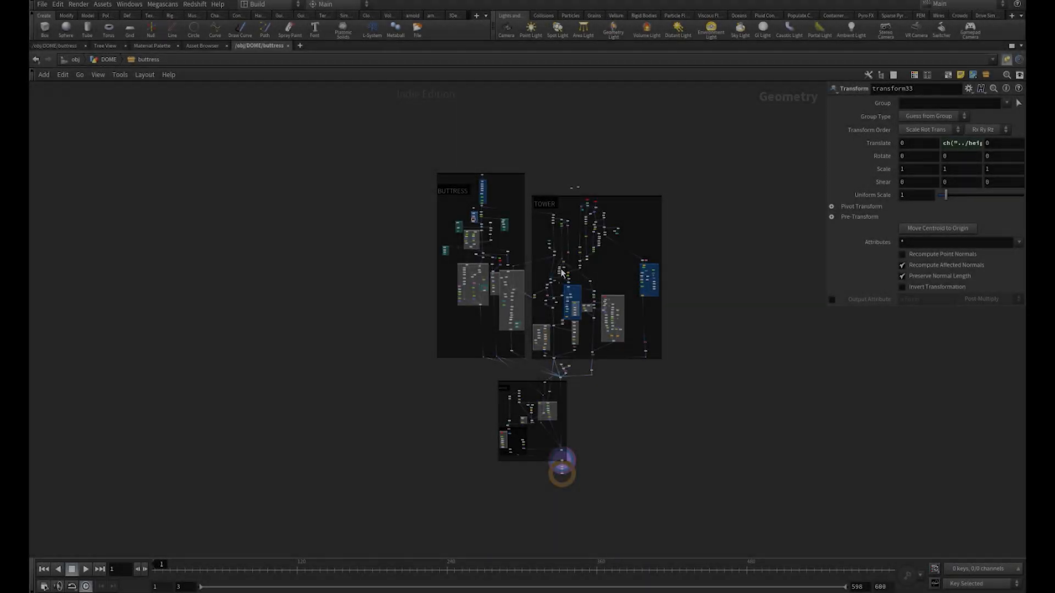
scroll(437, 203, up, 5)
drag(360, 123, 600, 546)
click(344, 342)
scroll(542, 209, up, 2)
scroll(542, 215, up, 4)
middle_drag(586, 197, 618, 370)
scroll(598, 278, up, 3)
scroll(558, 225, up, 2)
Select the INPUT_01 node, restore the pane layout and inspect the incoming column geometry in the viewport
click(560, 225)
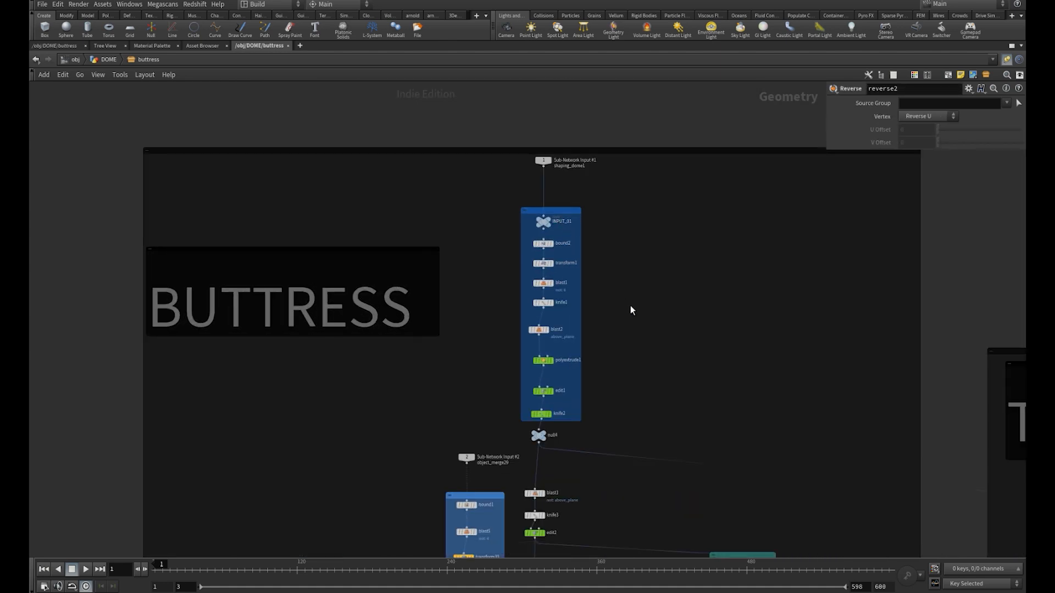
key(ctrl+b)
drag(383, 264, 347, 178)
middle_drag(347, 178, 364, 242)
right_drag(366, 219, 654, 236)
drag(466, 276, 346, 308)
scroll(908, 406, down, 3)
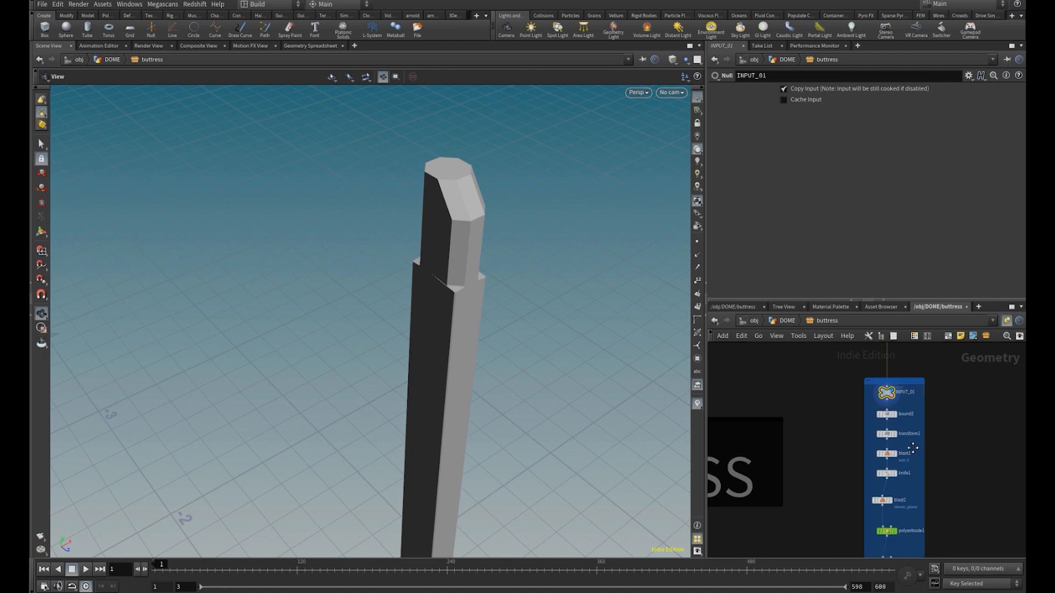
Display and select the bound2 node and check its bounding box in wireframe and shaded view
middle_drag(909, 433, 911, 446)
middle_drag(911, 446, 909, 473)
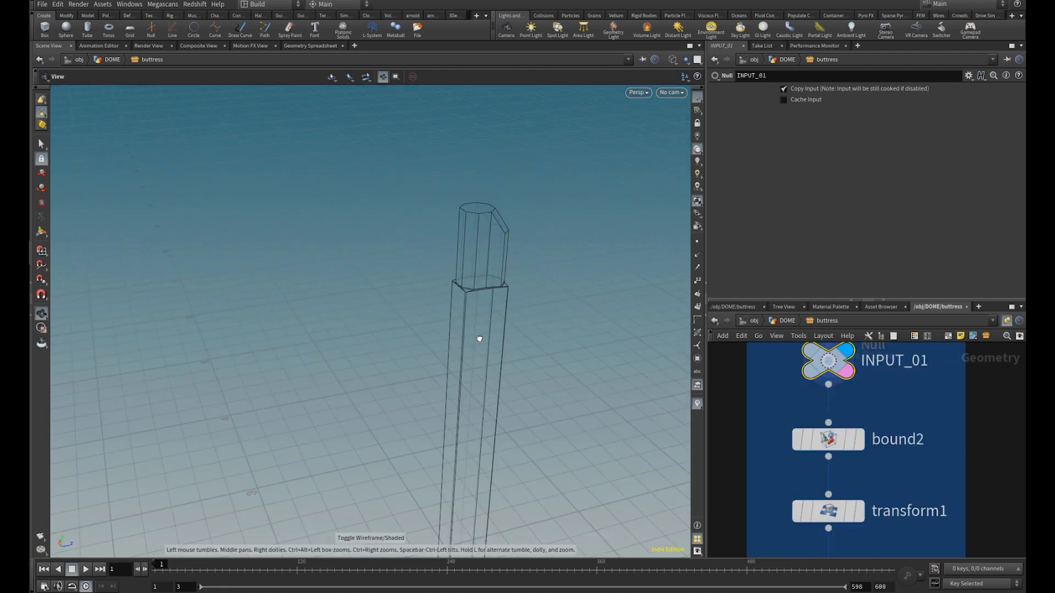
key(shift+w)
drag(477, 336, 475, 344)
click(858, 440)
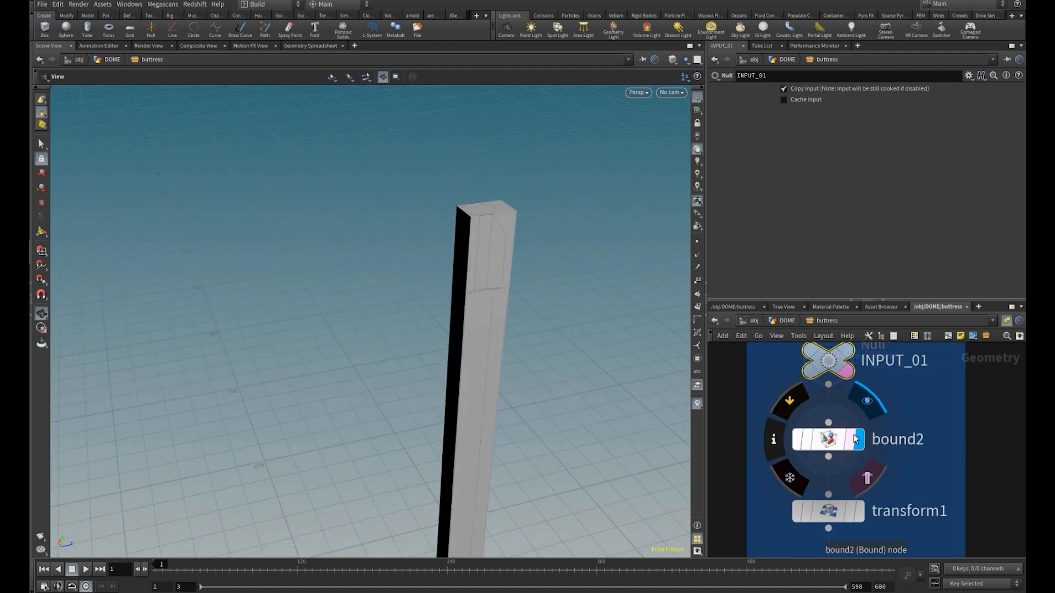
click(846, 440)
key(shift+w)
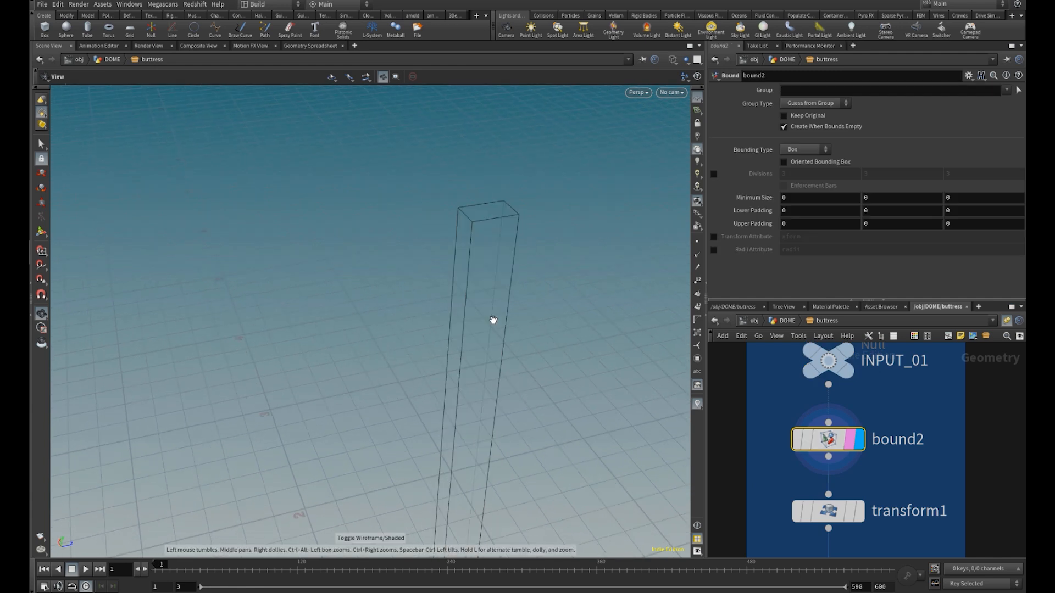
key(shift+w)
scroll(879, 484, down, 2)
Display the transform1 and blast1 results in turn, select blast1 and inspect the isolated face
click(871, 490)
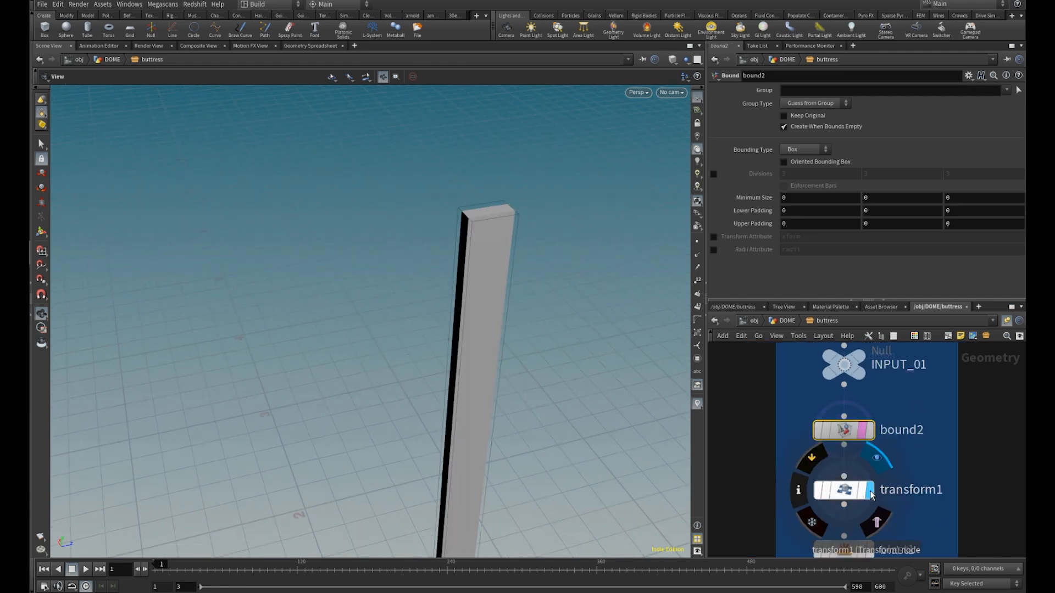
middle_drag(911, 524, 899, 413)
scroll(898, 426, down, 2)
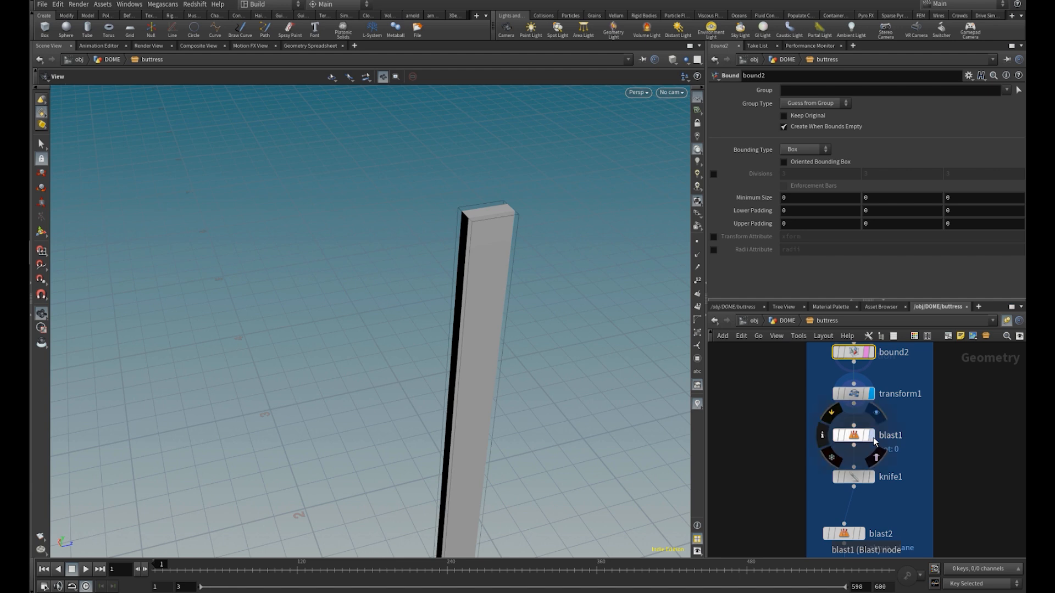
click(870, 439)
click(857, 437)
middle_drag(413, 349, 424, 314)
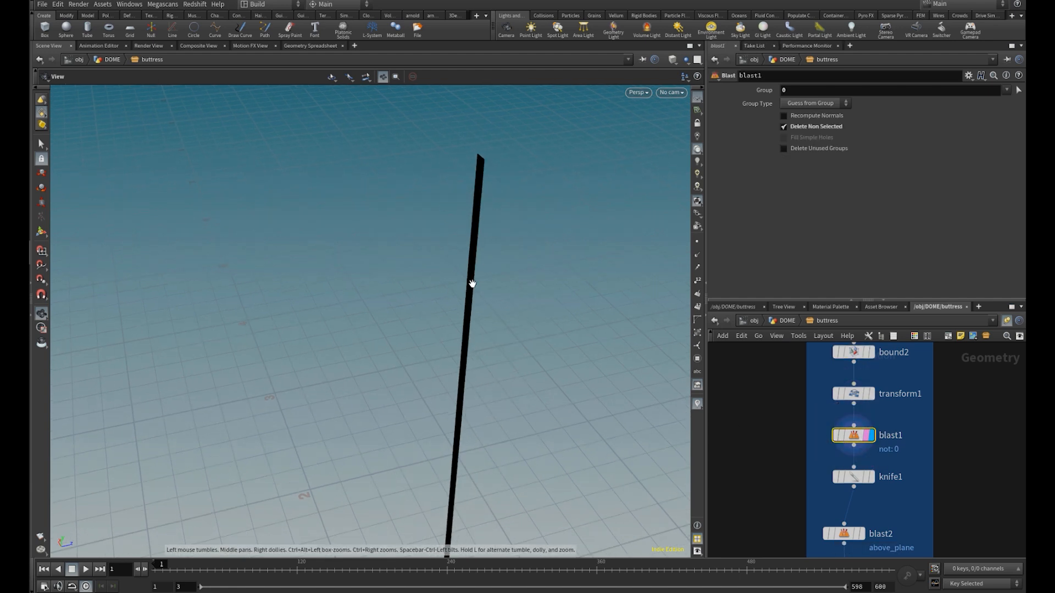
drag(438, 208, 483, 296)
Display the knife1 result in wireframe and select the node to examine its origin expression
middle_drag(884, 491, 877, 480)
click(865, 466)
key(w)
drag(471, 355, 436, 295)
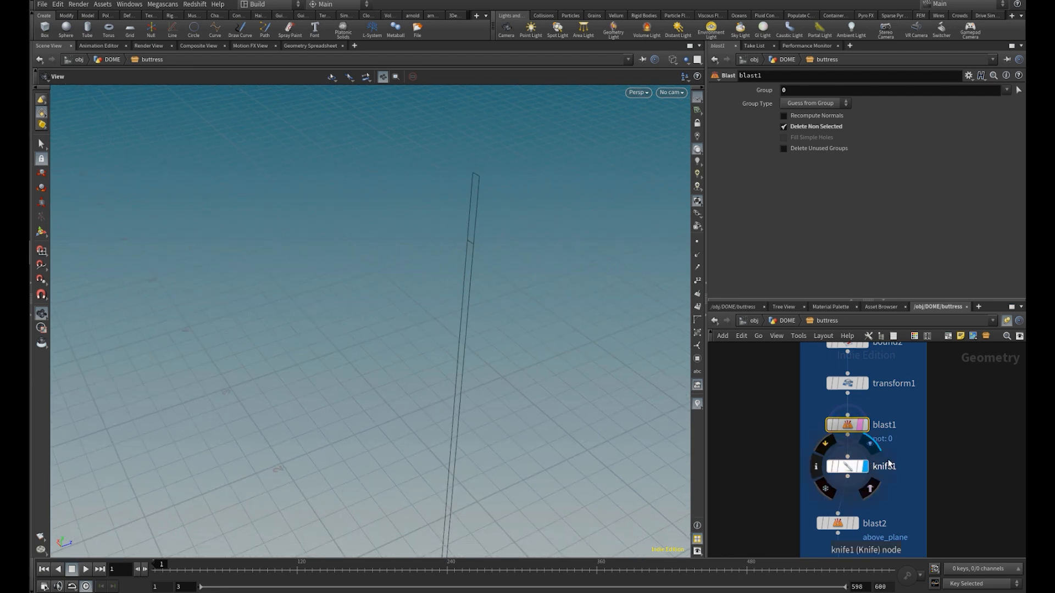
click(849, 467)
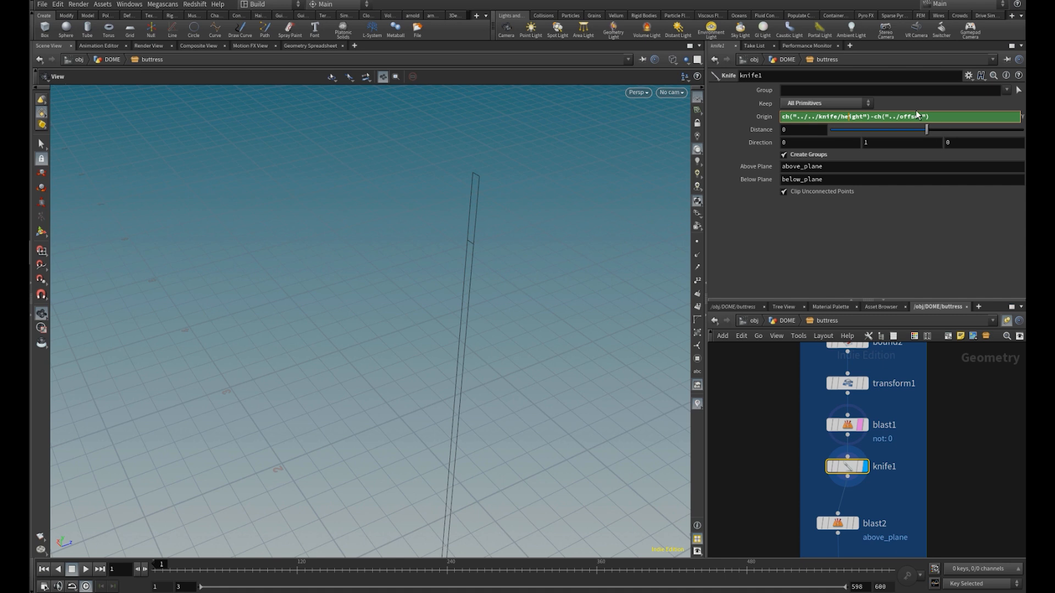
Display the blast2 and polyextrude1 results in turn and inspect the extruded wall in shaded view
middle_drag(857, 507, 851, 434)
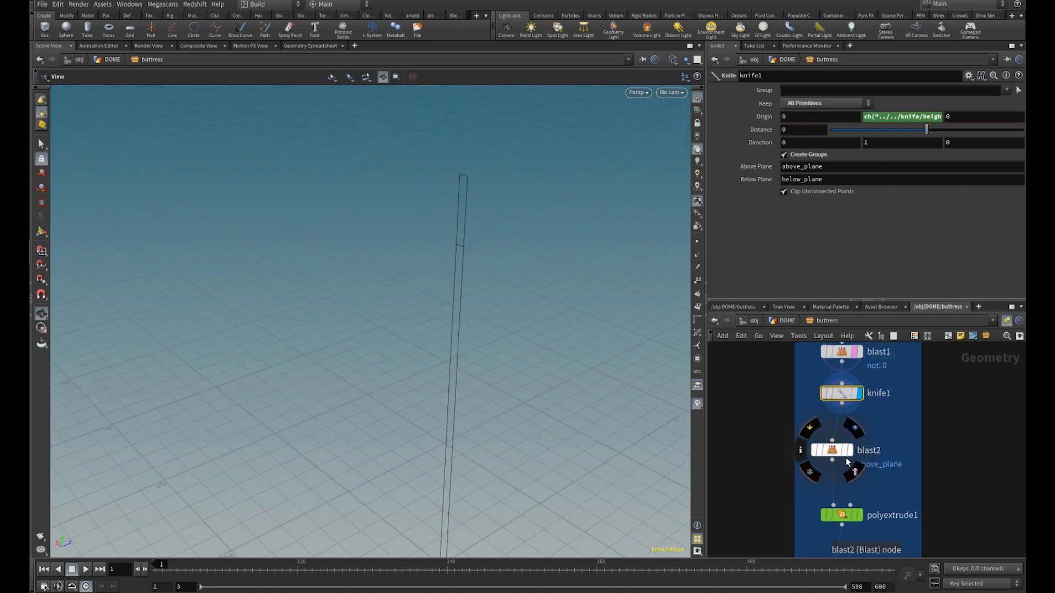
scroll(847, 462, up, 3)
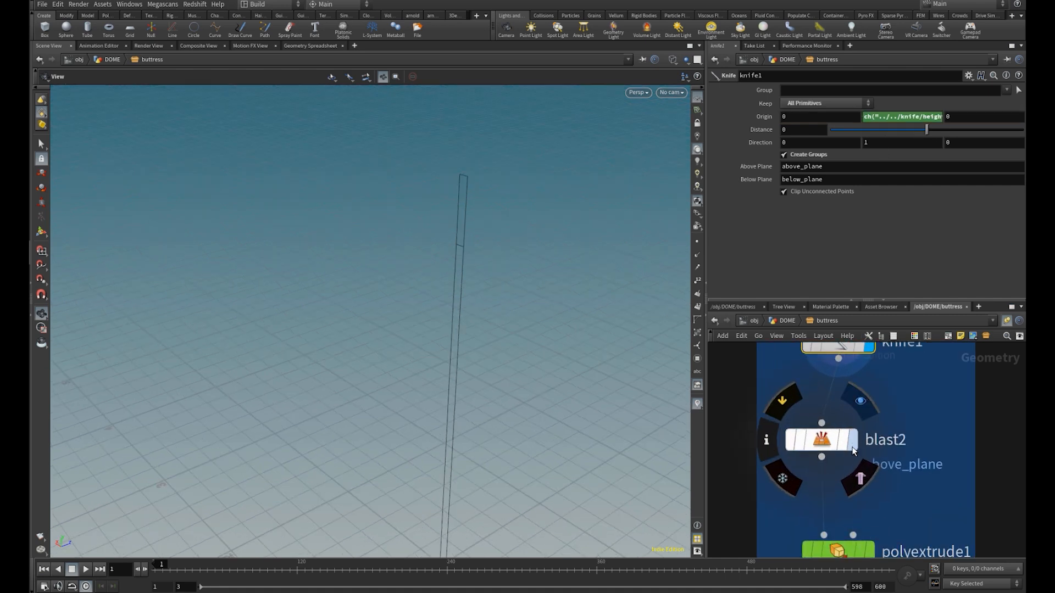
click(854, 445)
middle_drag(893, 511, 881, 428)
scroll(879, 427, down, 2)
click(858, 458)
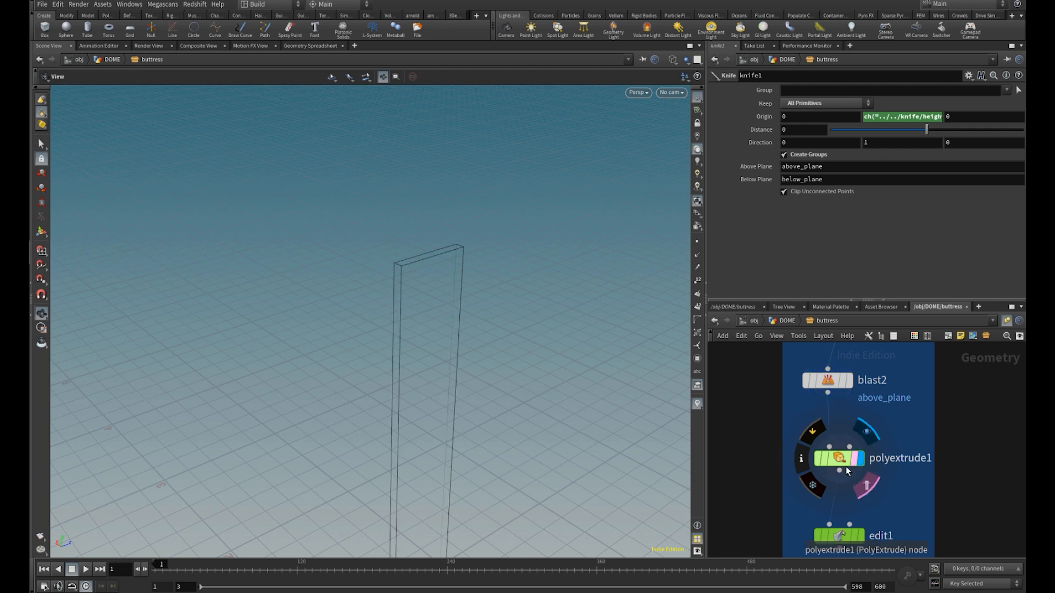
drag(458, 380, 475, 289)
key(w)
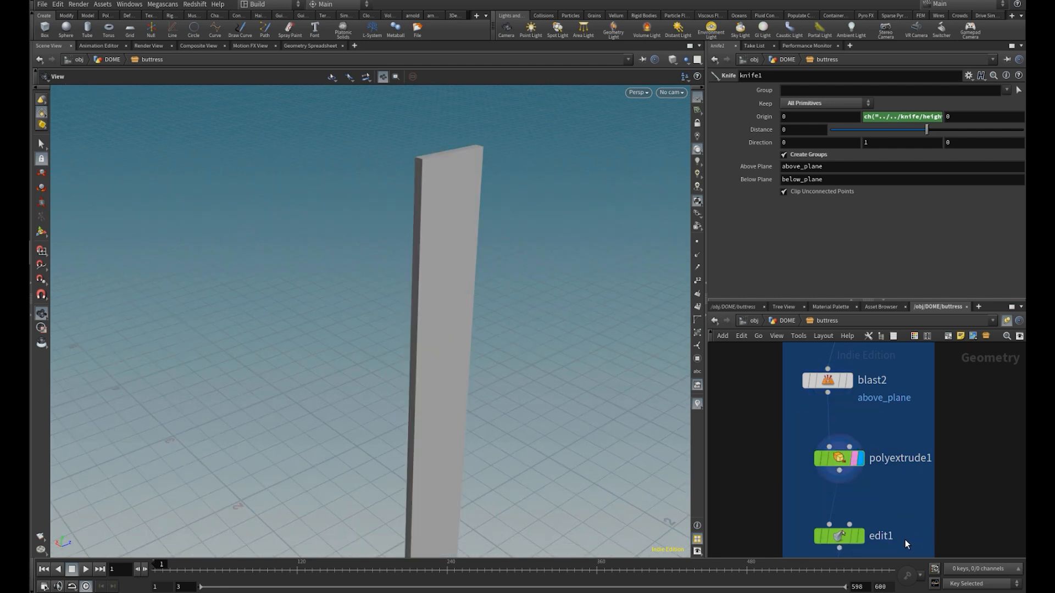
Display the knife2 result in wireframe, toggle the node's bypass to compare the cut, and select knife2 to examine its parameters
middle_drag(907, 541, 875, 436)
scroll(873, 437, down, 1)
click(840, 482)
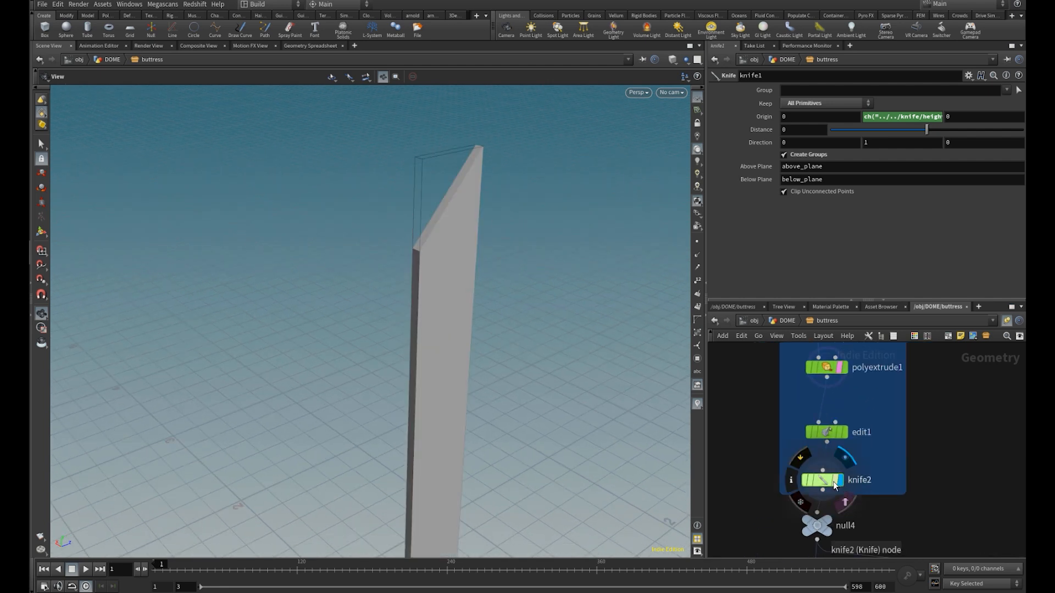
key(w)
drag(461, 366, 414, 313)
click(806, 484)
click(805, 483)
click(824, 481)
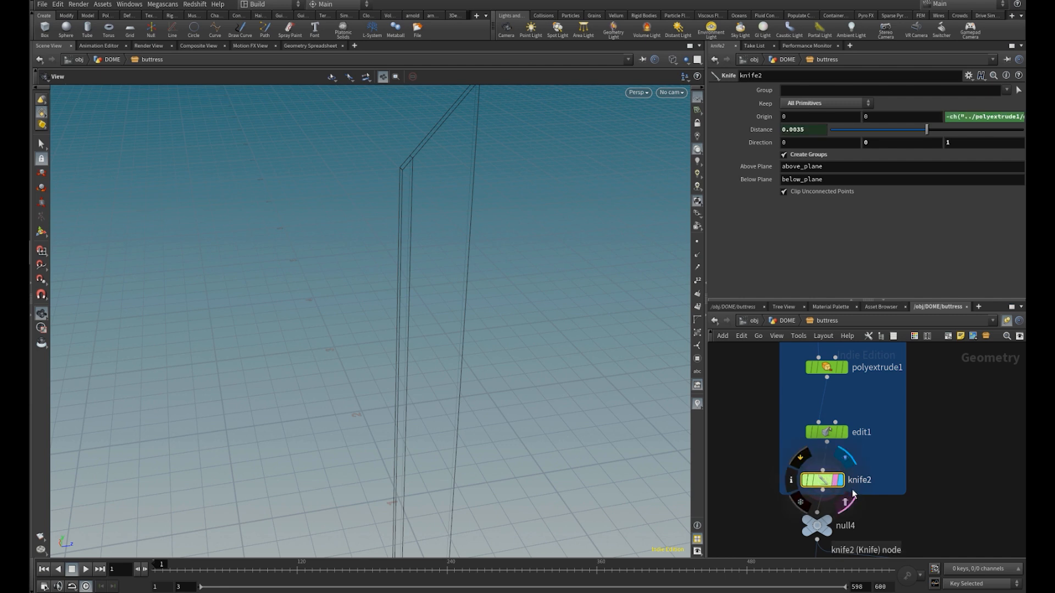
Follow the network past null4 and display the blast3 result
middle_drag(858, 487, 844, 431)
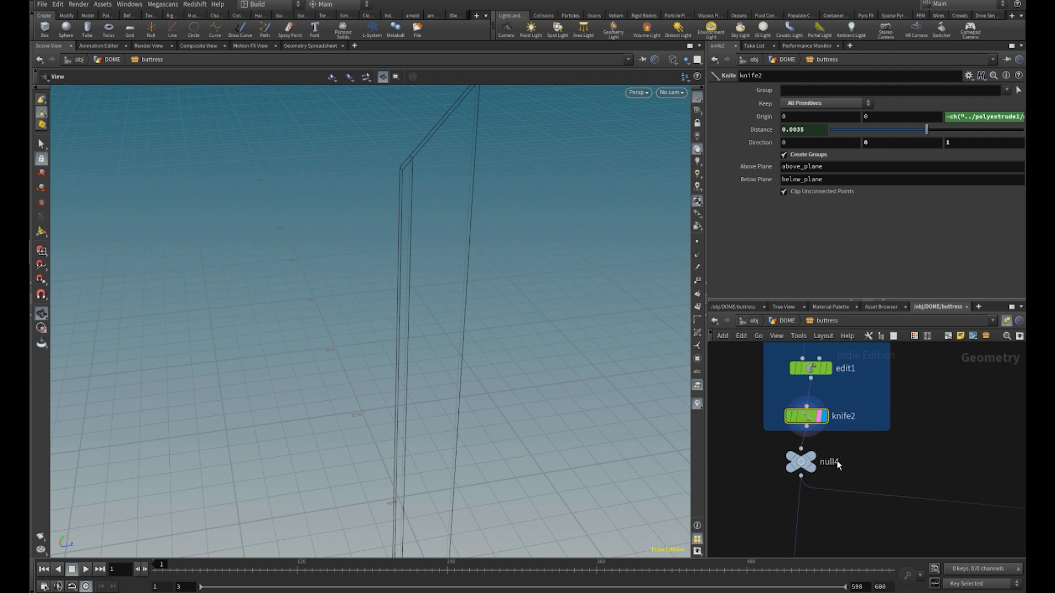
middle_drag(826, 497, 829, 471)
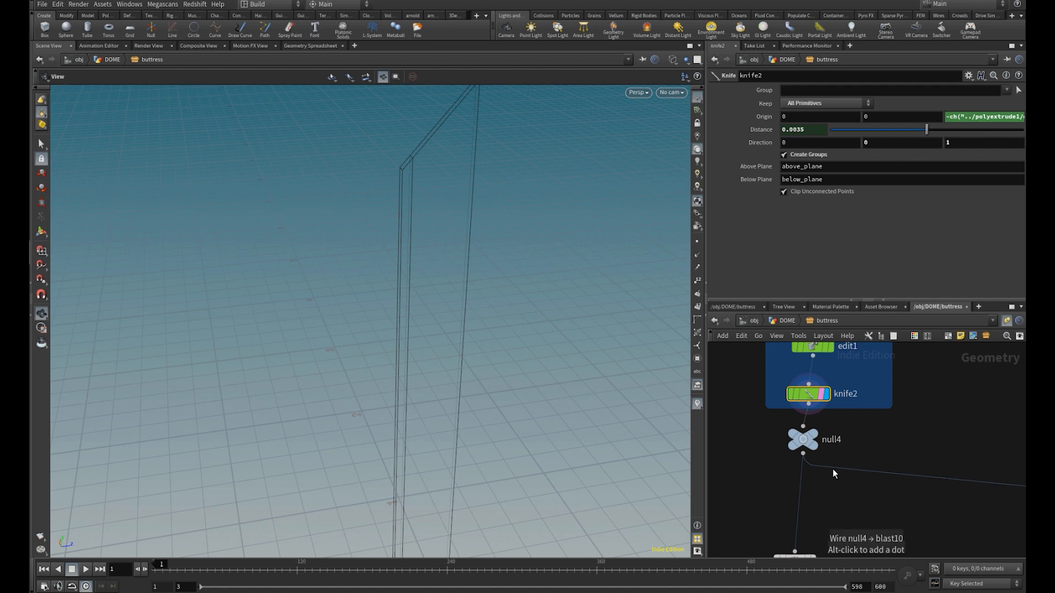
middle_drag(830, 484, 838, 412)
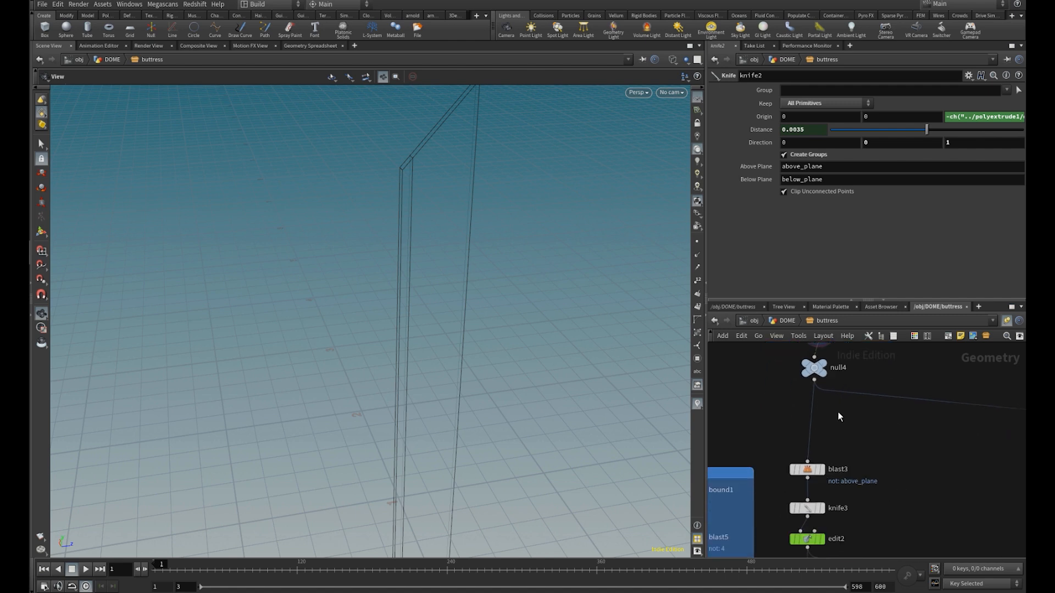
middle_drag(849, 471, 856, 439)
scroll(852, 434, up, 2)
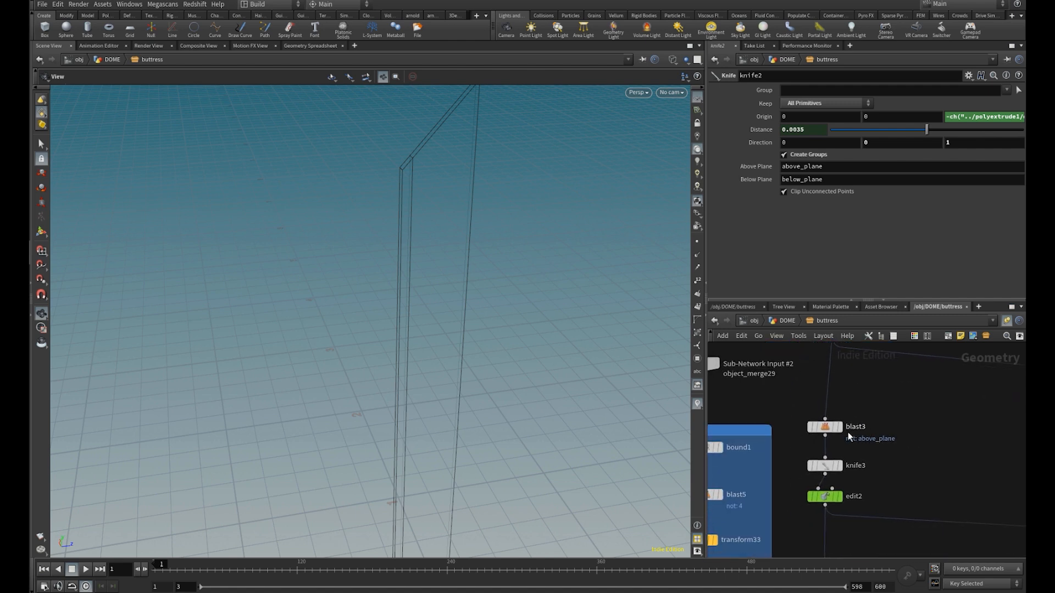
click(838, 426)
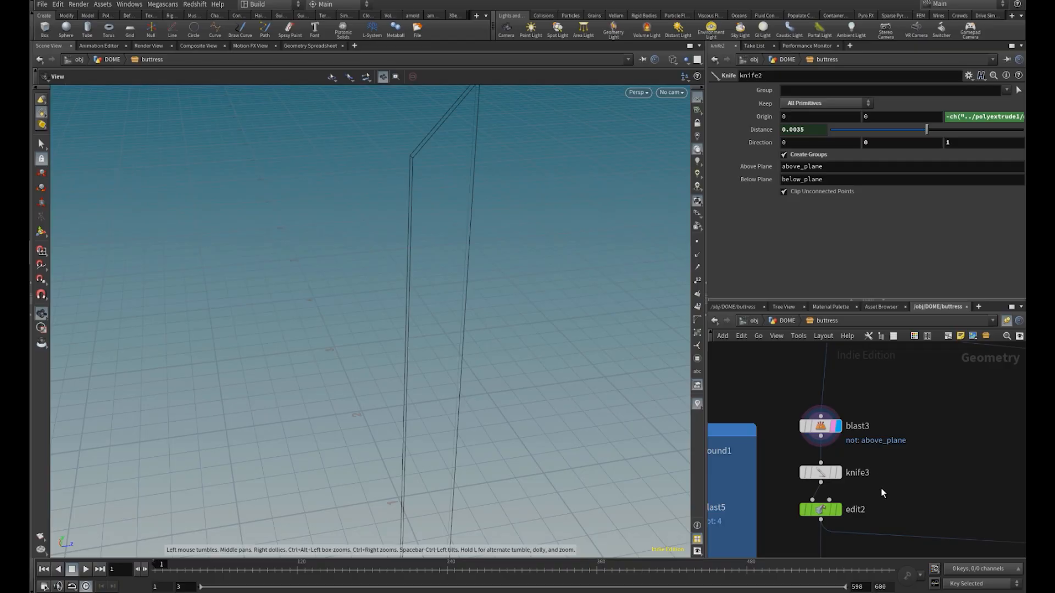
Display the edit2 result, toggle the bypass on knife3 to compare, and inspect the ridged top edge in shaded view
middle_drag(882, 488, 888, 441)
mouse_move(838, 449)
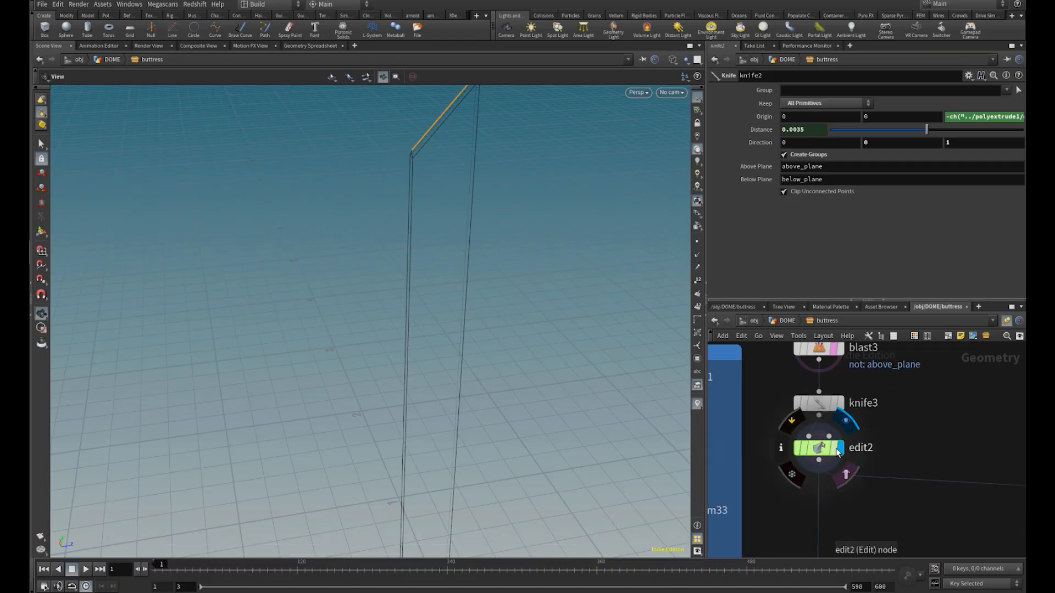
drag(424, 251, 523, 319)
click(798, 406)
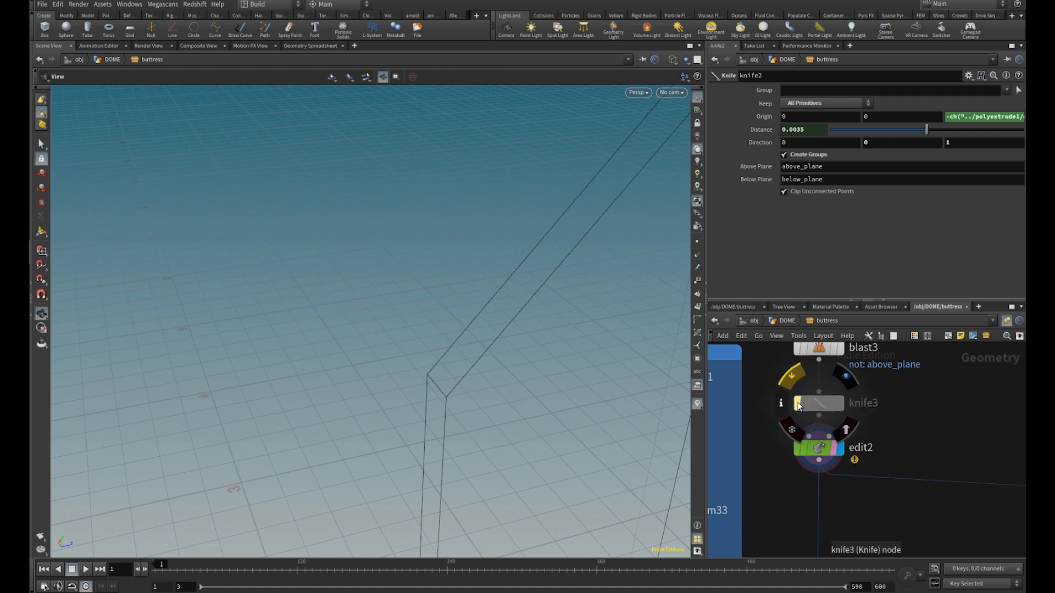
click(799, 406)
click(799, 406)
click(798, 405)
mouse_move(446, 324)
mouse_down()
mouse_move(496, 370)
mouse_move(476, 357)
mouse_up()
key(w)
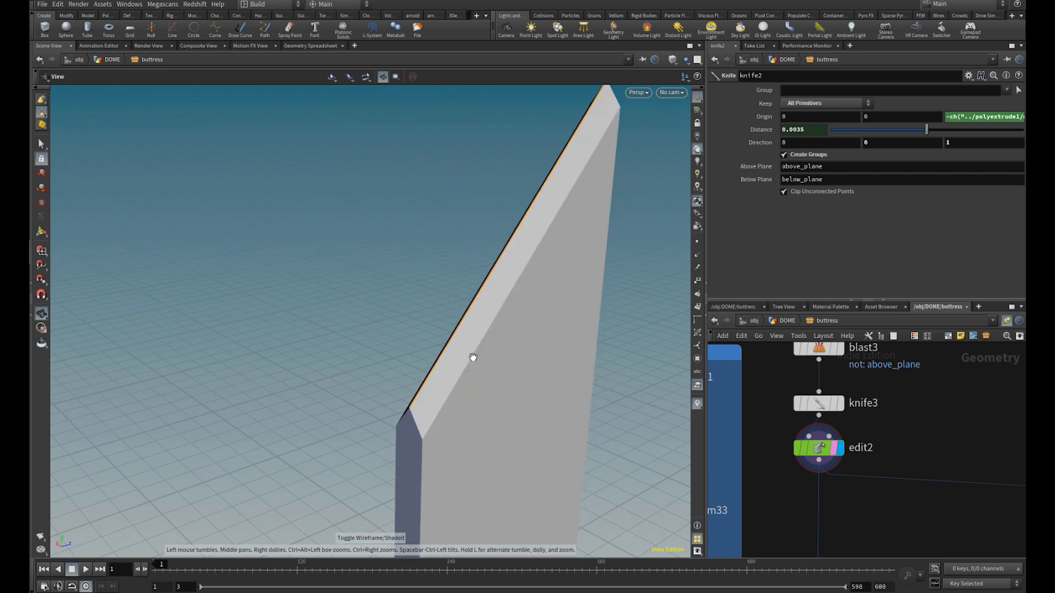
Display the boolean1 result, inspect the trimmed buttress wall, and locate the bound1 branch that feeds it
scroll(851, 431, down, 5)
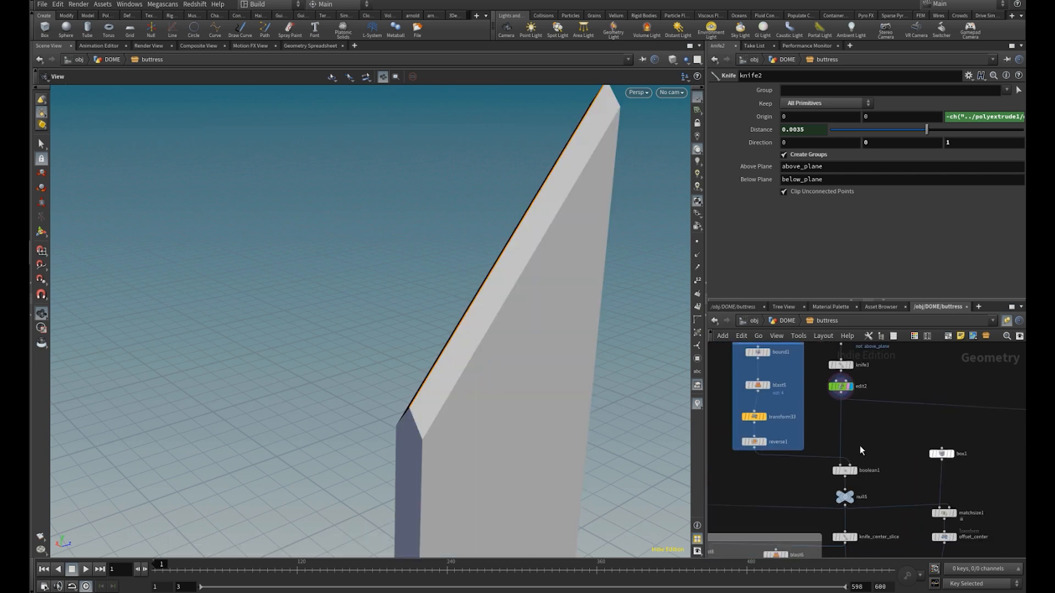
scroll(833, 473, up, 3)
scroll(879, 495, up, 2)
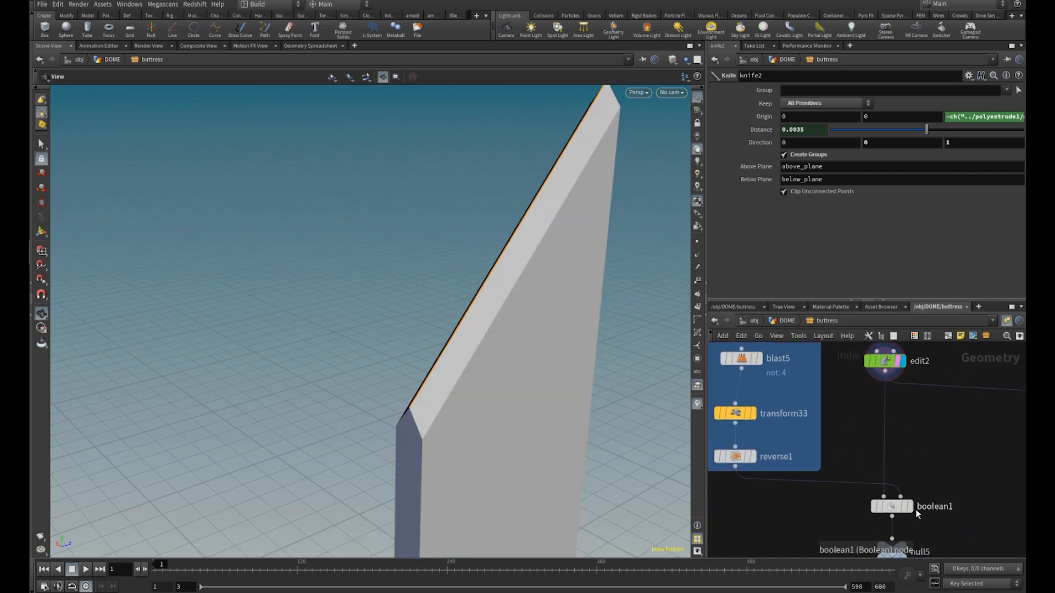
click(912, 509)
scroll(461, 397, down, 6)
middle_drag(480, 389, 453, 318)
drag(453, 318, 424, 385)
scroll(859, 493, down, 4)
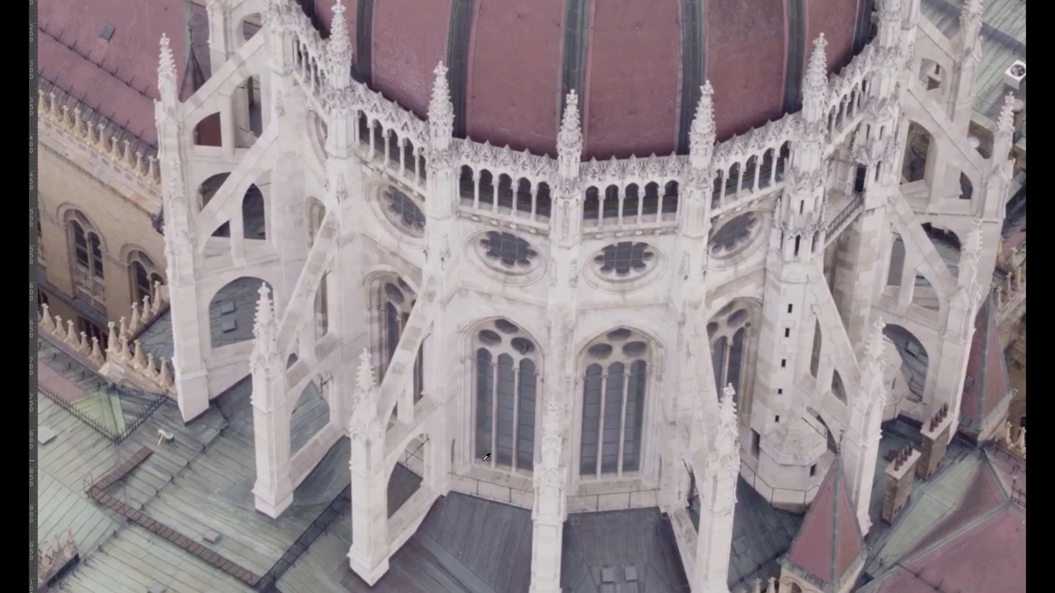
Switch to the dome reference photo, outline one arched window in blue and mark the edges below the windows in yellow
drag(467, 471, 469, 371)
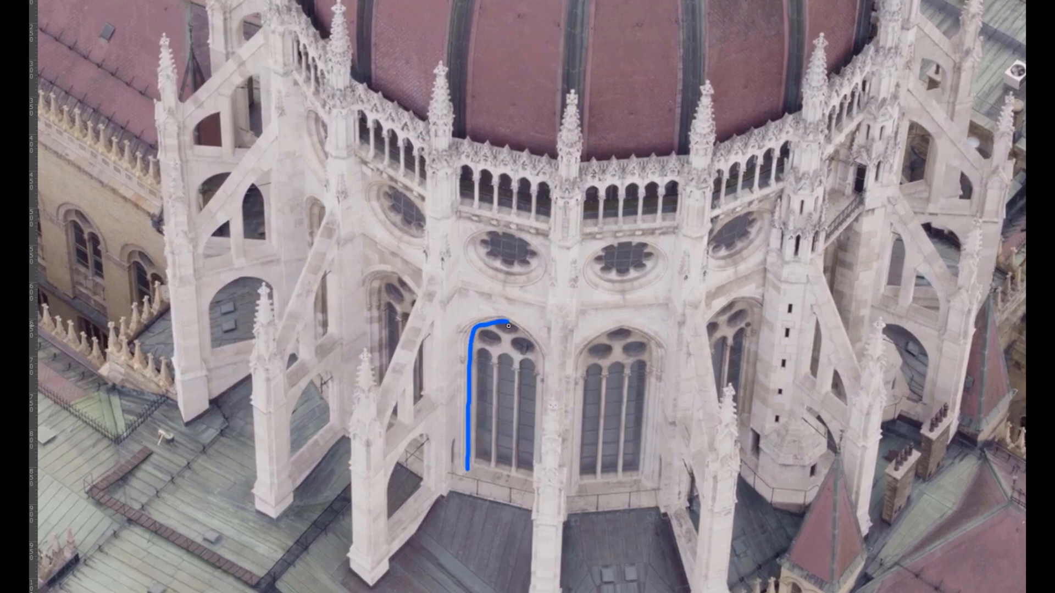
mouse_move(538, 353)
mouse_down()
mouse_move(544, 458)
mouse_move(488, 468)
mouse_up()
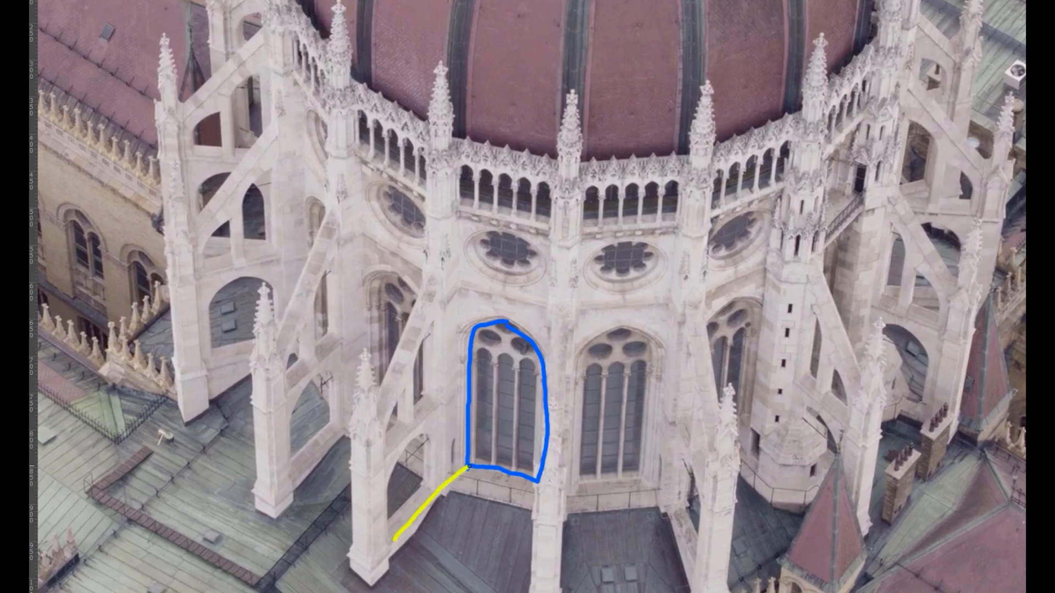
mouse_move(472, 467)
mouse_down()
mouse_move(524, 477)
mouse_move(525, 541)
mouse_up()
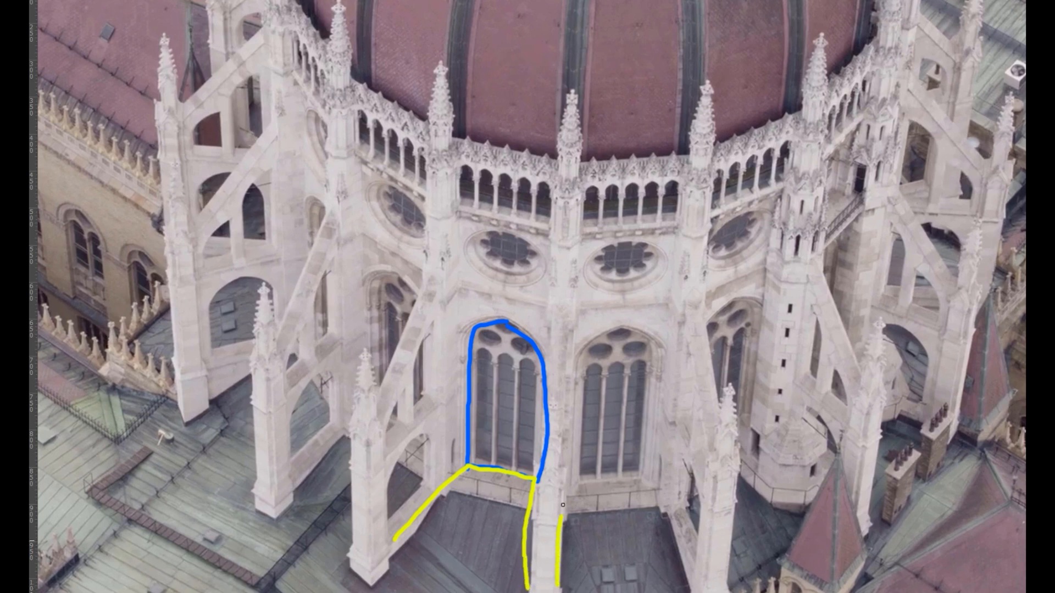
drag(640, 473, 706, 592)
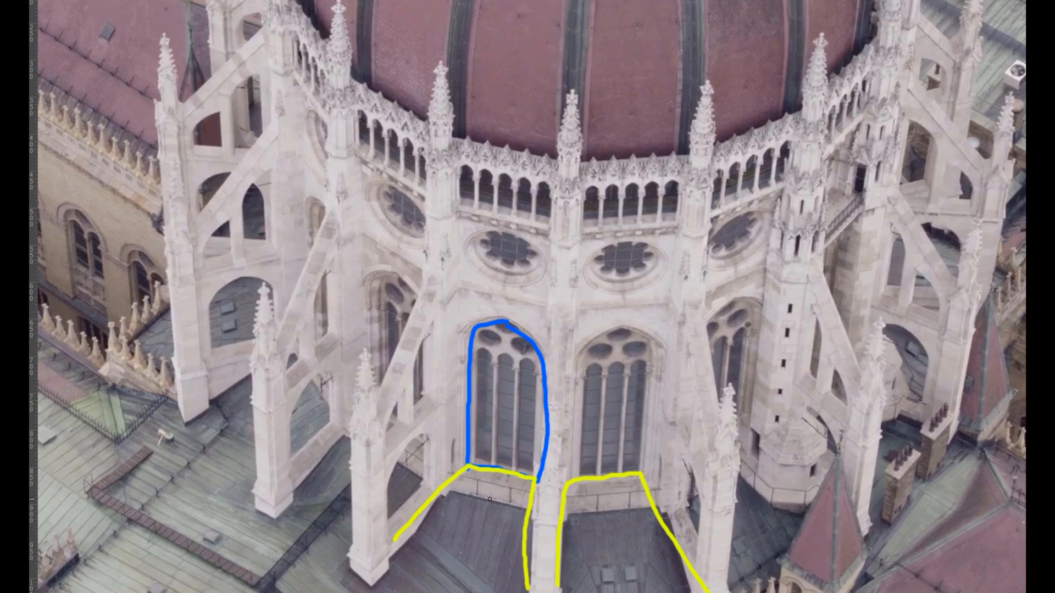
drag(486, 499, 477, 452)
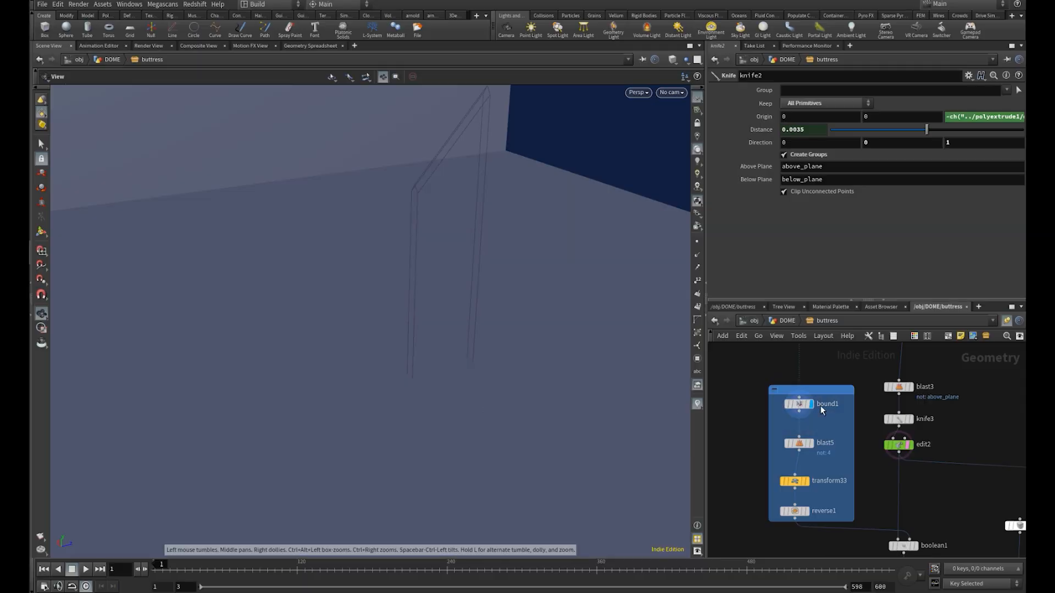
Display the bound1 result, bypass it to inspect the incoming ring of window shapes, and re-enable the node
middle_drag(820, 406, 834, 490)
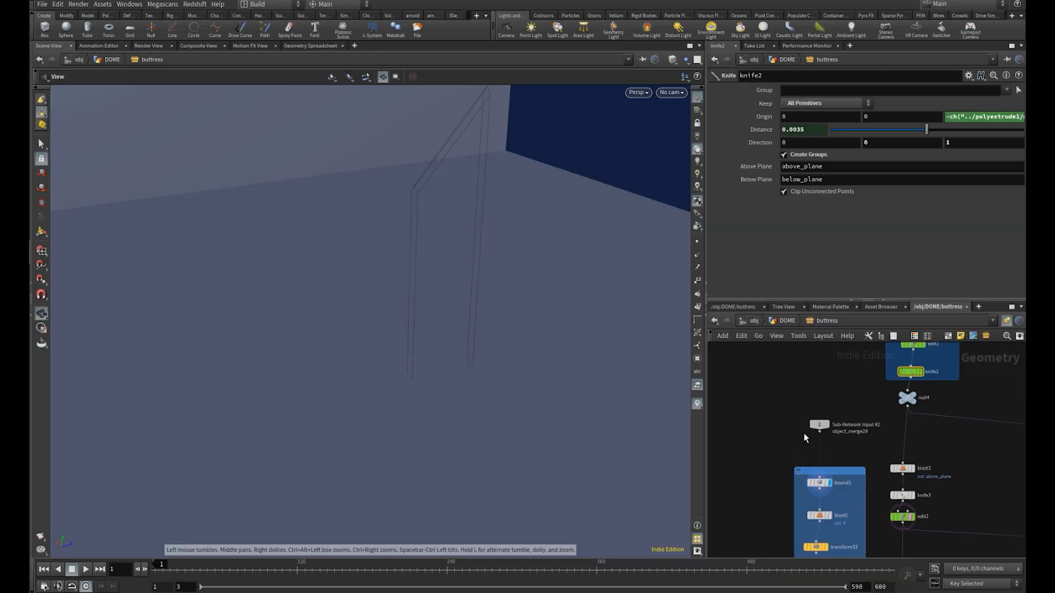
right_drag(543, 308, 232, 290)
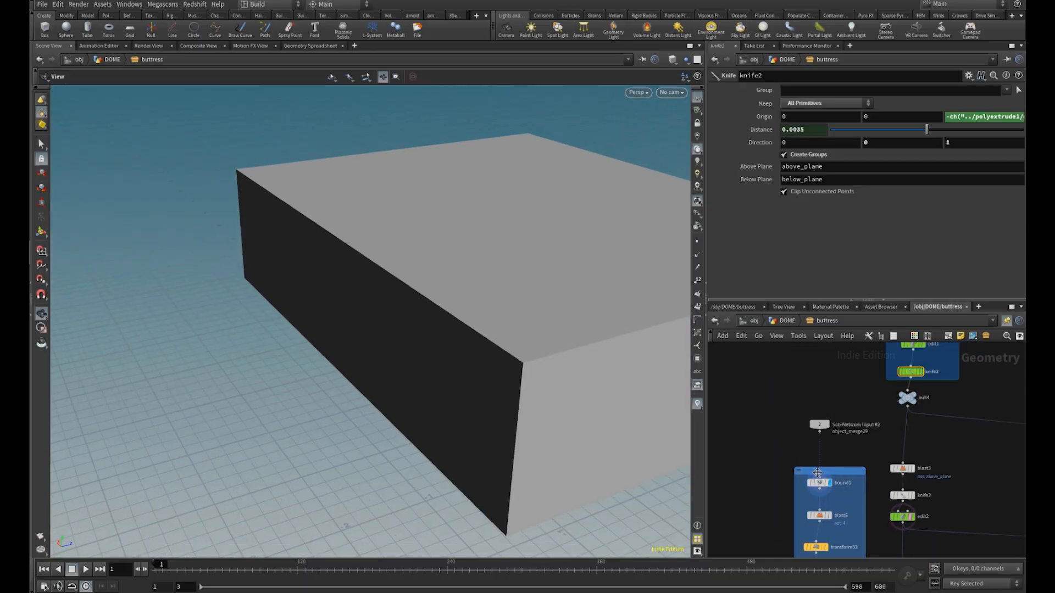
scroll(810, 471, up, 3)
click(808, 491)
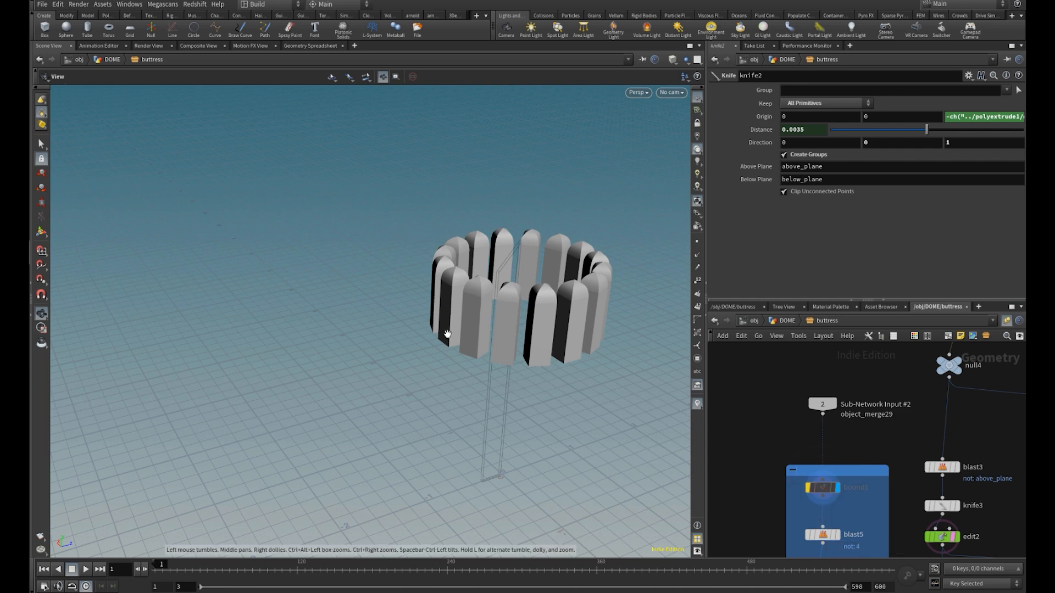
right_drag(587, 310, 648, 302)
middle_drag(540, 308, 508, 301)
right_drag(508, 301, 616, 319)
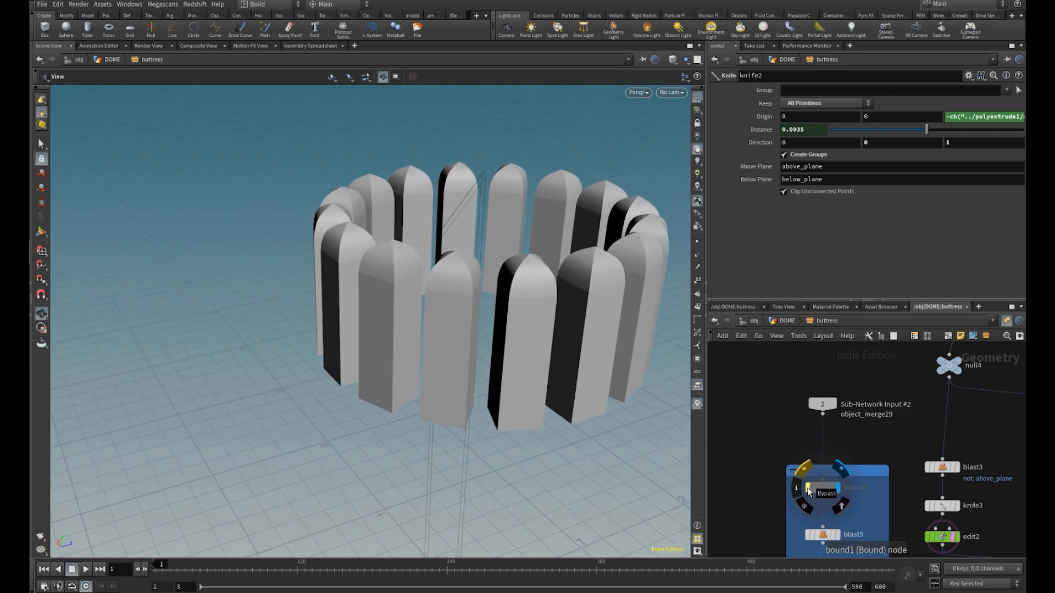
click(808, 488)
Display the transform33 cutting plane and the boolean1 result in turn to check the wall's trimmed base
middle_drag(841, 520, 829, 392)
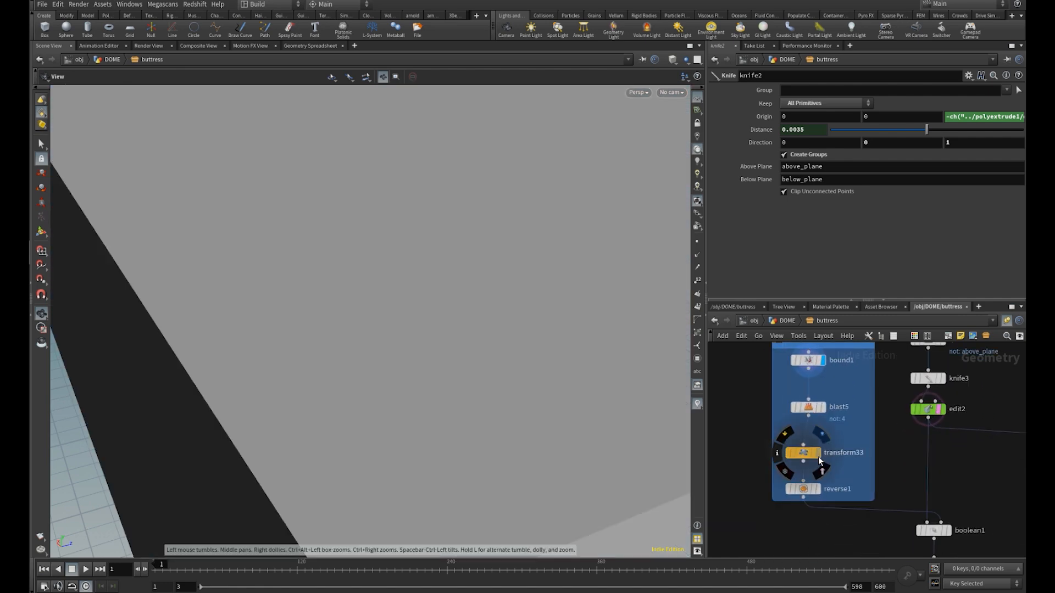
click(817, 453)
middle_drag(947, 526, 902, 450)
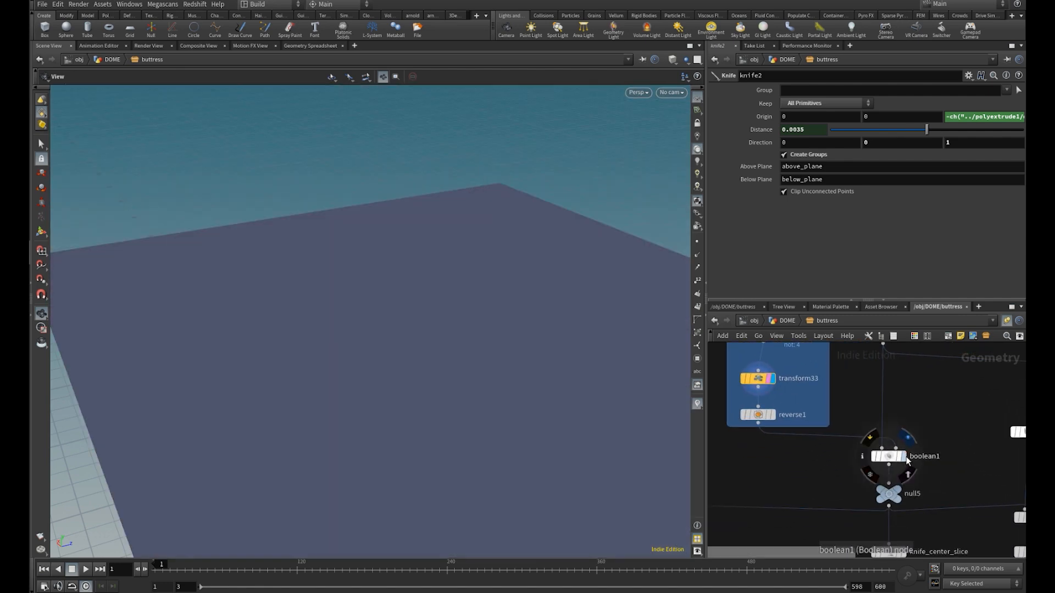
click(905, 457)
drag(466, 395, 464, 359)
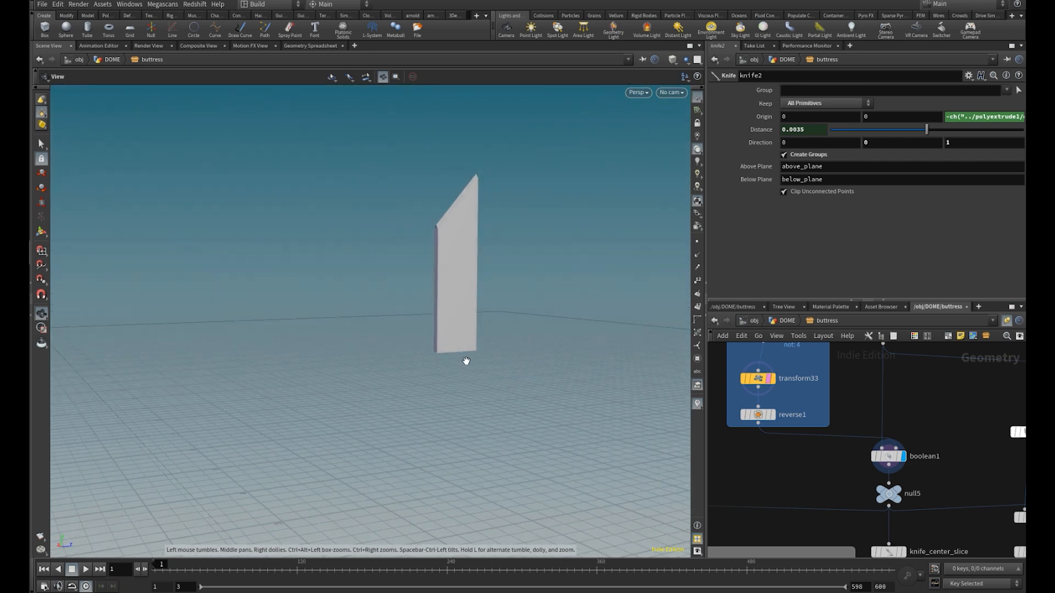
Display and select the knife_center_slice node and inspect its centre cut in wireframe
middle_drag(911, 486, 875, 411)
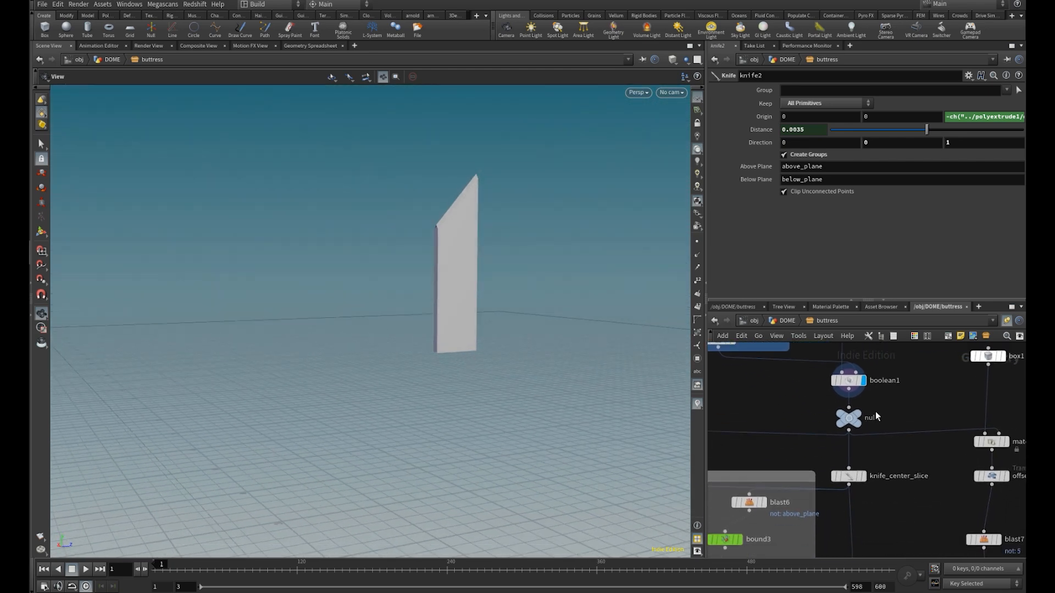
scroll(869, 479, up, 1)
click(862, 482)
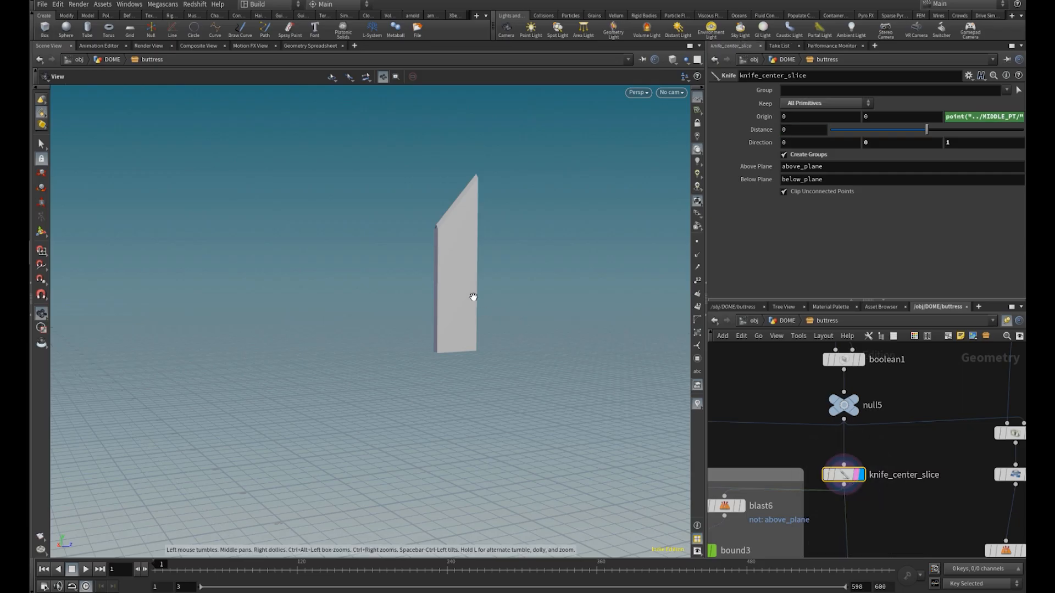
key(w)
drag(446, 309, 438, 221)
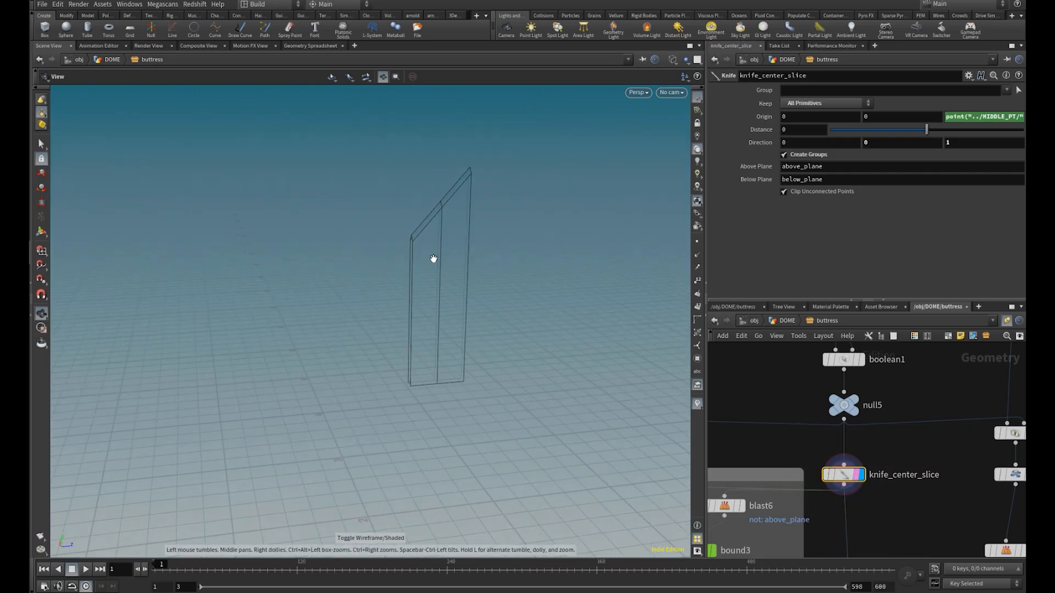
mouse_move(407, 337)
mouse_down()
mouse_move(480, 285)
mouse_move(457, 316)
mouse_up()
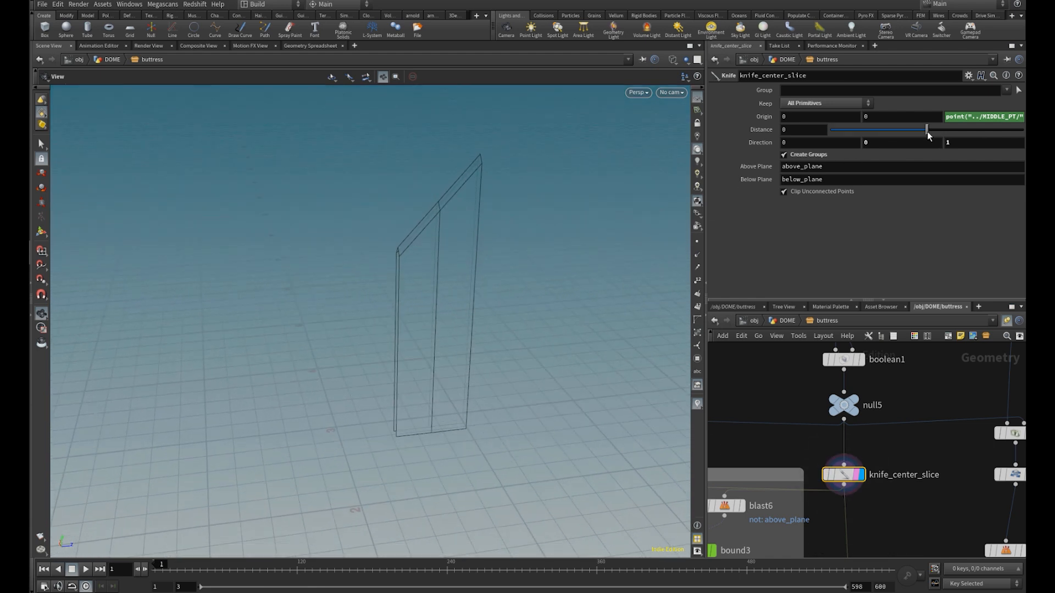
drag(916, 132, 924, 137)
Display the boolean4 result and inspect the two arched openings in wireframe and shaded view
scroll(863, 460, down, 1)
scroll(863, 459, down, 2)
middle_drag(866, 506, 856, 401)
scroll(863, 440, down, 3)
scroll(868, 440, up, 5)
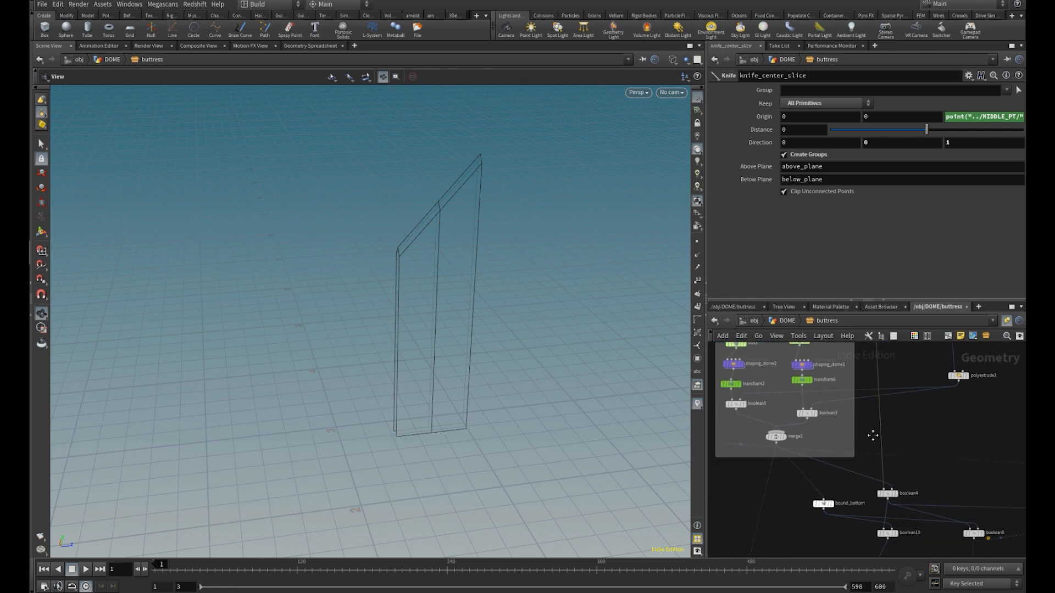
click(899, 464)
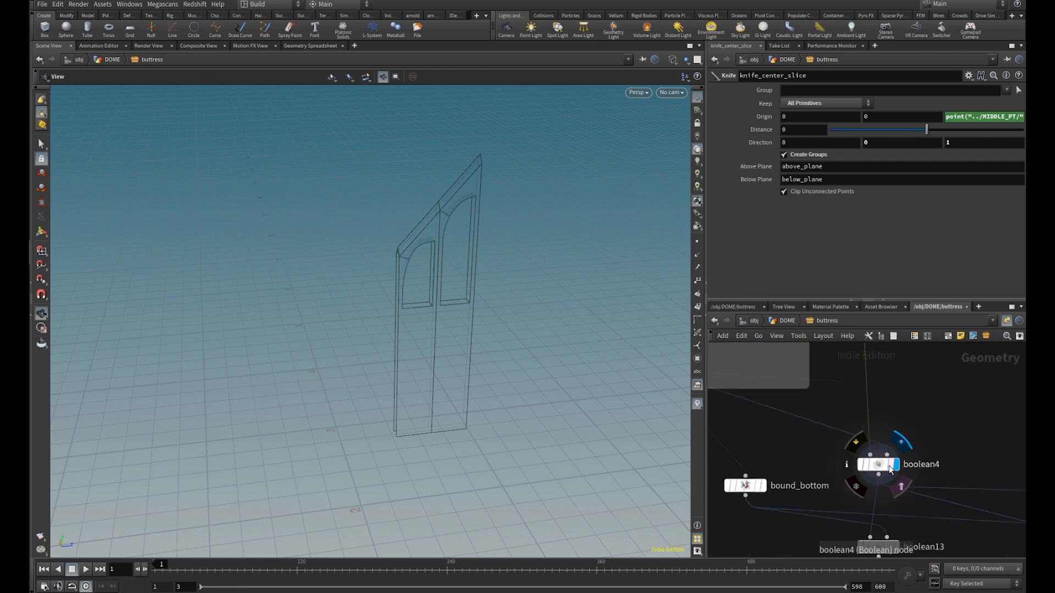
key(w)
mouse_move(458, 289)
mouse_down()
mouse_move(443, 278)
mouse_move(467, 291)
mouse_up()
Display the boolean13 result below bound_bottom to view the buttress without its lower part
middle_drag(799, 407, 820, 412)
middle_drag(853, 451, 836, 429)
click(902, 513)
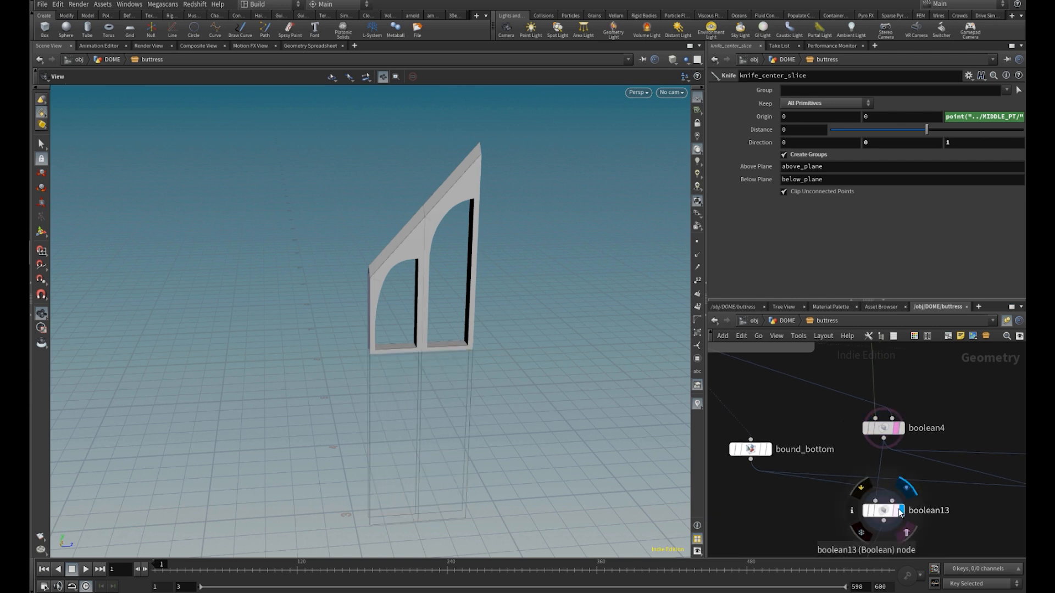
Display the blast6 and bound3 nodes in turn to inspect the isolated column half and its bounding box
click(897, 513)
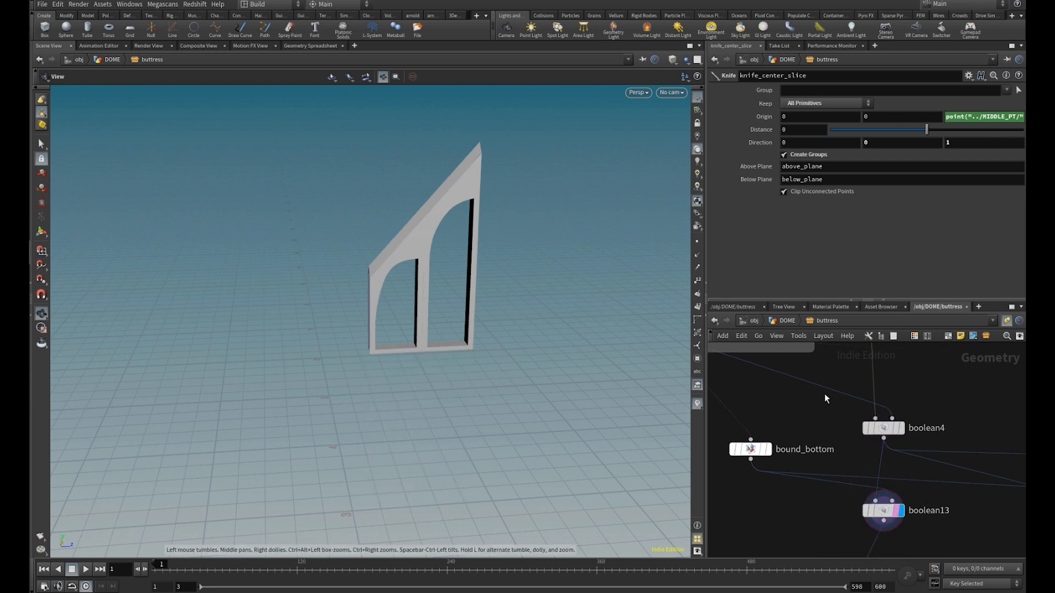
middle_drag(830, 424, 902, 519)
middle_drag(865, 378, 864, 463)
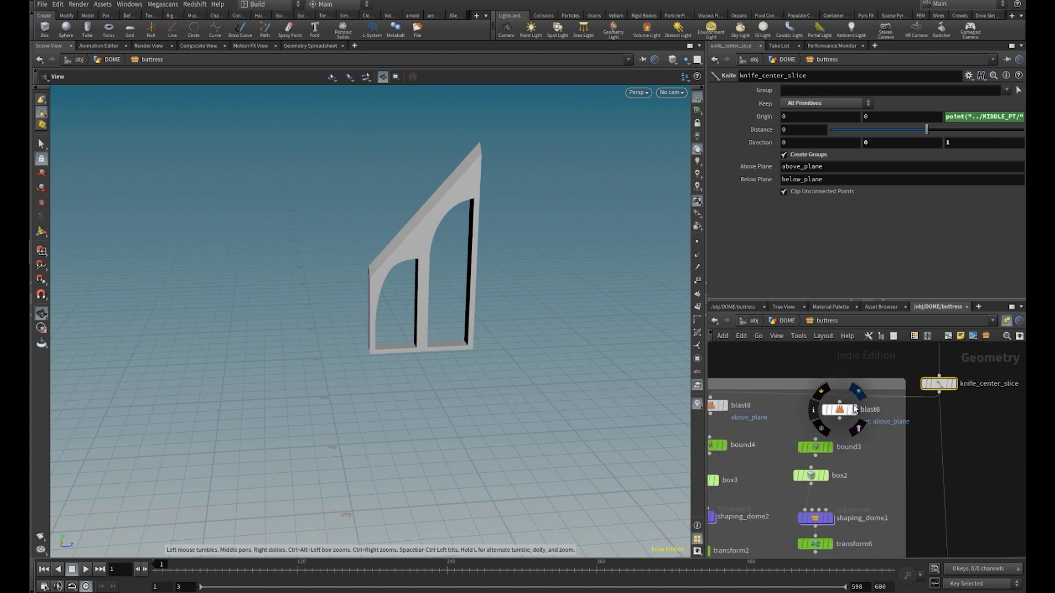
click(853, 411)
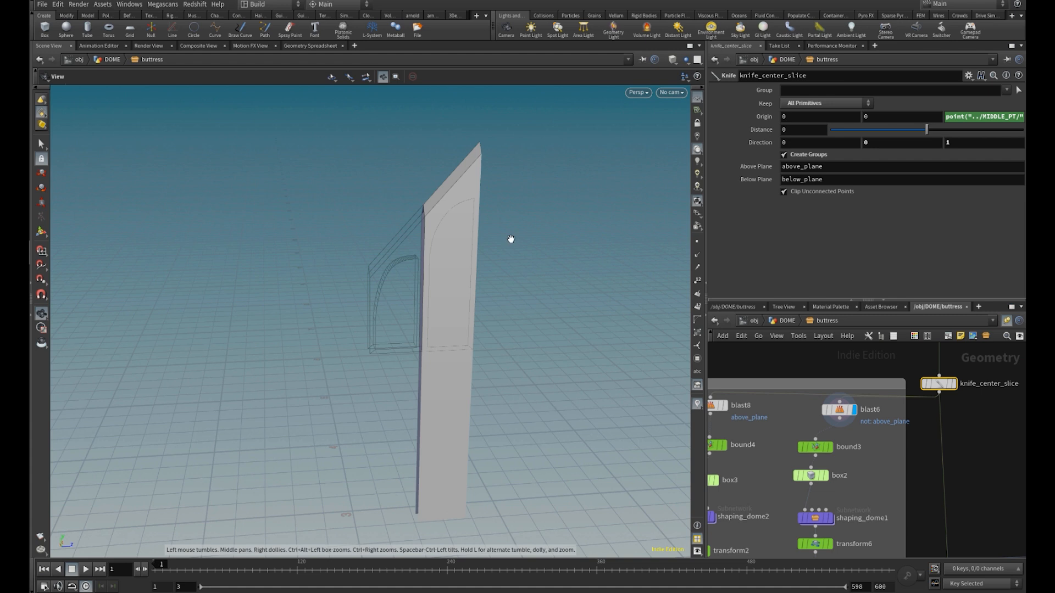
click(830, 448)
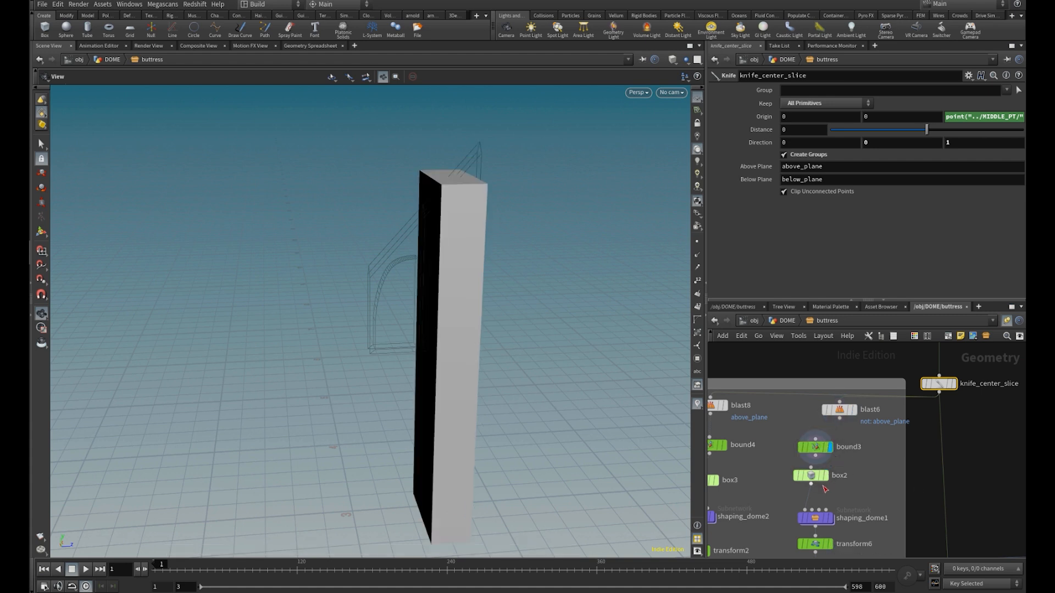
Display the box2 node and set its third axis division to 20
middle_drag(832, 492, 829, 463)
scroll(827, 459, up, 2)
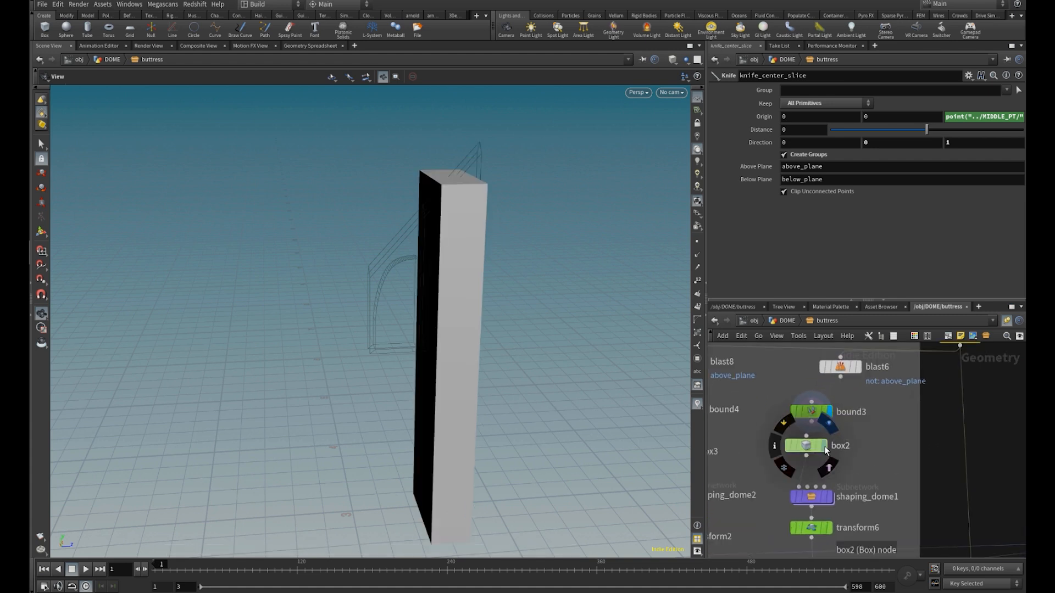
click(827, 450)
scroll(803, 395, up, 2)
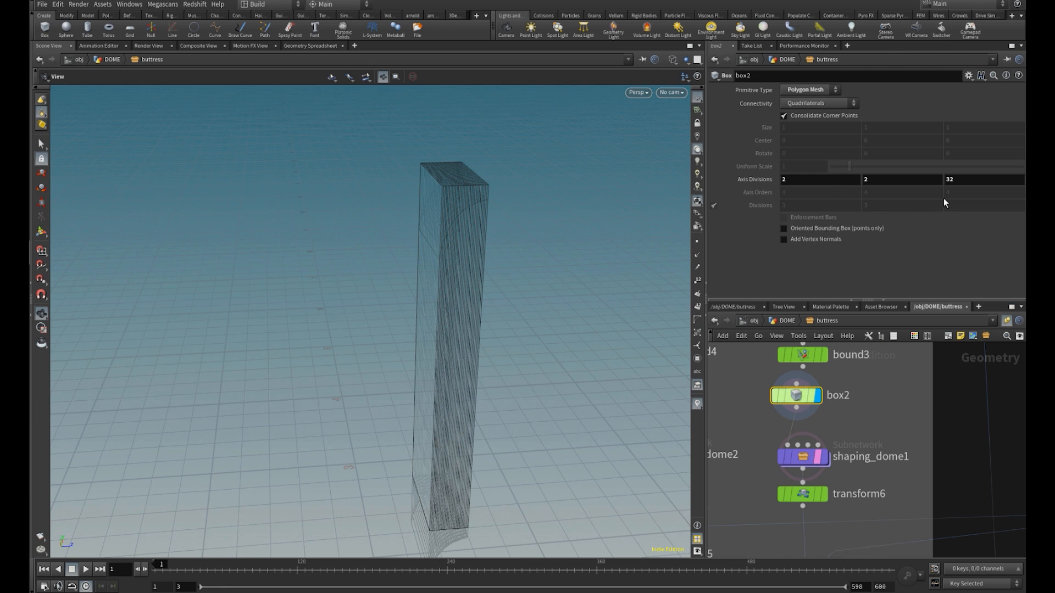
click(956, 181)
text(10)
key(Return)
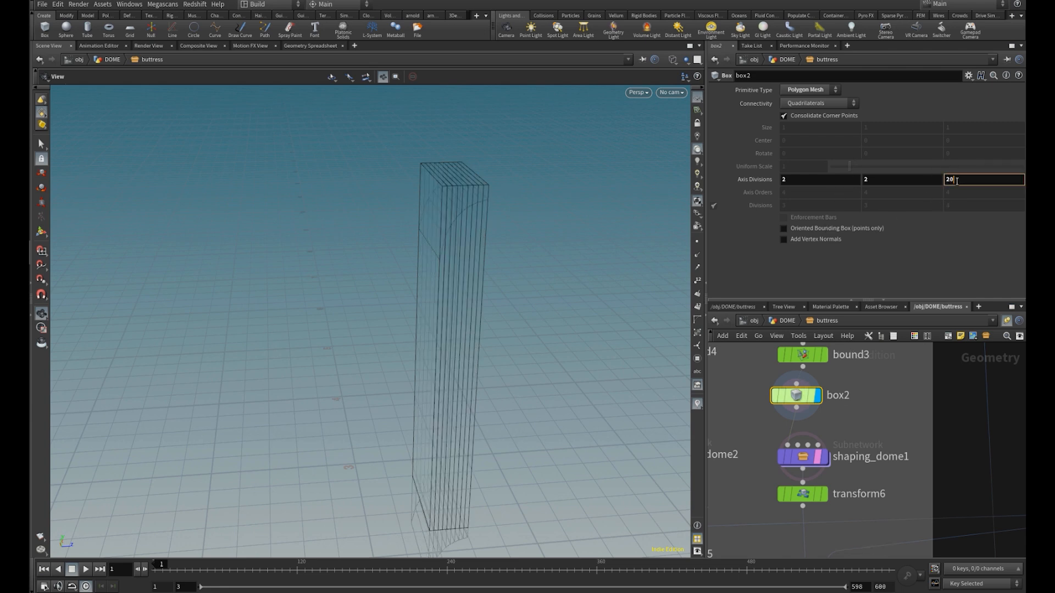
key(Return)
Display and select shaping_dome1 in shaded view to inspect the curved top and its shape ramp
right_drag(493, 224, 594, 218)
middle_drag(363, 239, 367, 277)
mouse_move(436, 266)
mouse_down()
mouse_move(504, 295)
mouse_move(472, 279)
mouse_up()
key(shift+w)
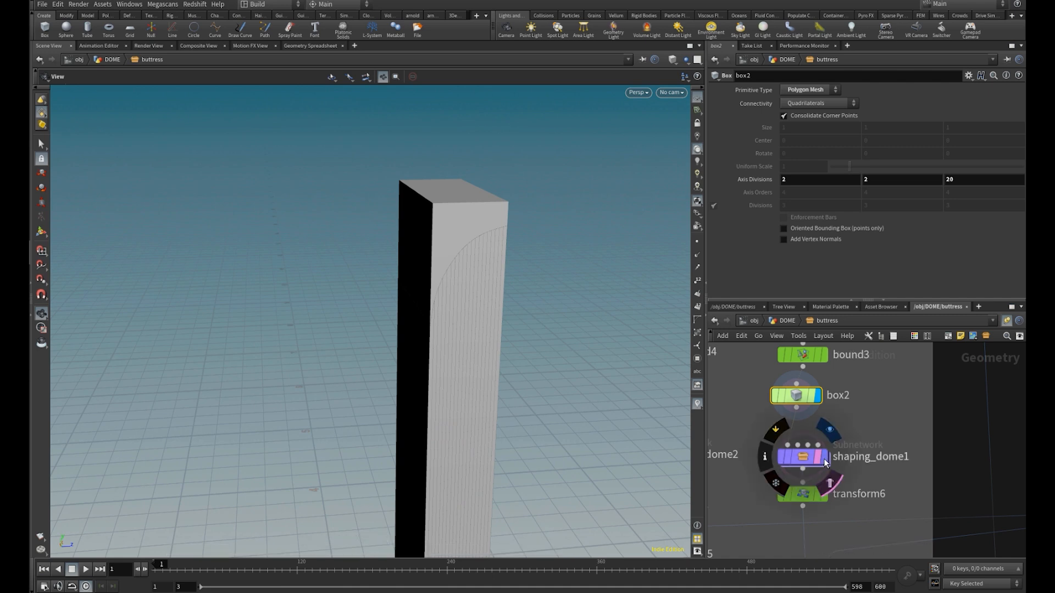
click(823, 458)
click(804, 457)
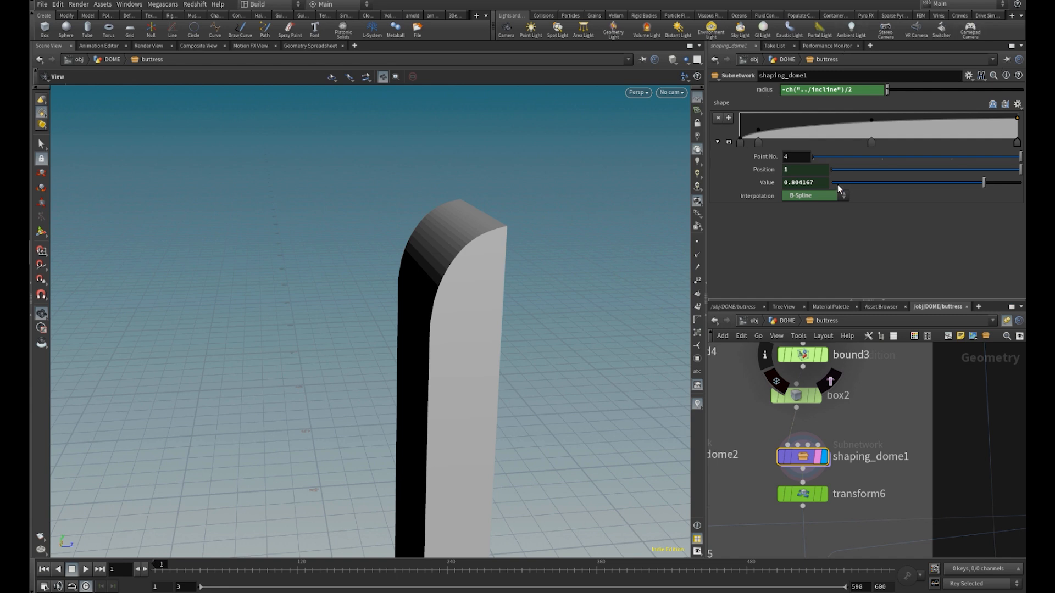
Display the transform6 and boolean3 nodes in turn to inspect the lowered arch block and its trimmed base
middle_drag(860, 468, 865, 424)
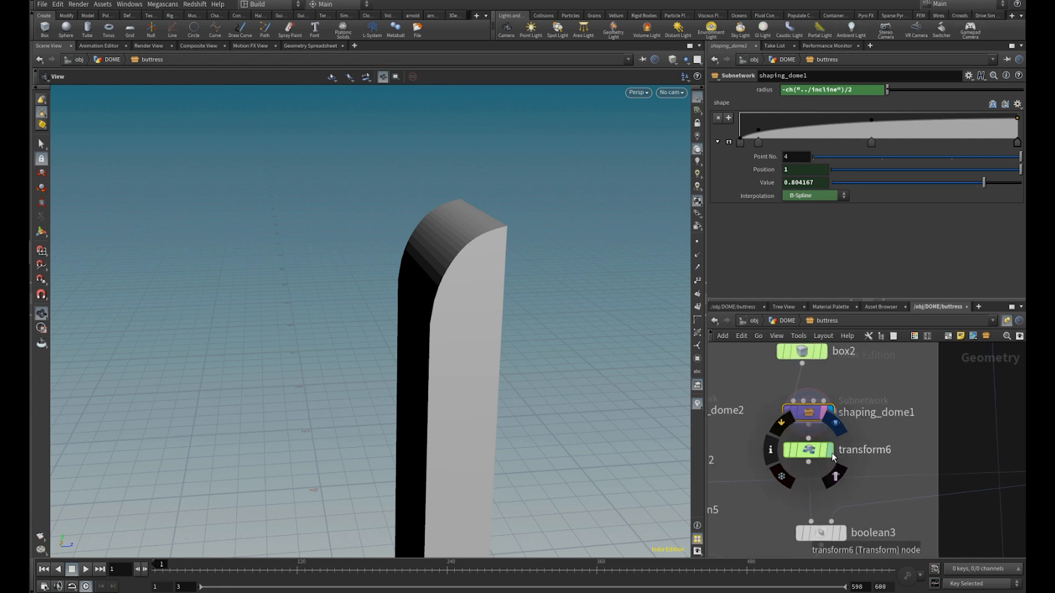
click(833, 457)
middle_drag(854, 470, 854, 380)
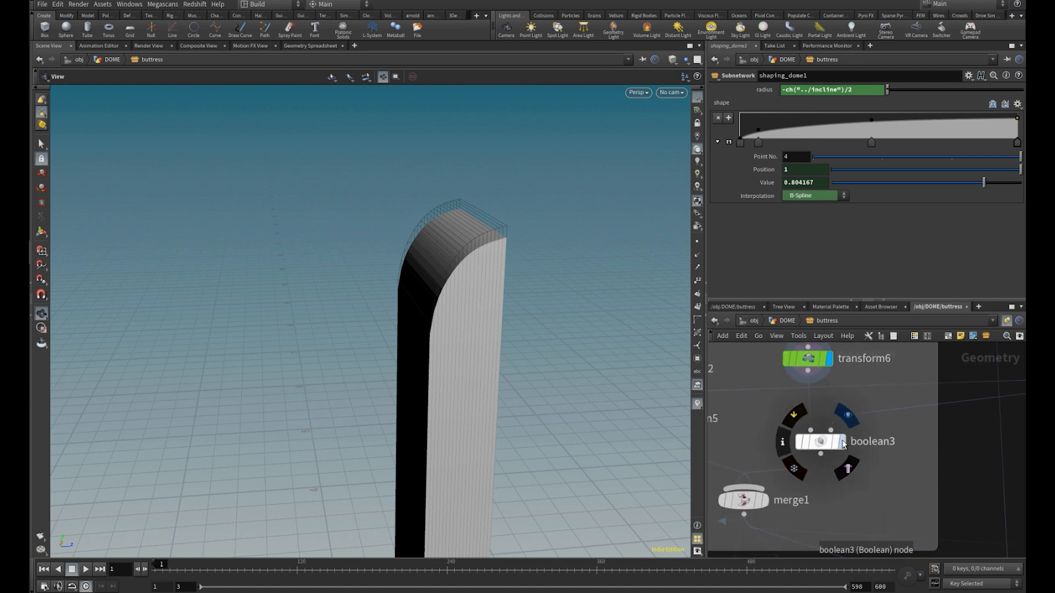
click(844, 443)
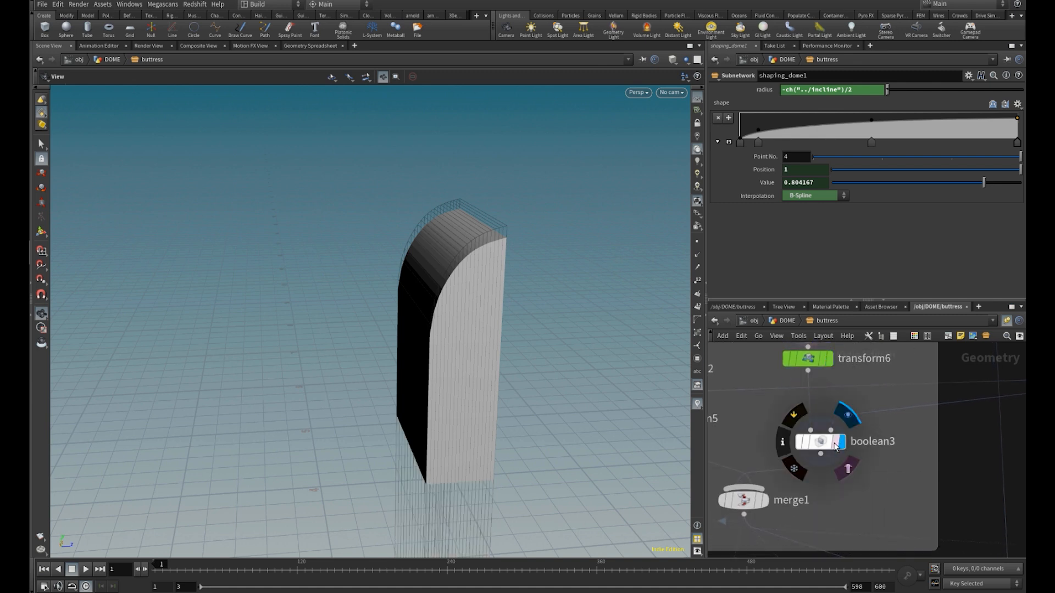
click(836, 446)
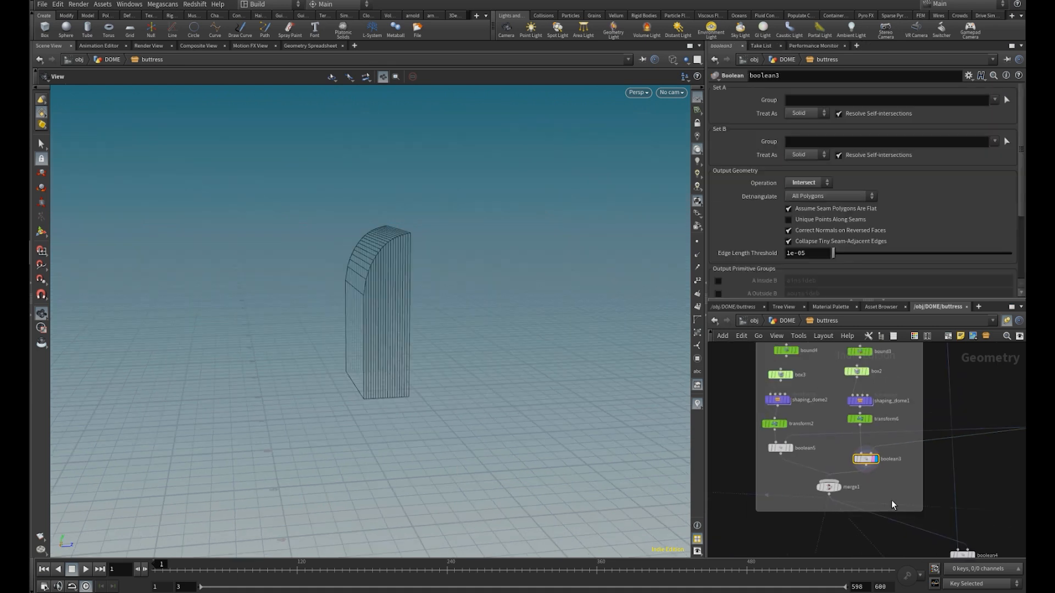
Display merge1 and boolean5 in turn to examine the two arched cutter blocks in wireframe
middle_drag(891, 500, 879, 471)
scroll(874, 470, up, 1)
click(817, 458)
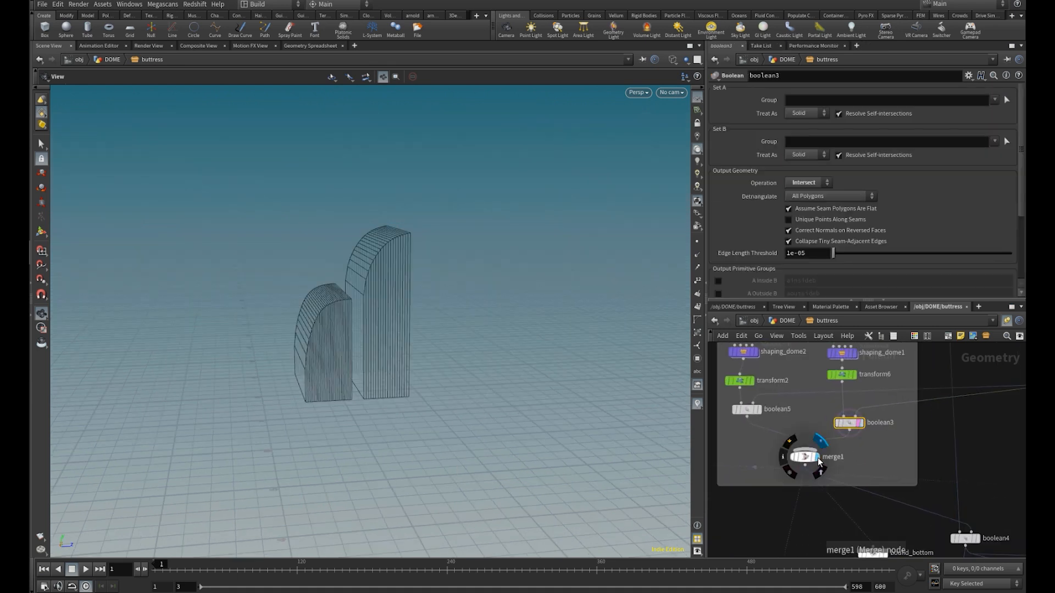
drag(448, 354, 301, 330)
middle_drag(786, 381, 854, 446)
click(817, 368)
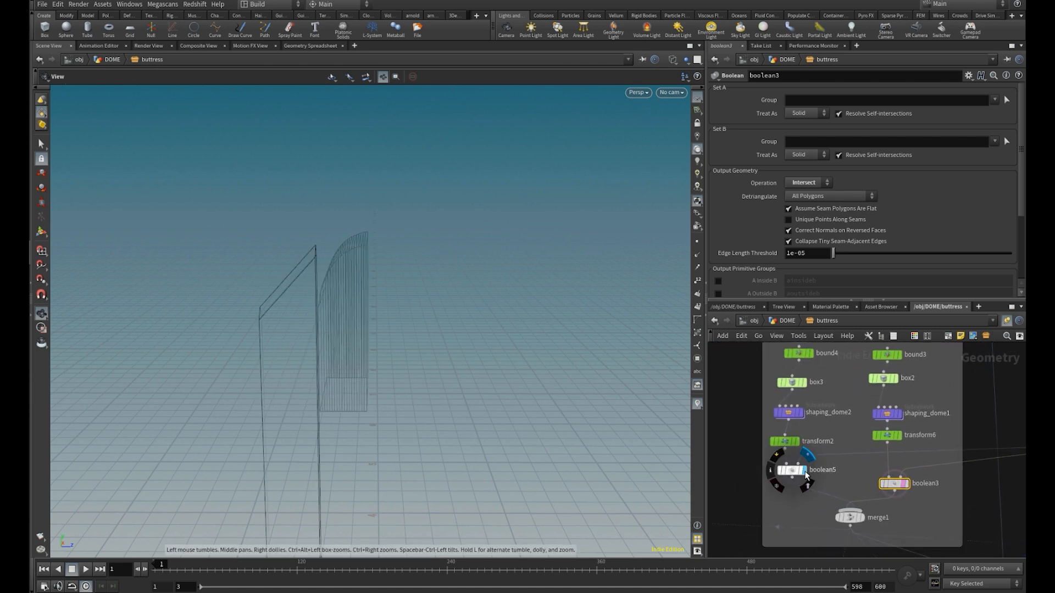
click(808, 454)
Display and select boolean13 to inspect the buttress with its two arched openings in shaded view
scroll(831, 466, down, 2)
middle_drag(906, 523, 822, 424)
scroll(858, 472, up, 2)
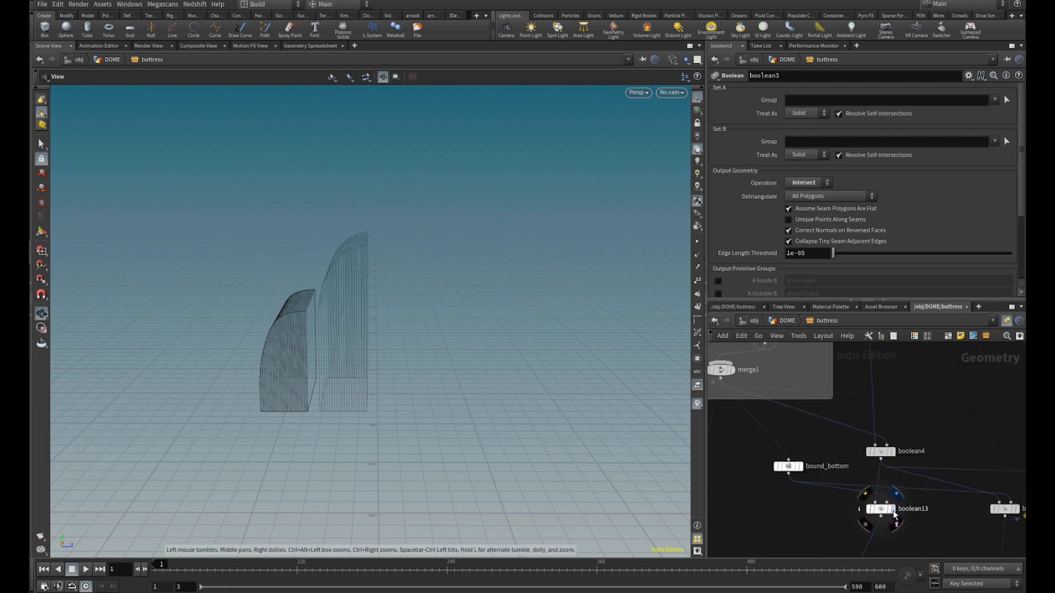
click(893, 511)
click(882, 509)
key(w)
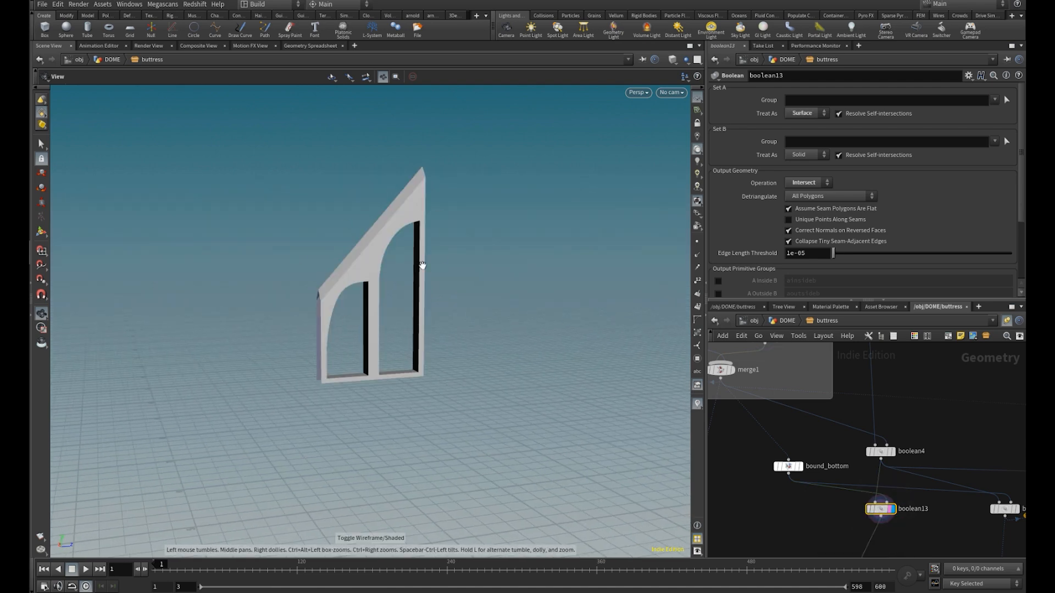
mouse_move(364, 350)
mouse_down()
mouse_move(476, 361)
mouse_move(490, 372)
mouse_up()
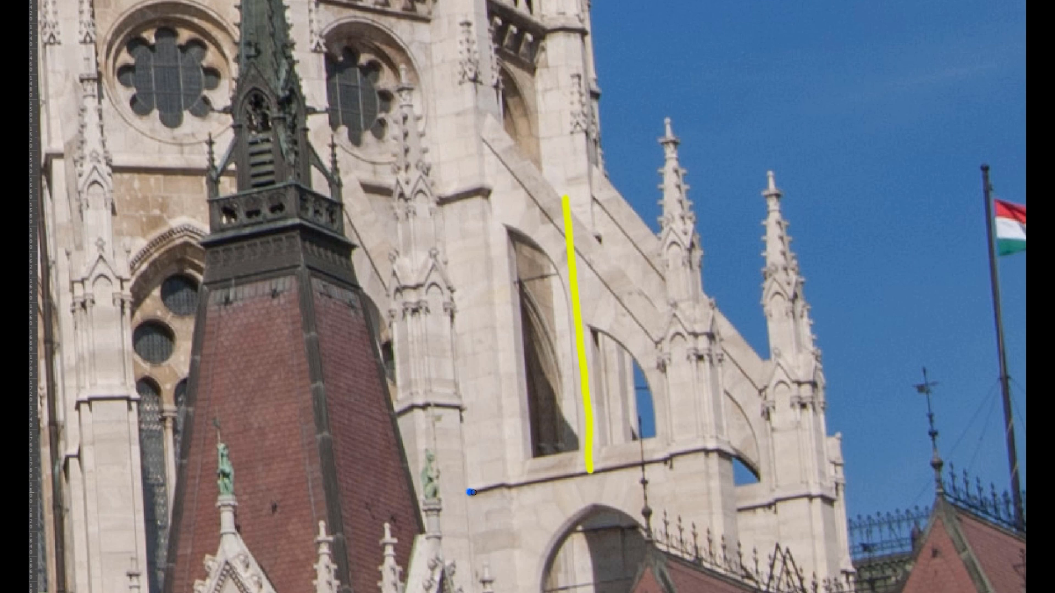
Display and select the group15 node to examine the top primitive group and its normal settings
drag(474, 493, 725, 445)
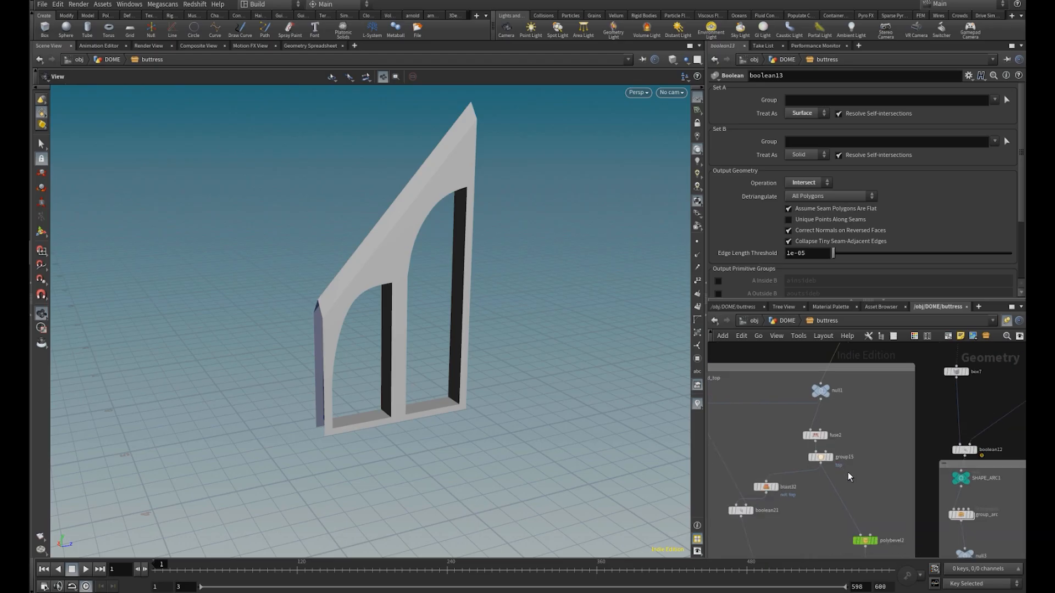
scroll(845, 466, up, 3)
click(851, 443)
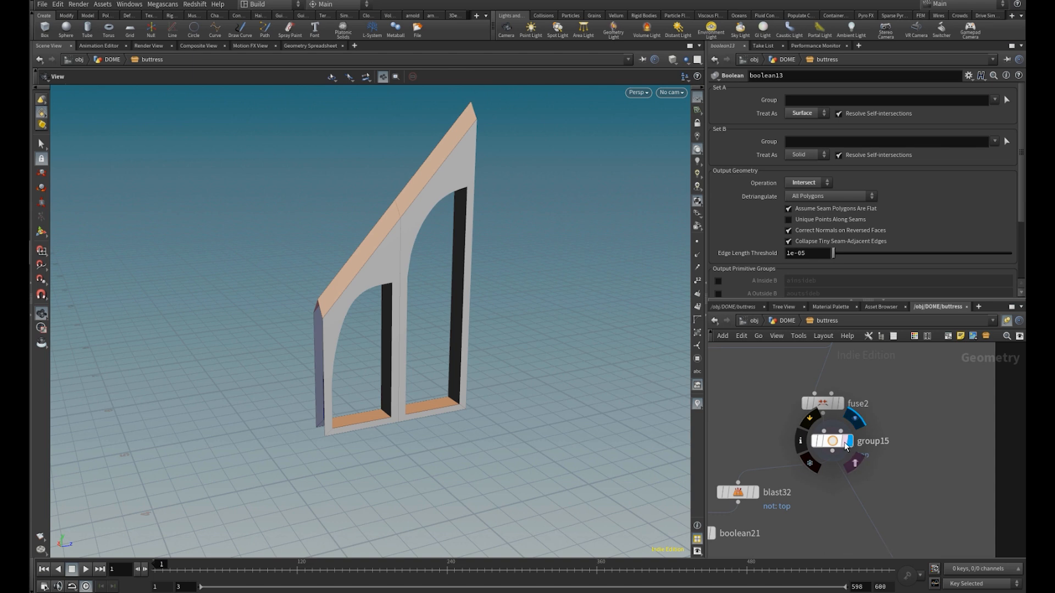
click(843, 448)
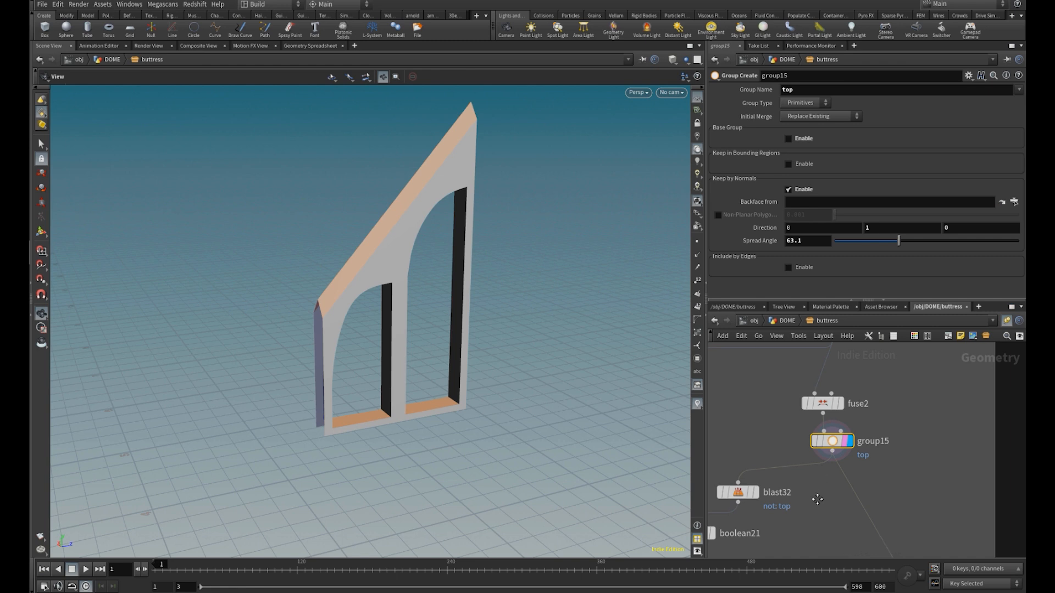
Display the boolean21 result below blast32 to inspect the isolated sloped top surface
middle_drag(820, 489, 850, 459)
scroll(849, 458, down, 1)
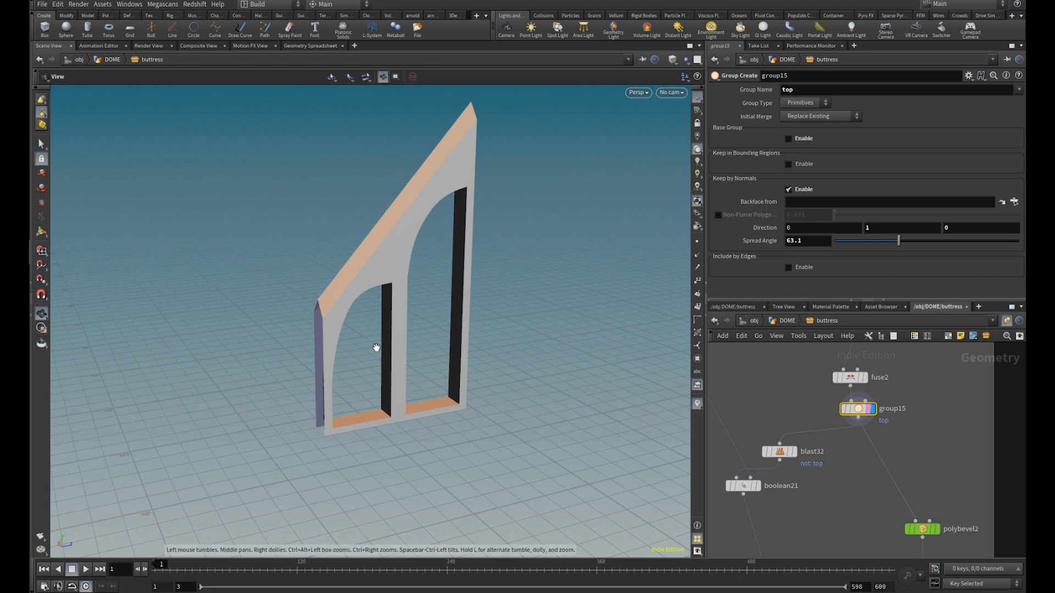
click(758, 486)
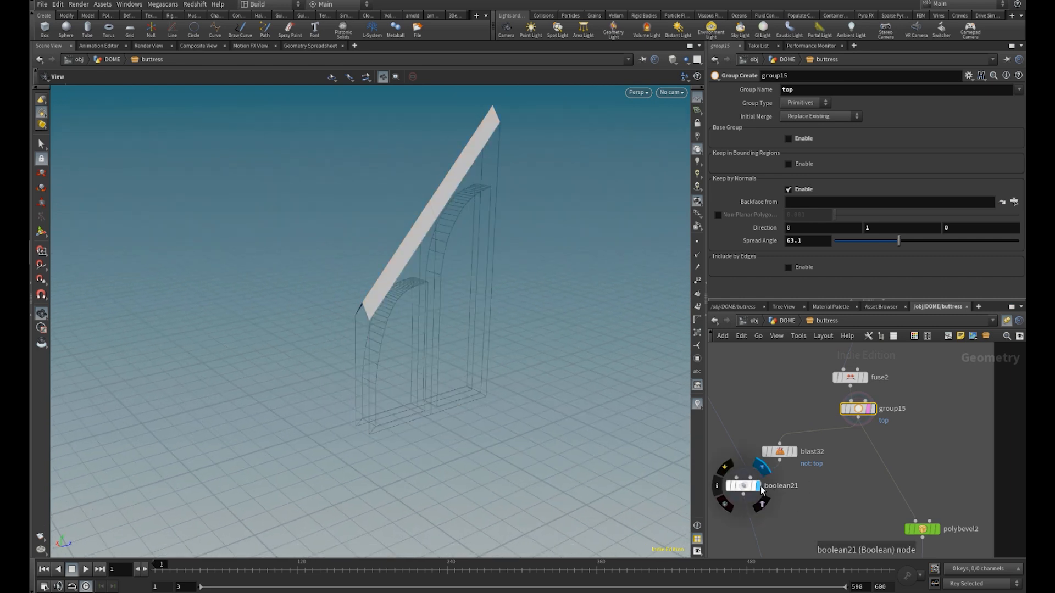
scroll(758, 489, down, 3)
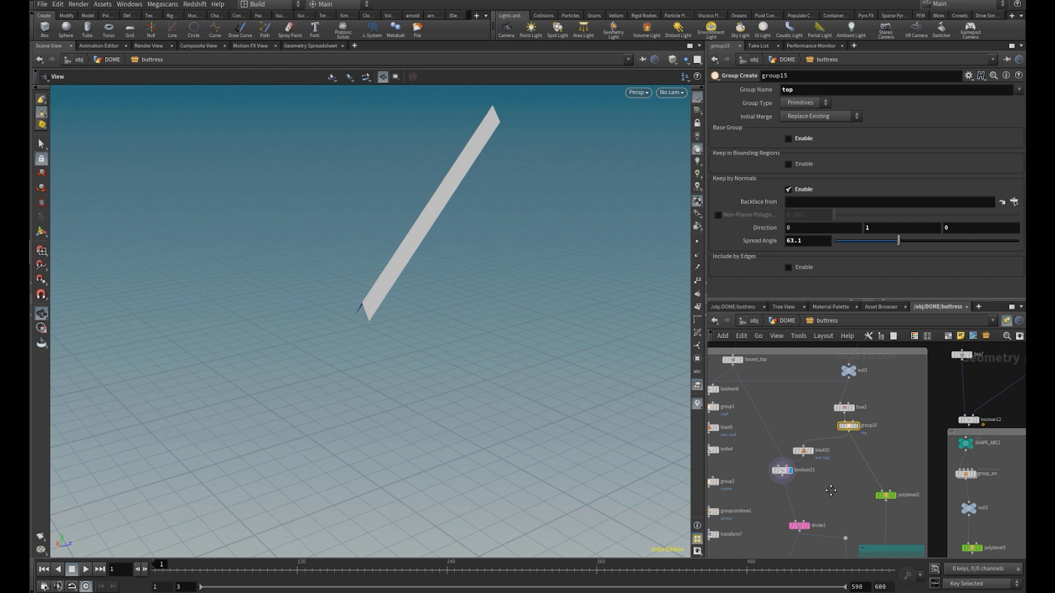
middle_drag(831, 491, 835, 486)
scroll(821, 453, up, 2)
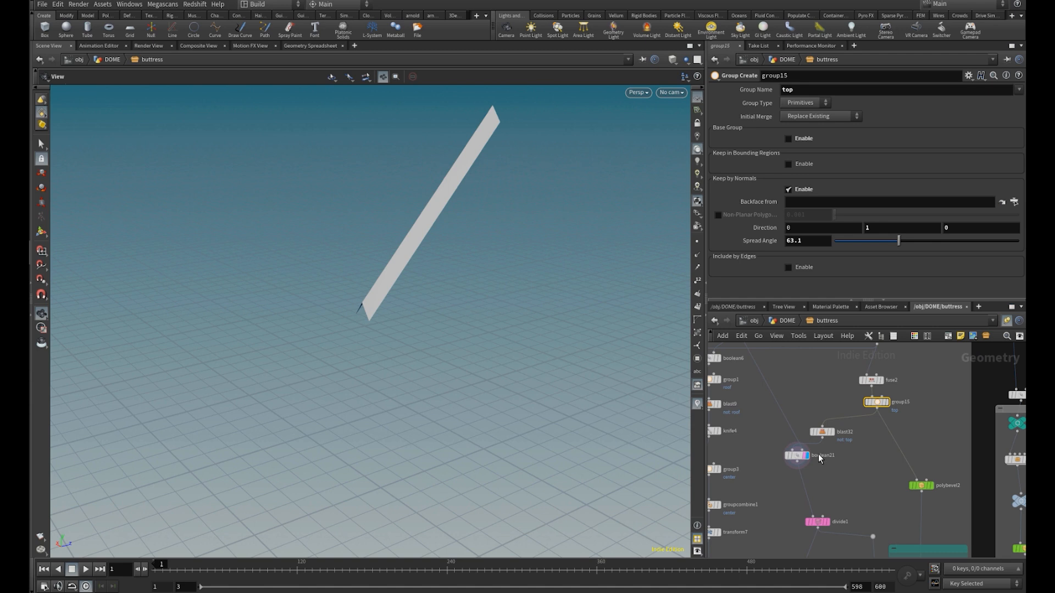
mouse_move(798, 462)
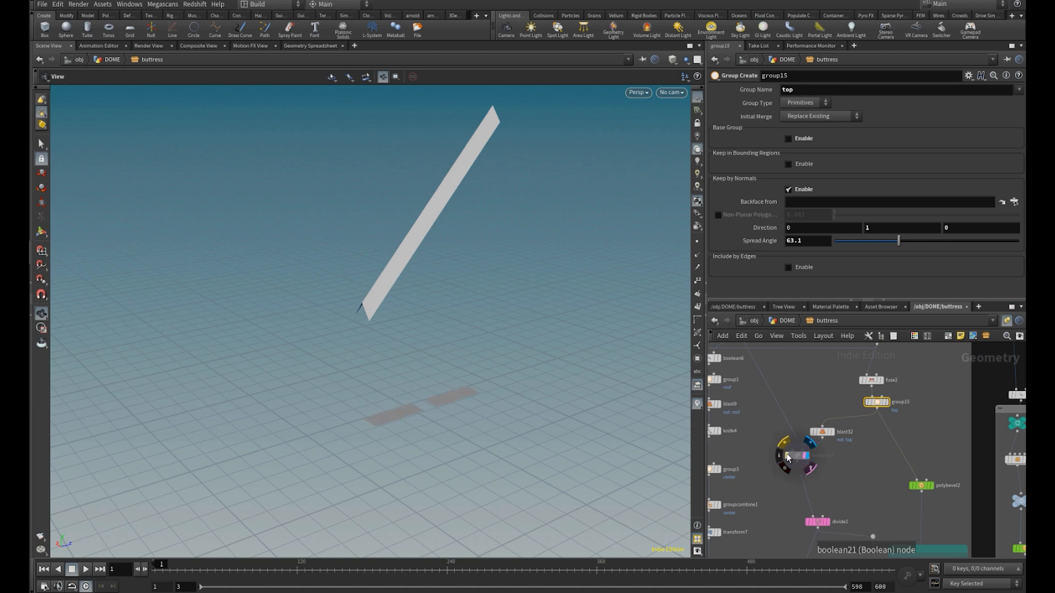
Display and select divide1 in wireframe, toggling Bricker Polygons off and on to compare the slope's divisions
scroll(817, 468, up, 3)
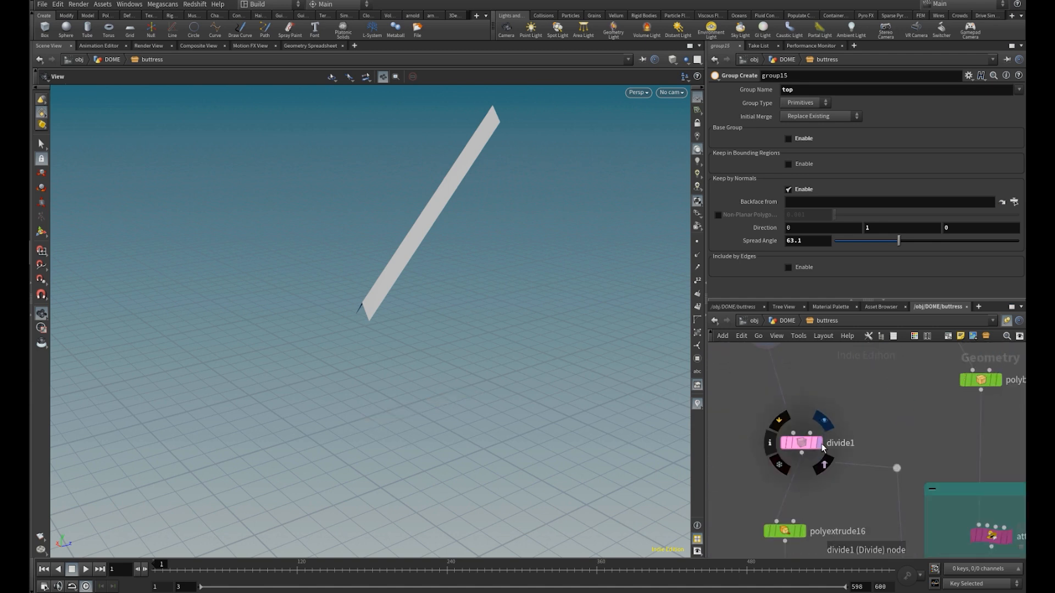
click(820, 442)
key(w)
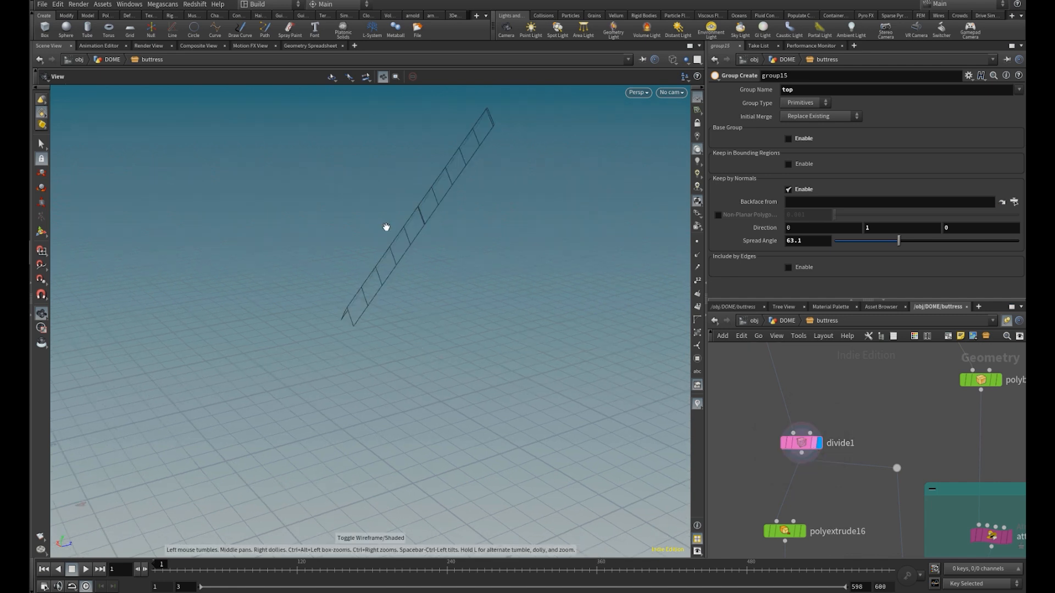
click(801, 443)
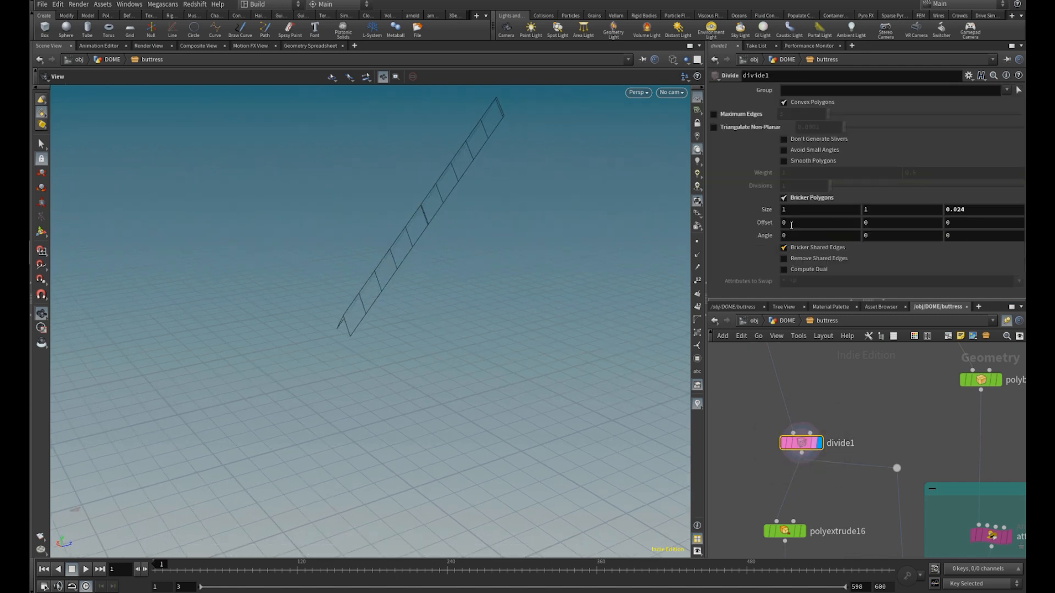
click(814, 198)
click(814, 198)
Try a third offset value of -5 for divide1's bricker polygons, and reset it to the default
mouse_move(554, 232)
mouse_down()
mouse_move(540, 238)
mouse_move(557, 250)
mouse_up()
middle_drag(988, 224, 749, 287)
middle_drag(977, 222, 1006, 229)
drag(528, 284, 525, 284)
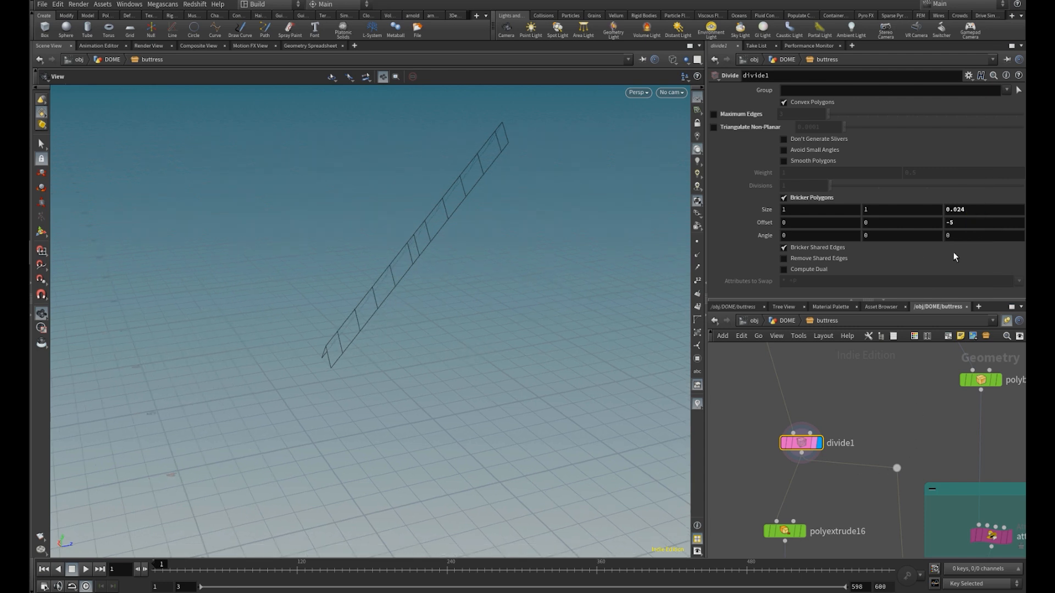
ctrl+middle_click(977, 222)
Display and select polyextrude16 to examine its inset and front group settings on the divided slope
middle_drag(852, 475, 859, 384)
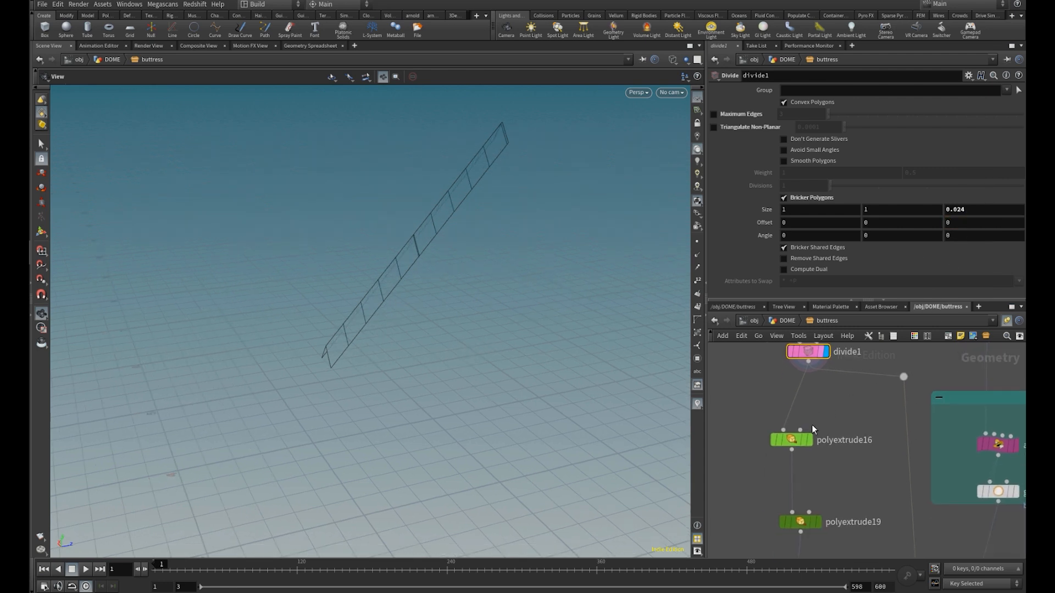
click(810, 440)
click(797, 441)
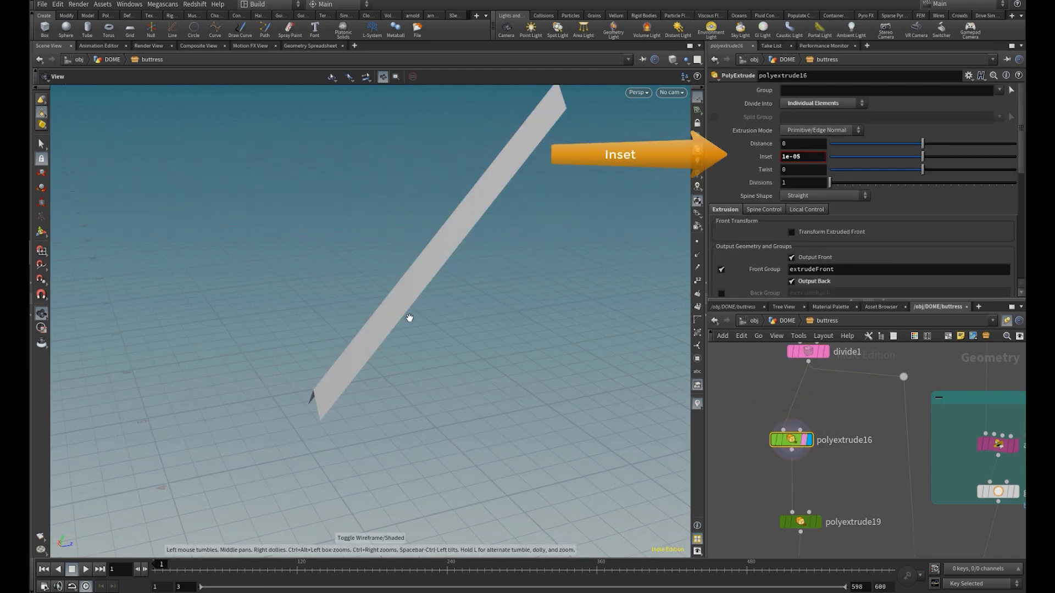
drag(410, 317, 408, 307)
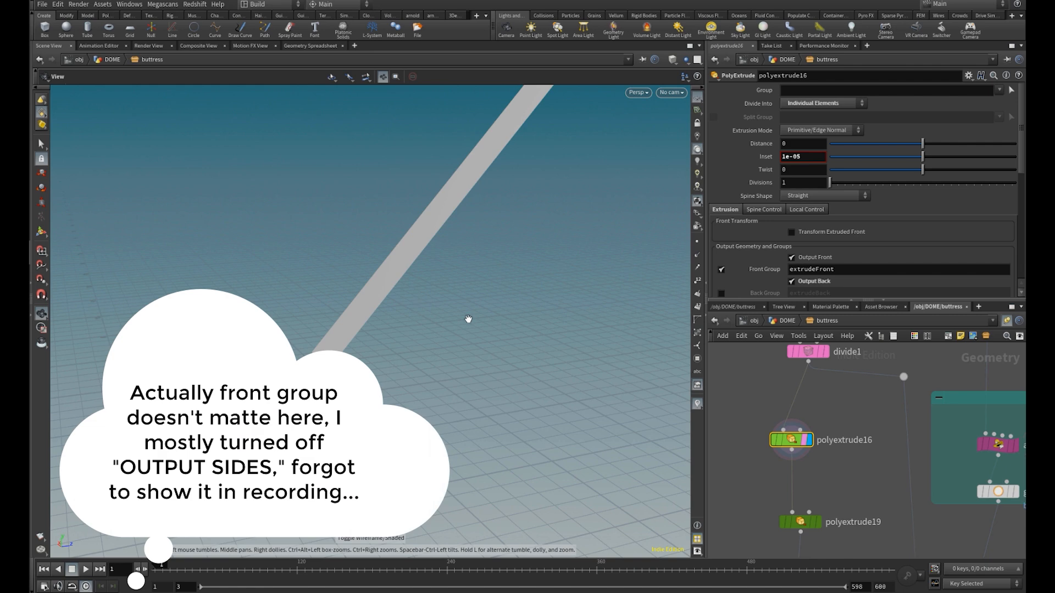
Display the polyextrude19 node and inspect the thickened slope tiles and the gaps between them up close
middle_drag(824, 481, 815, 393)
click(812, 441)
drag(469, 254, 610, 313)
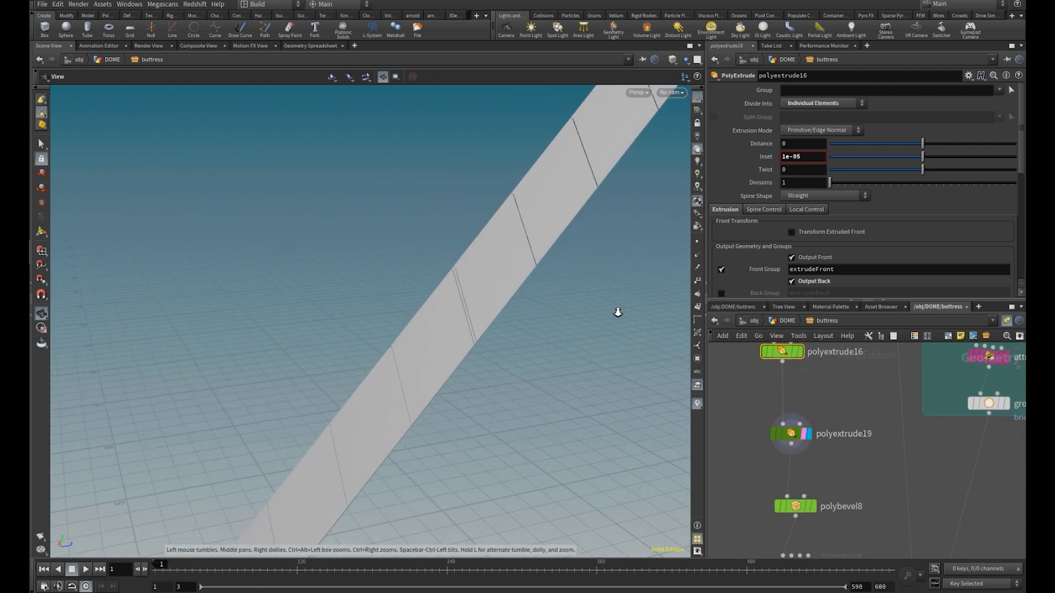
scroll(610, 312, up, 5)
Display and select polybevel8, toggling wireframe to inspect the bevelled edges of the slope tiles up close
middle_drag(904, 500, 905, 389)
middle_drag(320, 455, 379, 282)
mouse_move(807, 398)
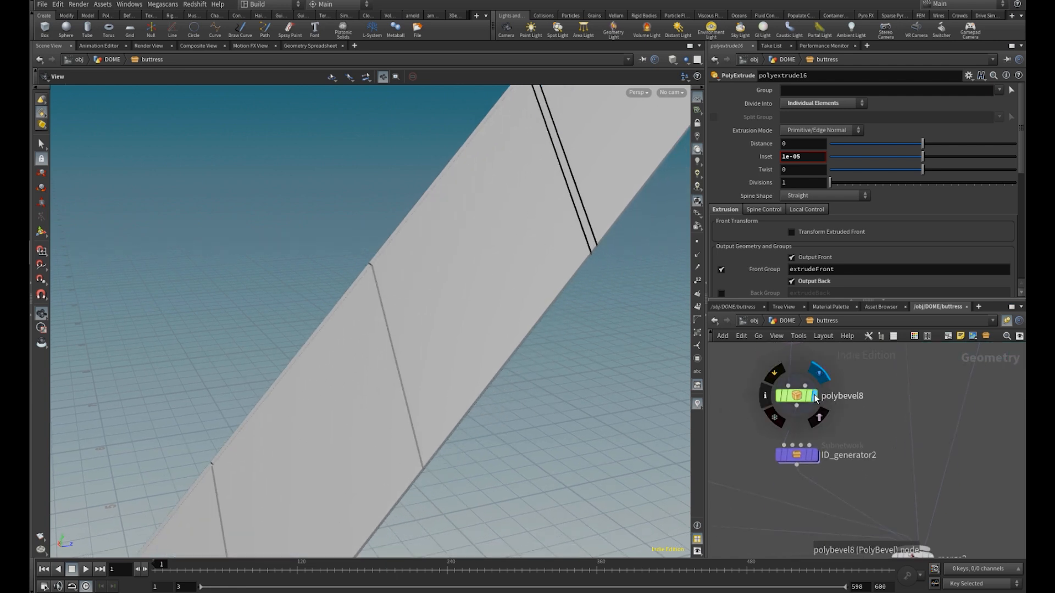
click(798, 398)
drag(412, 377, 438, 344)
key(w)
drag(351, 377, 536, 419)
key(w)
scroll(790, 455, up, 1)
Display and select the ID_generator2 subnetwork and view its grey shades along the slope tiles
click(819, 460)
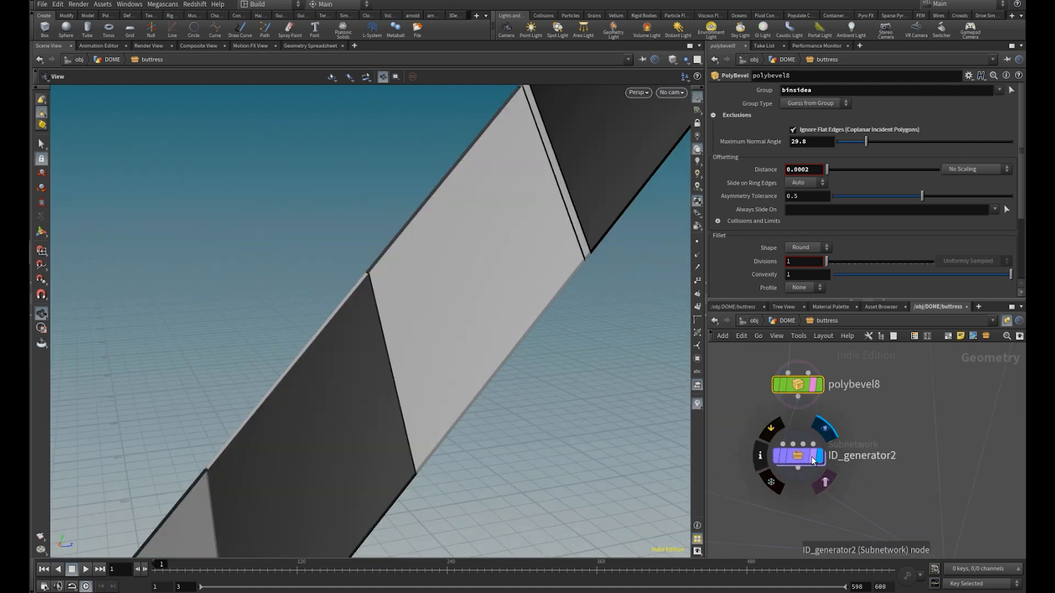
click(798, 456)
drag(220, 354, 466, 351)
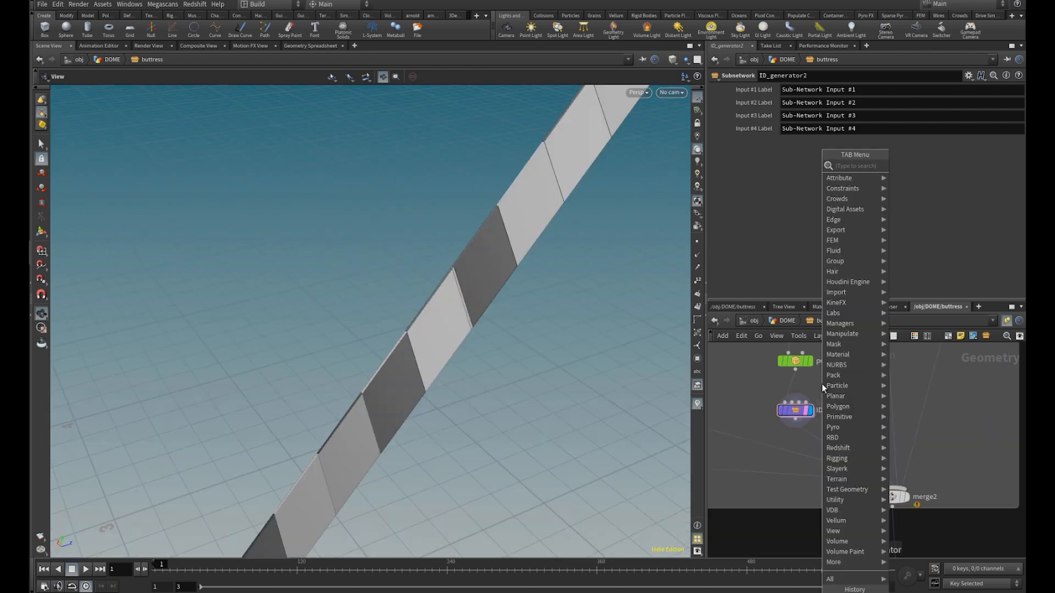
Add an AL ID generator node beside ID_generator2, connect it to polybevel8's output, and display it
text(gene)
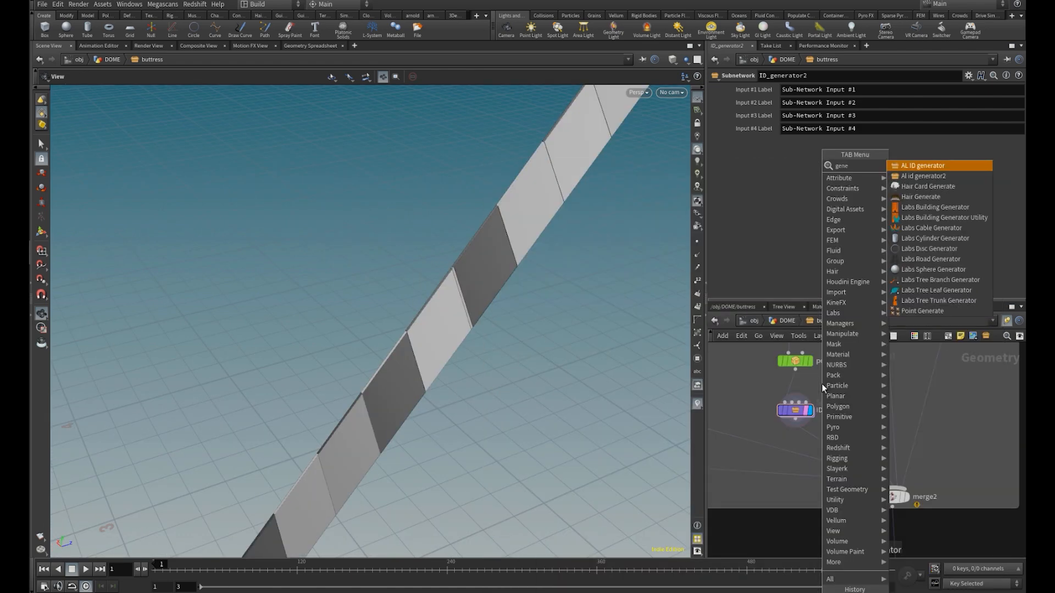
key(Return)
click(822, 384)
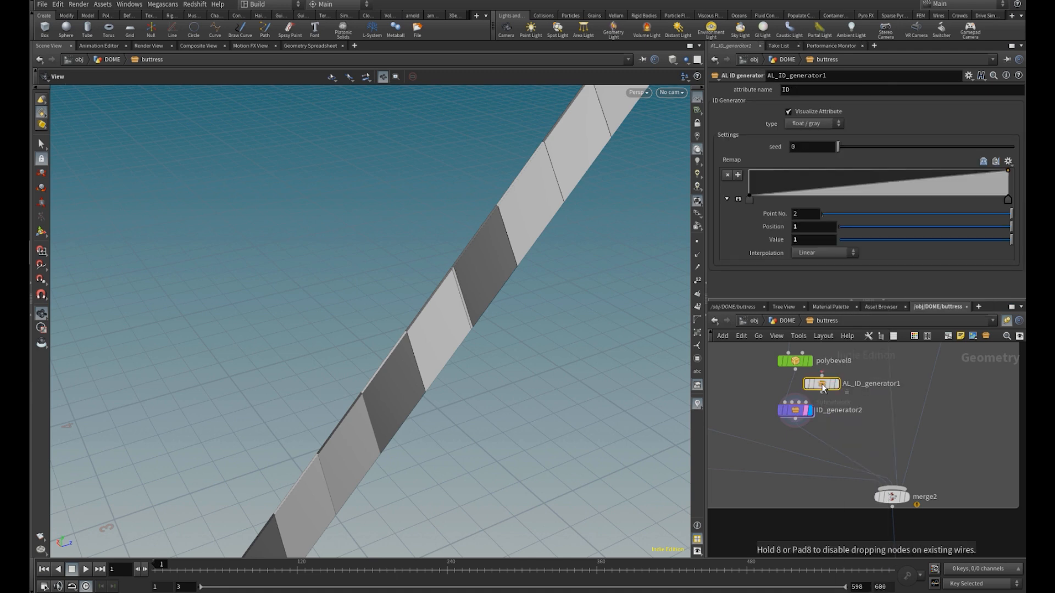
drag(822, 375, 795, 370)
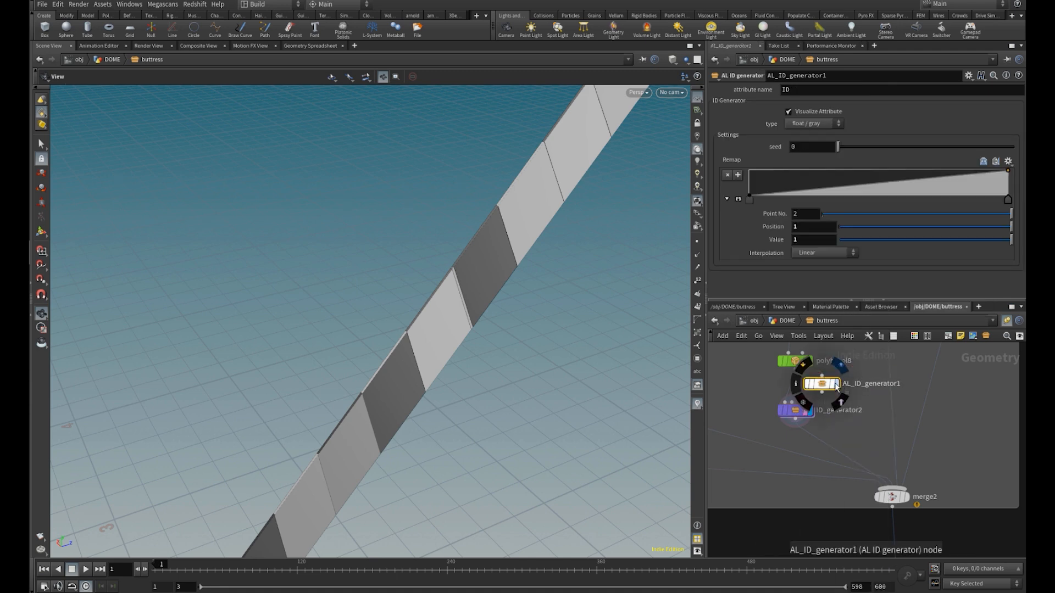
click(837, 384)
Try another attribute type and a seed of 2.81 on the AL ID generator, and return the type to float / gray
click(819, 124)
click(819, 136)
click(827, 121)
click(818, 143)
drag(841, 151, 889, 155)
drag(503, 285, 607, 250)
click(822, 125)
click(817, 144)
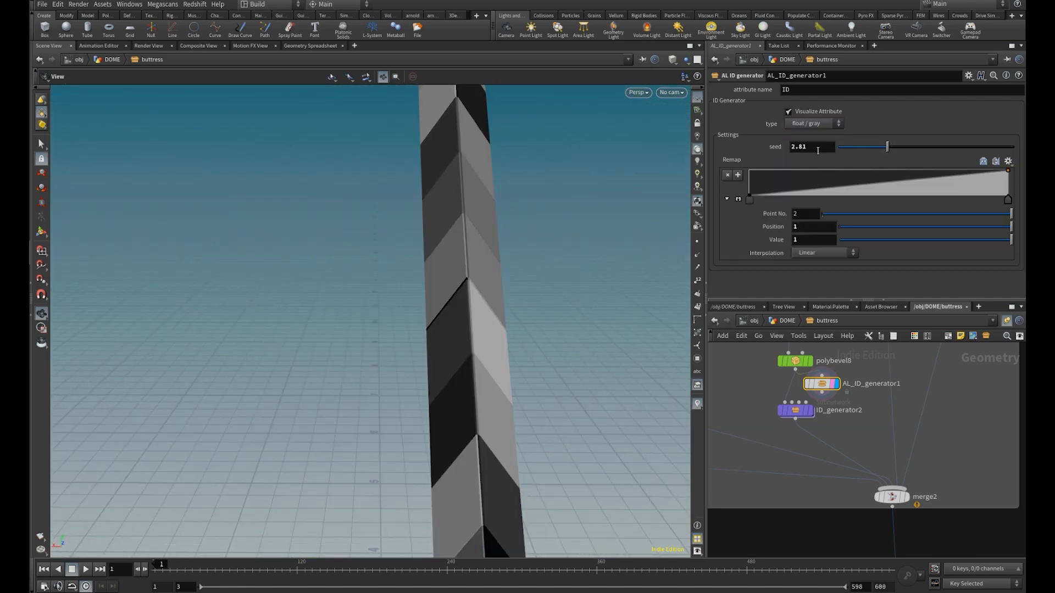
Try shifting the end points of the AL ID generator's remap ramp, and delete the node
drag(495, 230, 478, 329)
mouse_move(855, 196)
mouse_down()
mouse_move(846, 196)
mouse_move(934, 196)
mouse_move(835, 197)
mouse_up()
drag(1009, 198, 931, 200)
drag(478, 319, 604, 385)
key(Delete)
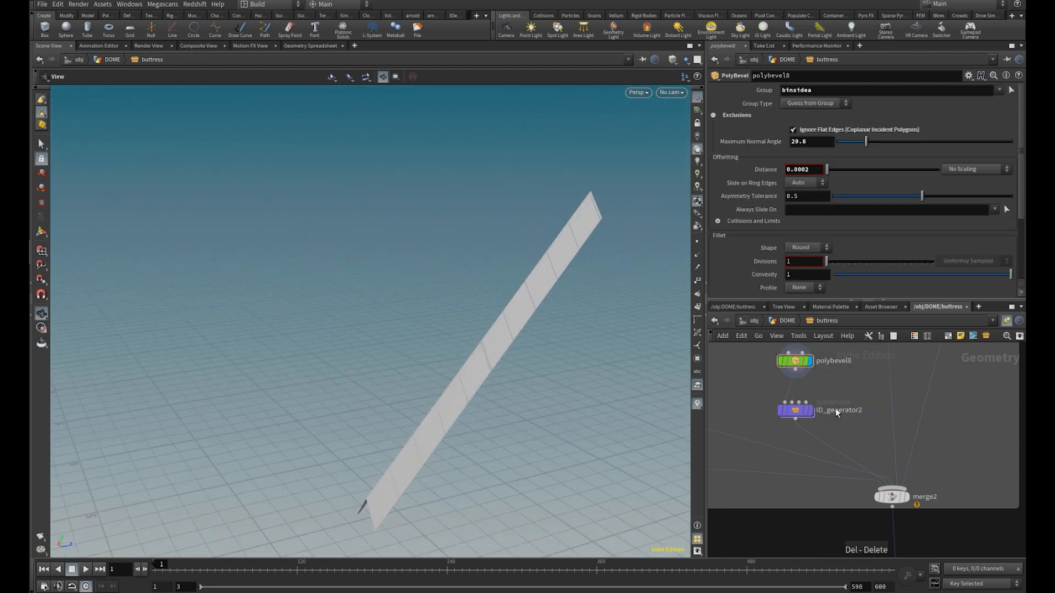
Display merge2 and inspect the whole assembled buttress with its tiled slope, arched openings and sills
click(909, 500)
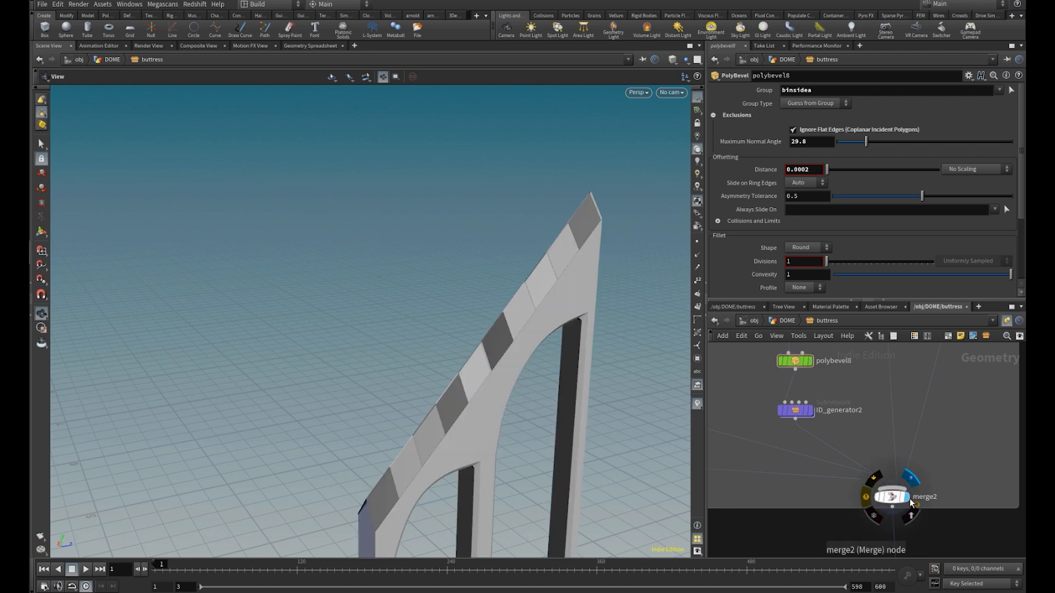
middle_drag(558, 421, 561, 247)
right_drag(561, 247, 499, 326)
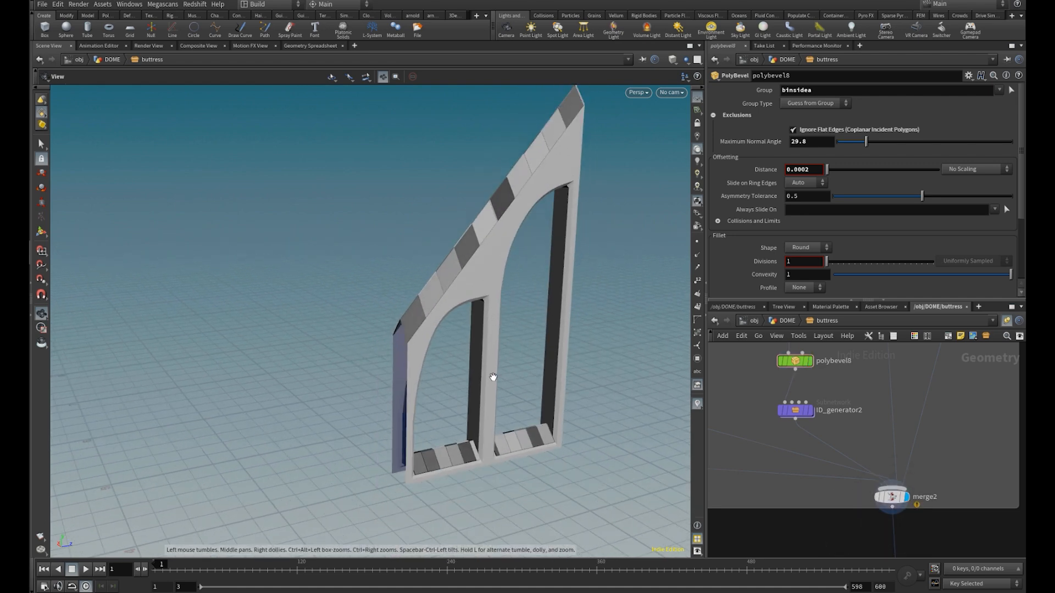
drag(495, 370, 491, 408)
drag(578, 406, 384, 384)
scroll(901, 433, down, 6)
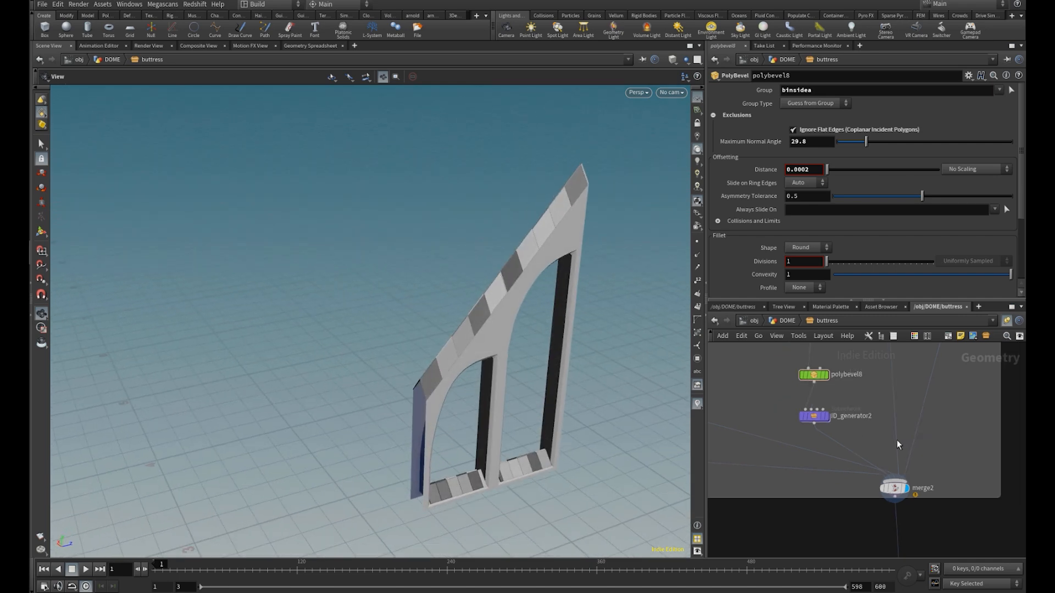
middle_drag(853, 401, 852, 316)
middle_drag(840, 473, 846, 379)
scroll(846, 379, down, 2)
middle_drag(871, 452, 764, 451)
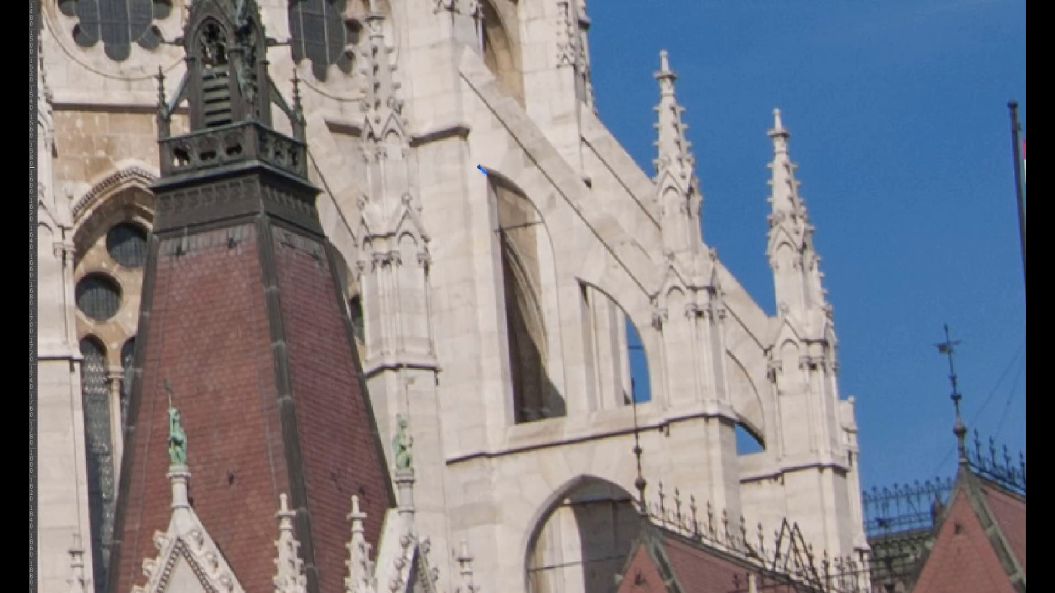
On the cathedral reference photo, outline the tall opening's side strip in blue and the horizontal ledge below in yellow
shift+click(500, 432)
click(504, 429)
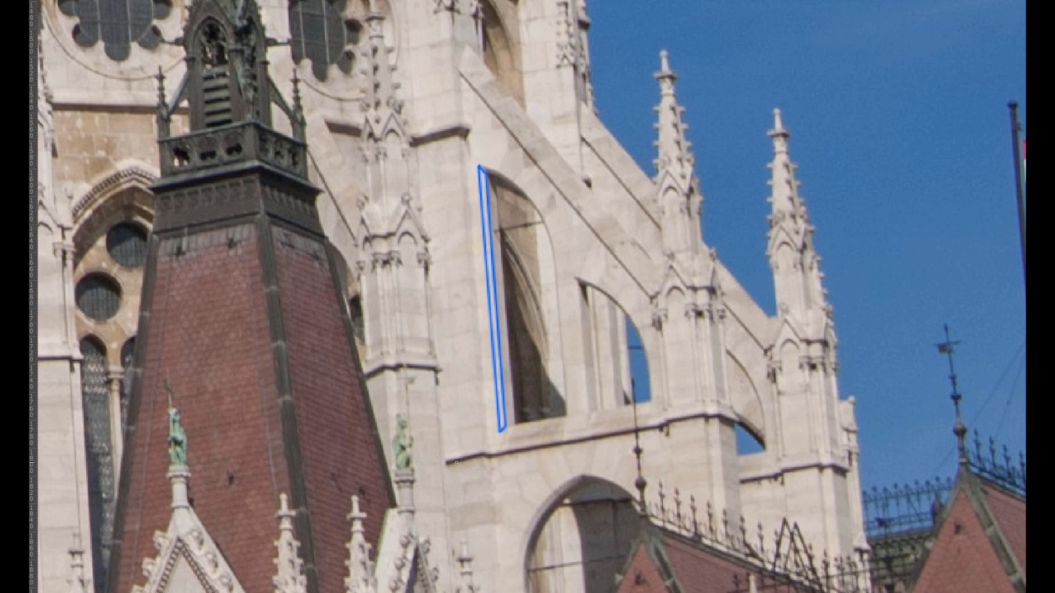
shift+drag(720, 425, 735, 428)
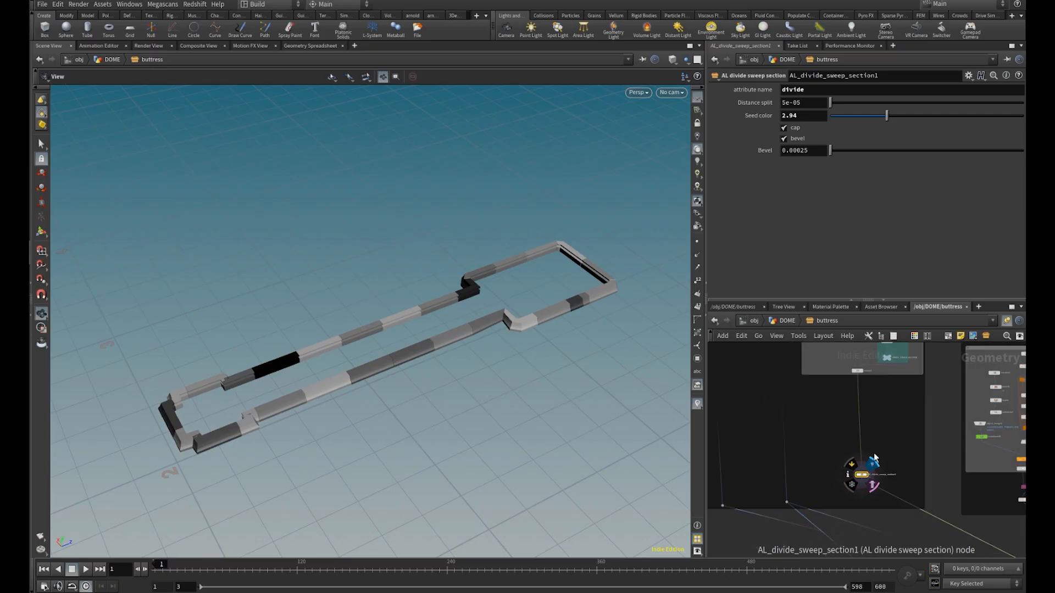
Display boolean16 in the ledge section of the network and inspect the column joined with its side panels
mouse_move(879, 417)
middle_down()
mouse_move(900, 429)
mouse_move(901, 542)
middle_up()
middle_drag(839, 383, 849, 453)
scroll(848, 453, up, 5)
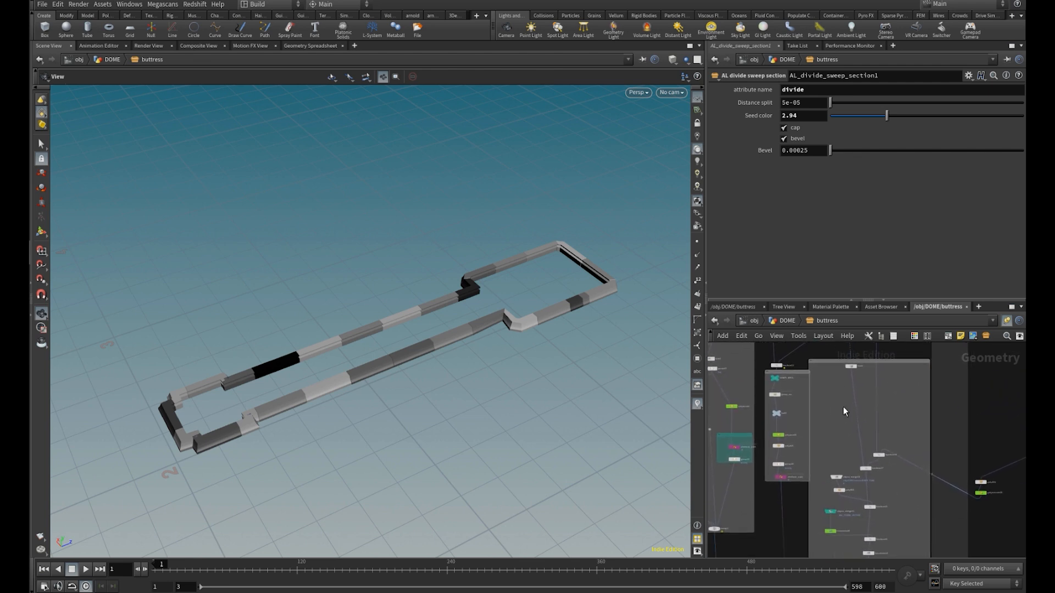
click(880, 452)
scroll(882, 452, up, 3)
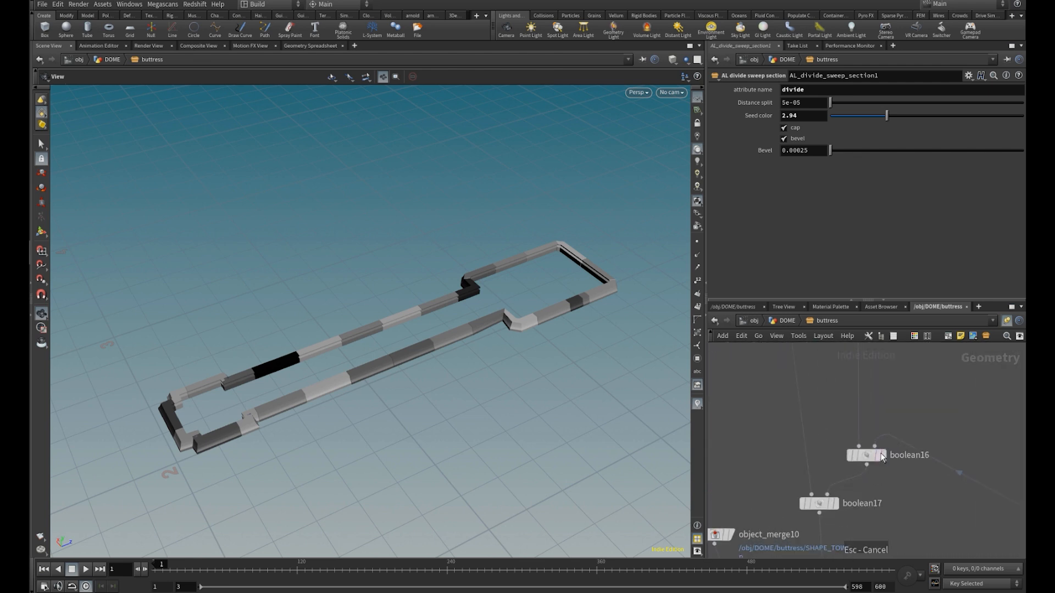
click(886, 436)
middle_drag(292, 416, 391, 352)
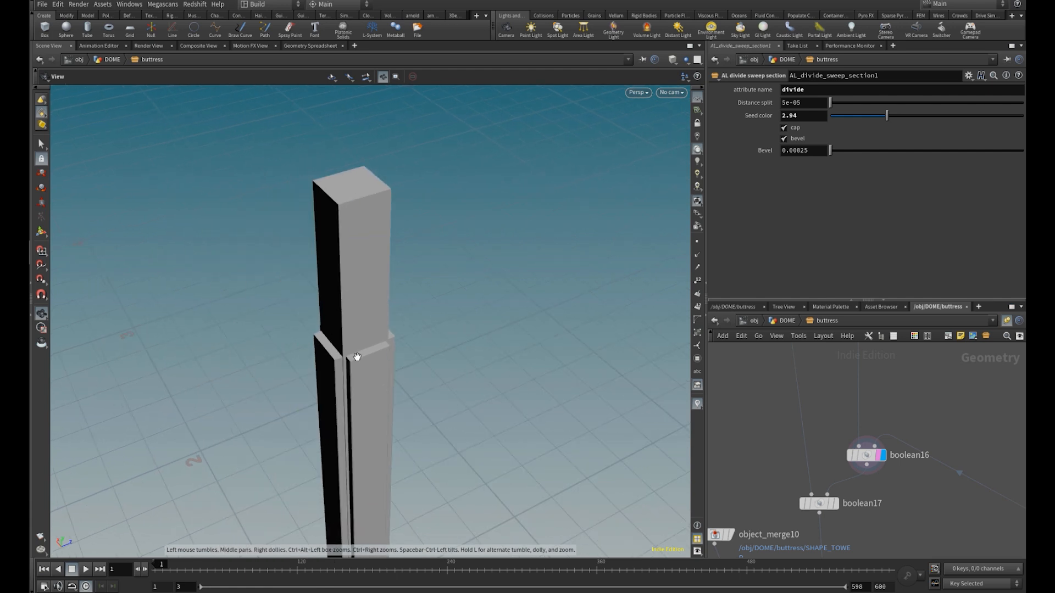
scroll(390, 351, up, 4)
Bypass and re-enable boolean16 in wireframe to compare the column's intersections, and select the node to examine its union settings
click(849, 456)
click(849, 457)
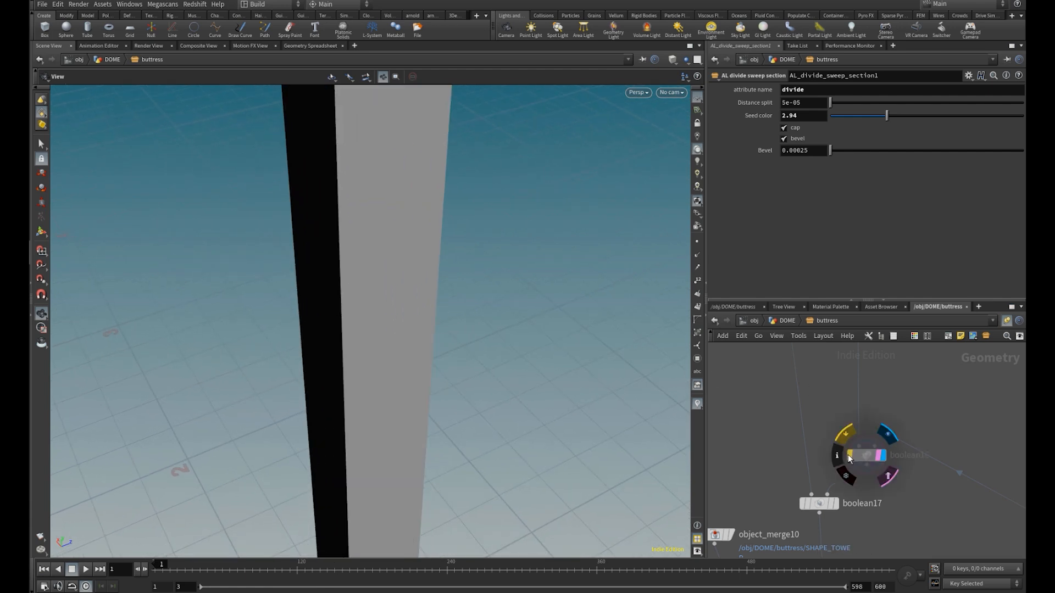
key(w)
drag(460, 394, 485, 388)
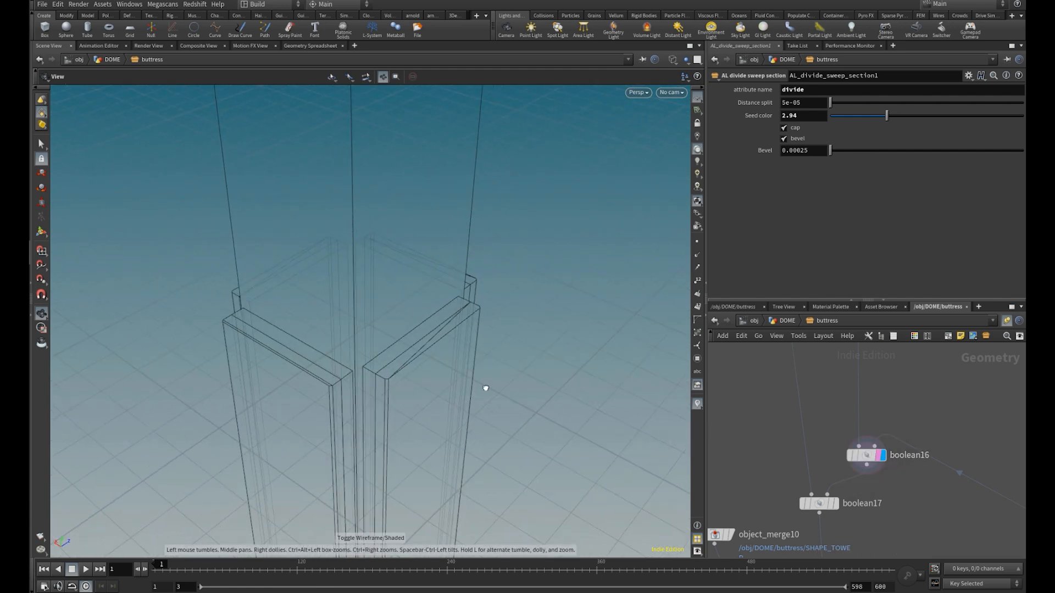
click(858, 455)
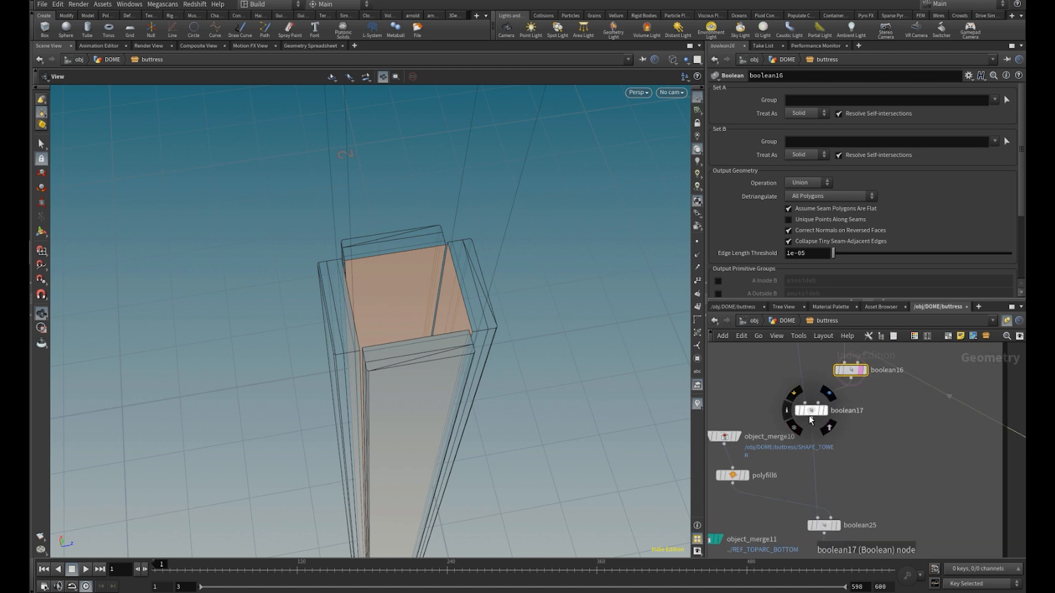
Display and select boolean17, returning to shaded view to inspect the union of the column and the wall
click(829, 413)
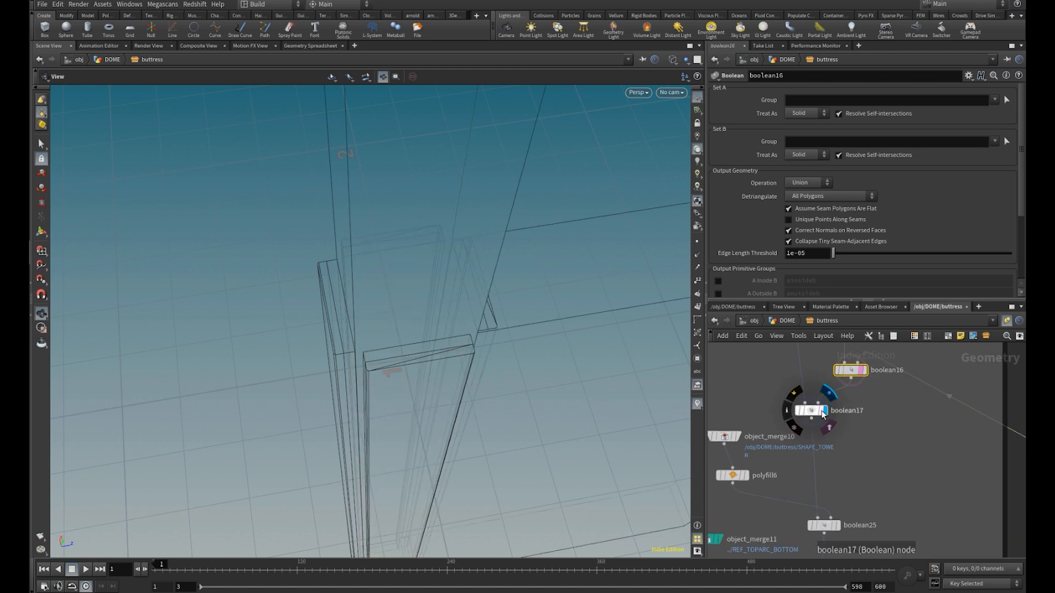
click(823, 414)
scroll(463, 364, up, 5)
key(w)
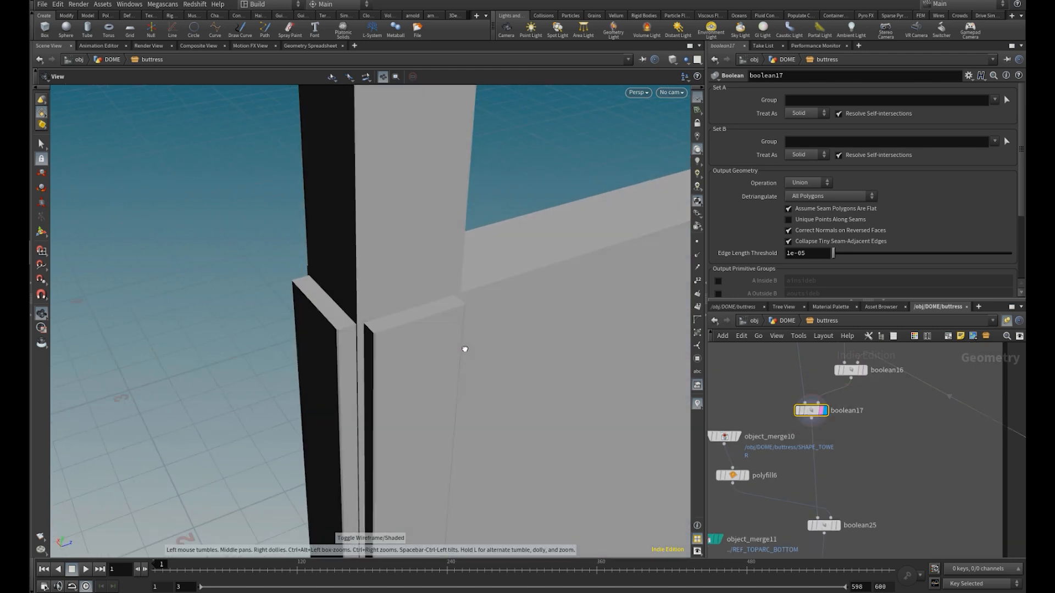
drag(463, 353, 476, 335)
middle_drag(476, 335, 443, 365)
right_drag(443, 365, 361, 364)
middle_drag(545, 391, 479, 393)
mouse_move(479, 393)
mouse_down()
mouse_move(417, 384)
mouse_move(500, 386)
mouse_up()
Toggle the wire-over-shaded display on and off to examine the edges of the united geometry
middle_drag(826, 489, 866, 428)
scroll(866, 454, up, 2)
right_drag(286, 377, 271, 379)
key(shift+w)
drag(270, 379, 304, 396)
key(shift+w)
Display transform24 and toggle its bypass to compare the cutting plane's height against the ghosted columns
scroll(920, 427, down, 1)
middle_drag(908, 502, 929, 398)
click(764, 456)
drag(281, 374, 306, 355)
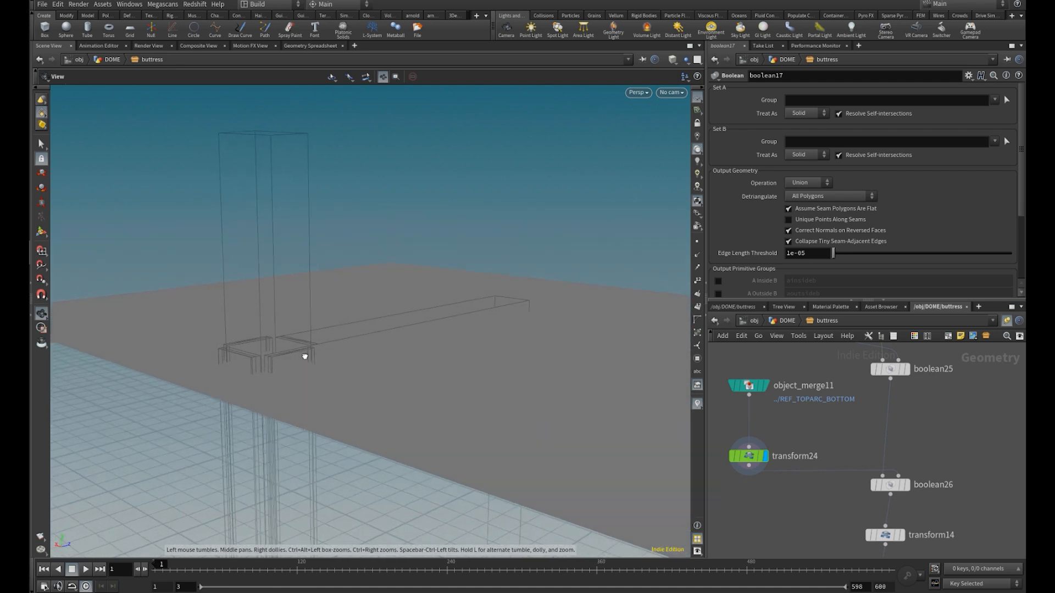
click(732, 456)
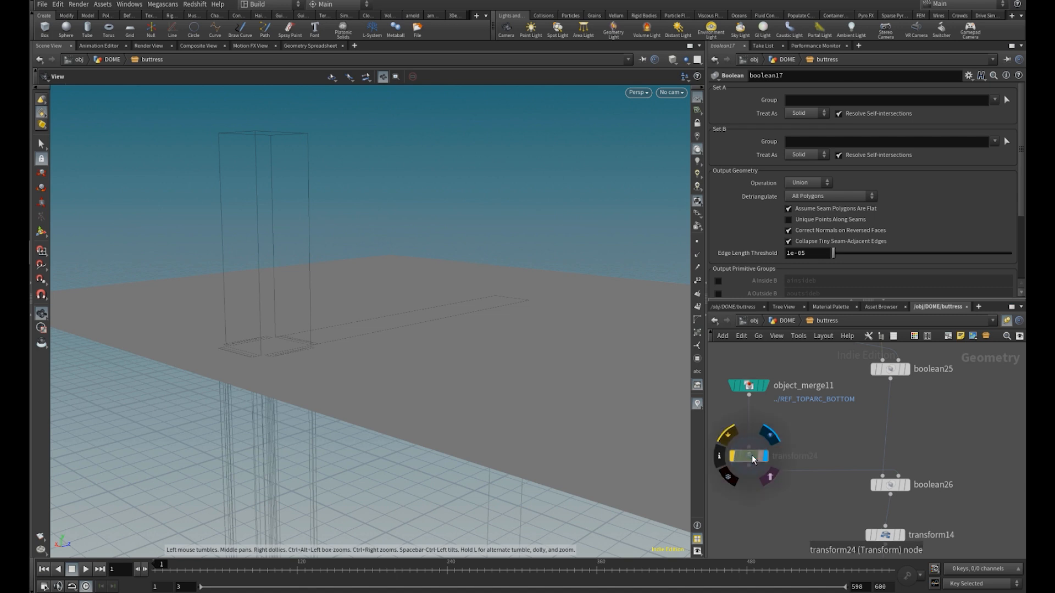
click(732, 457)
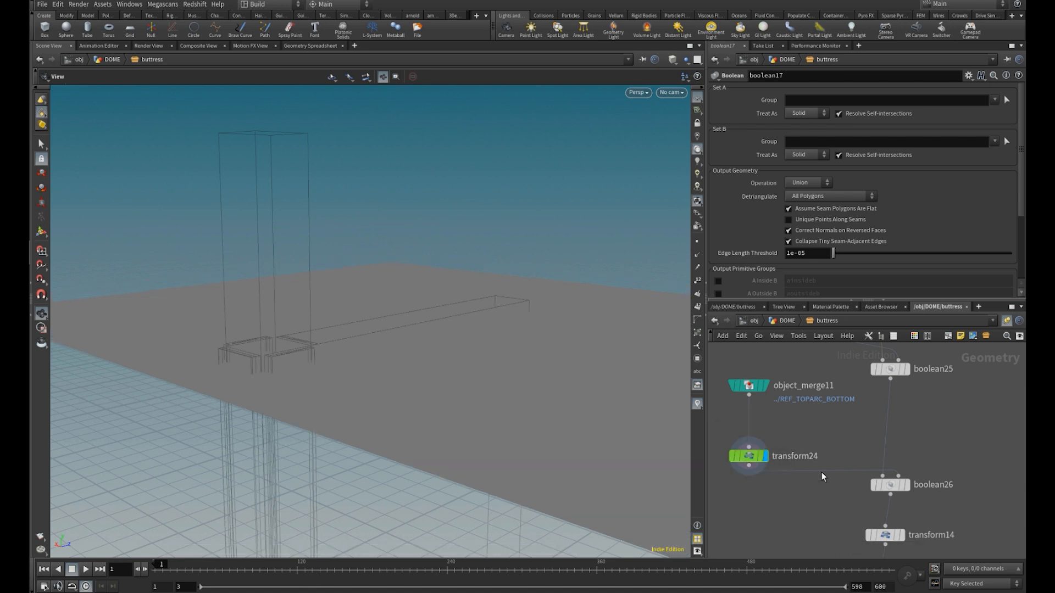
Select boolean26, review its operation choices keeping Seam, and display the resulting outline curve
click(907, 486)
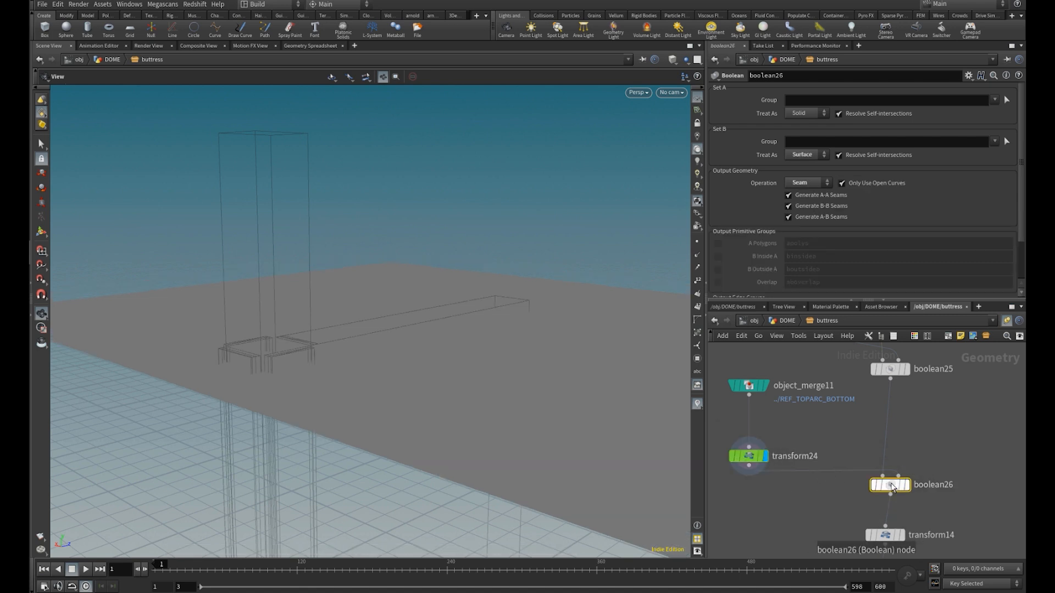
click(814, 182)
click(797, 252)
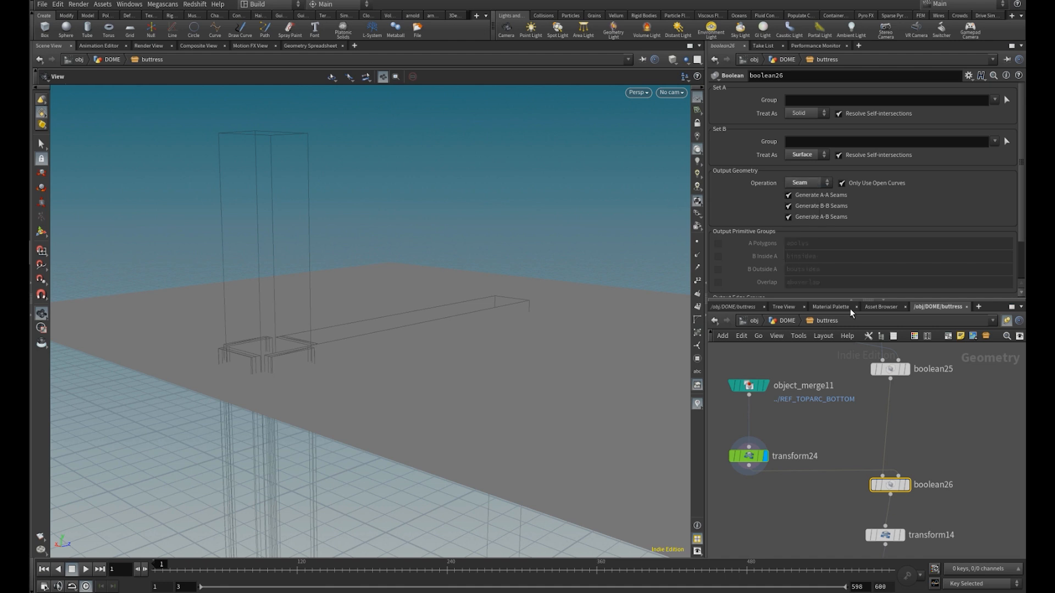
click(904, 485)
drag(511, 353, 480, 395)
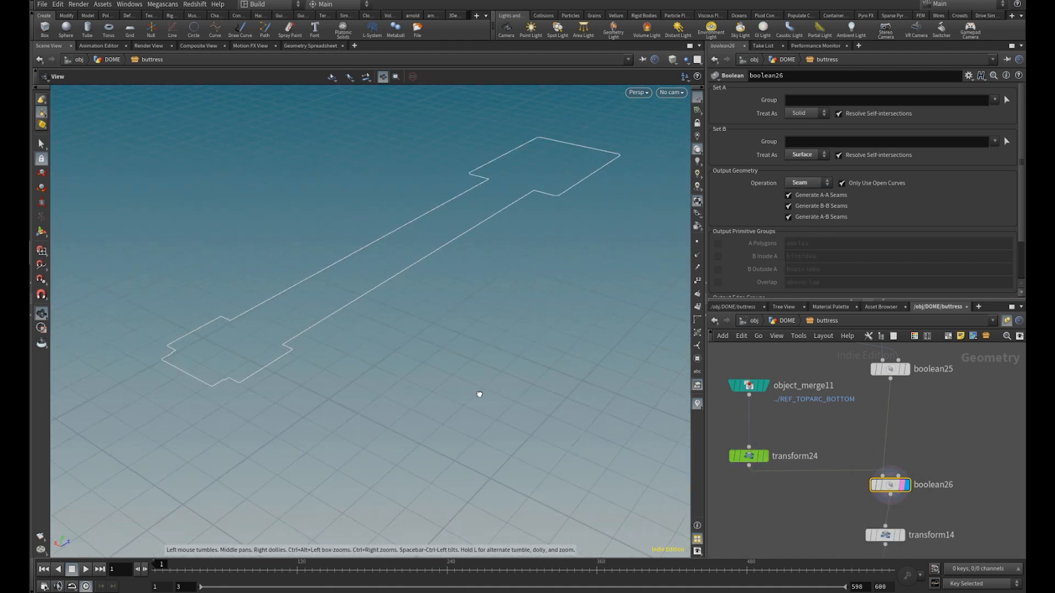
drag(462, 297, 472, 321)
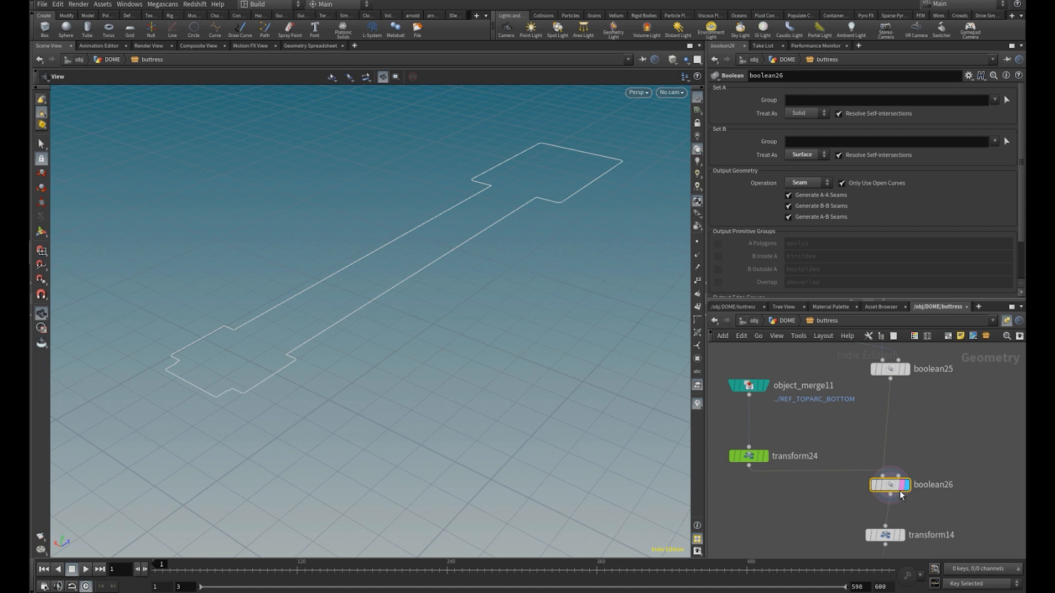
Display transform14 and compare the moved outline with the ghosted boolean26 curve
middle_drag(917, 523, 889, 386)
click(874, 398)
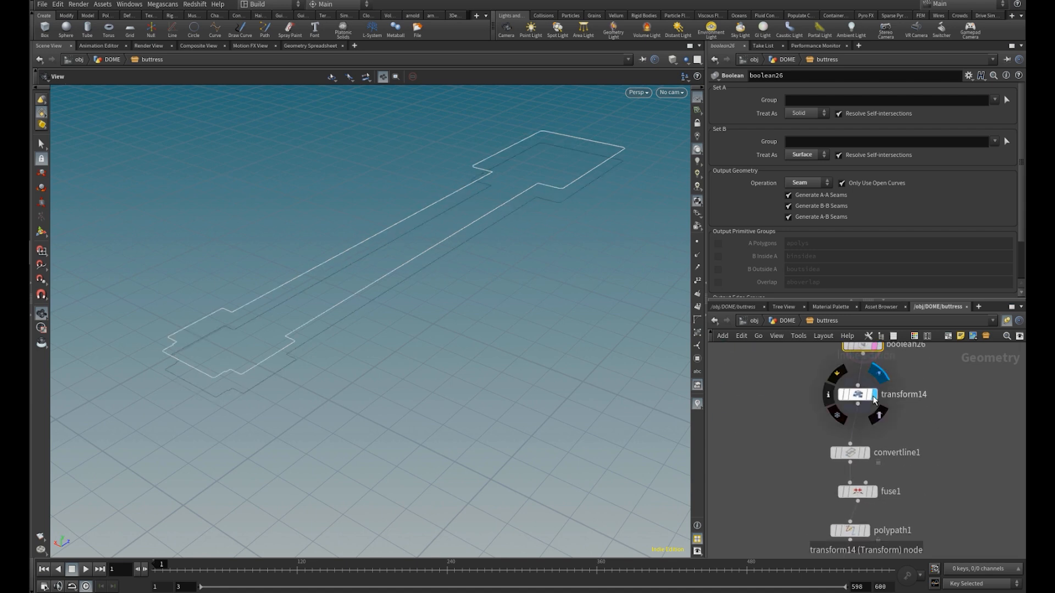
drag(420, 390, 372, 362)
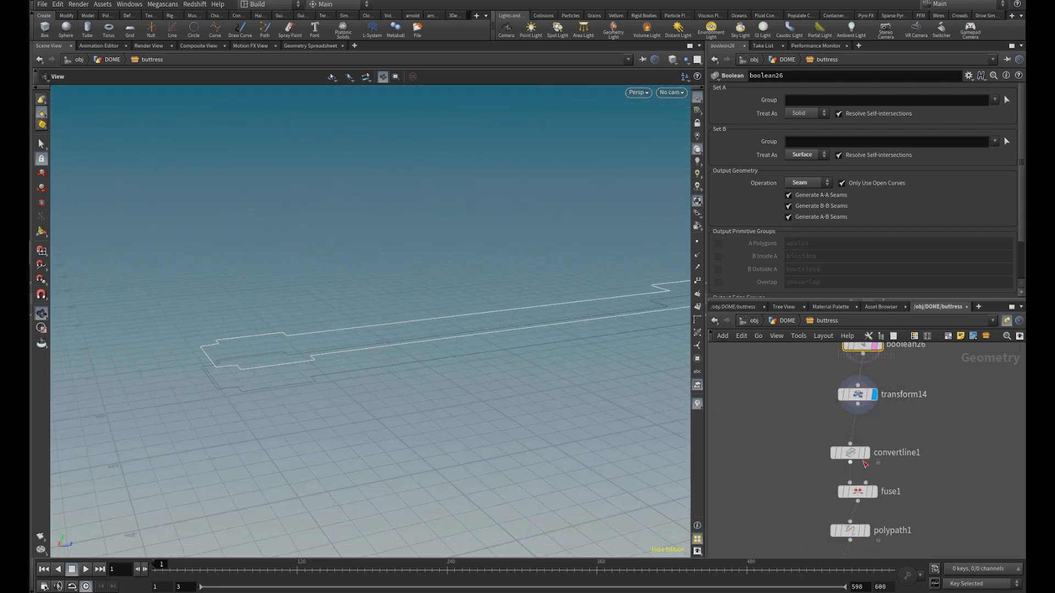
Display and select convertline1, and use primitive numbers and its bypass to examine the outline's separate line segments
click(868, 455)
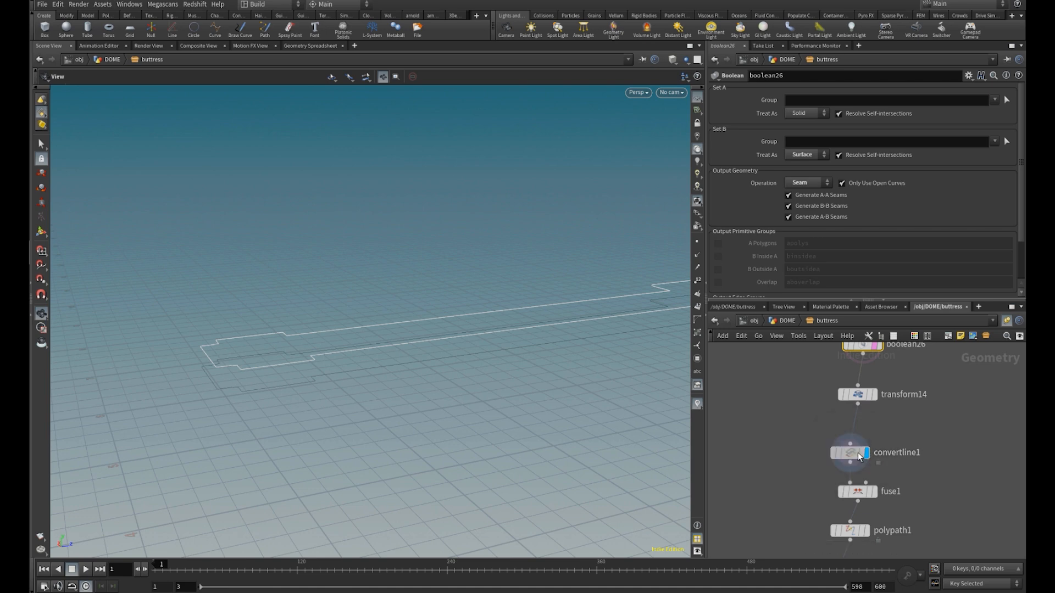
click(852, 453)
drag(567, 333, 443, 391)
mouse_move(846, 454)
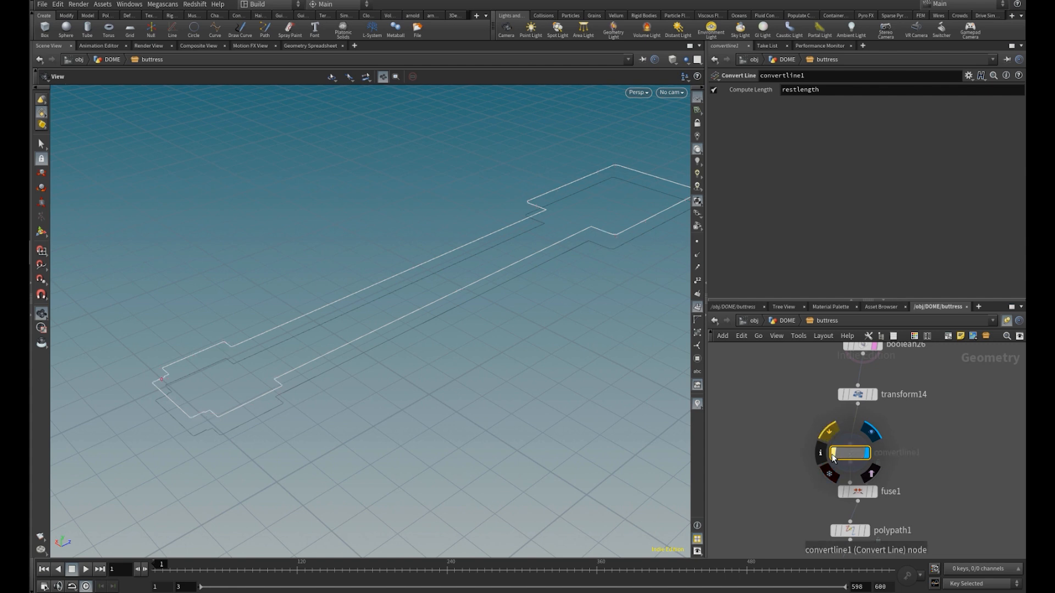
scroll(169, 329, up, 3)
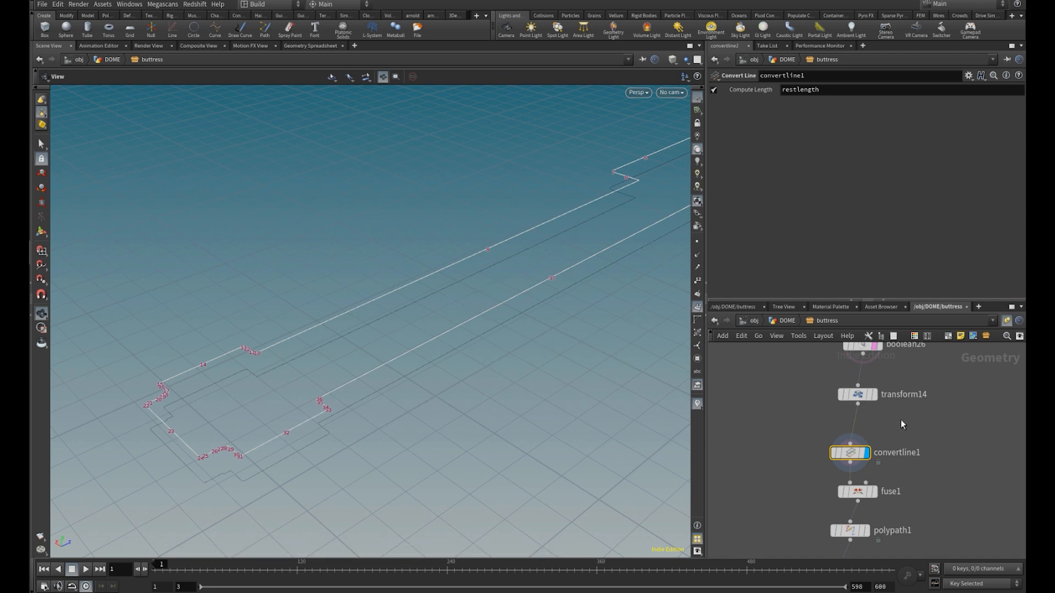
middle_drag(909, 492, 904, 450)
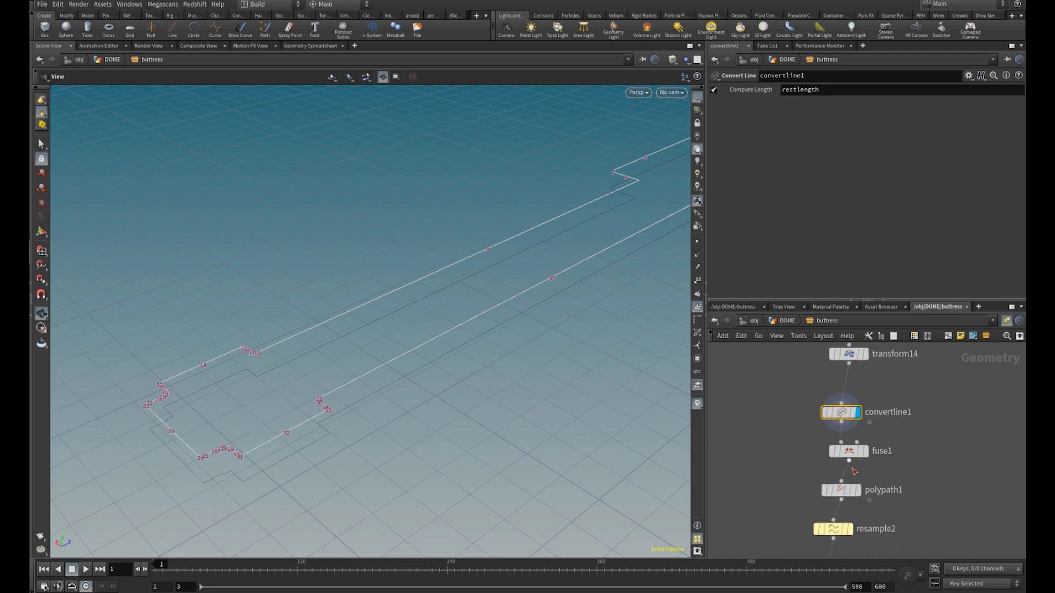
Display and select polypath1, framing the whole joined outline for inspection
scroll(854, 471, up, 2)
click(855, 497)
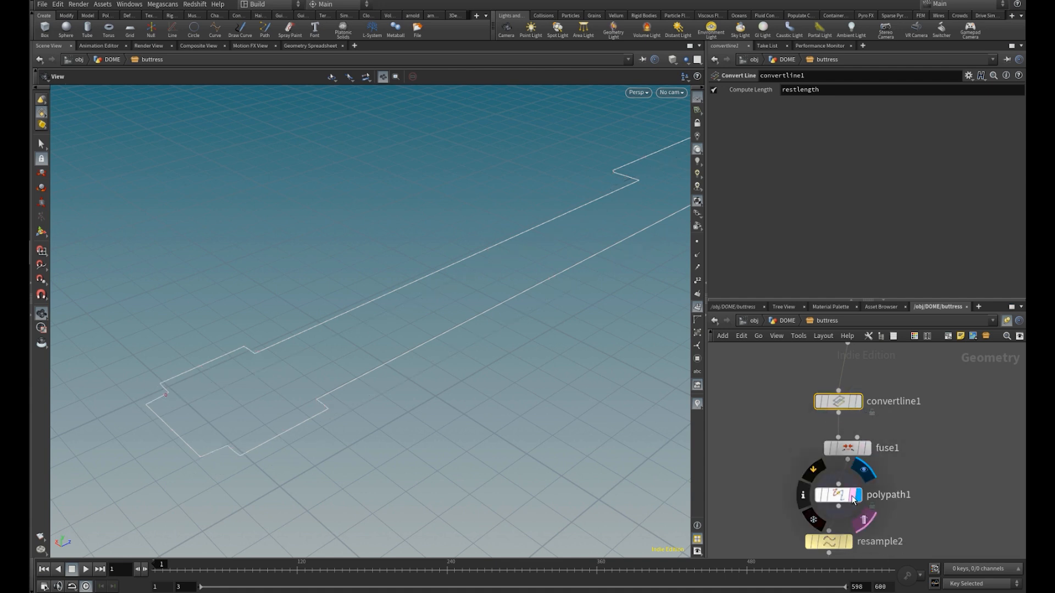
click(855, 498)
key(h)
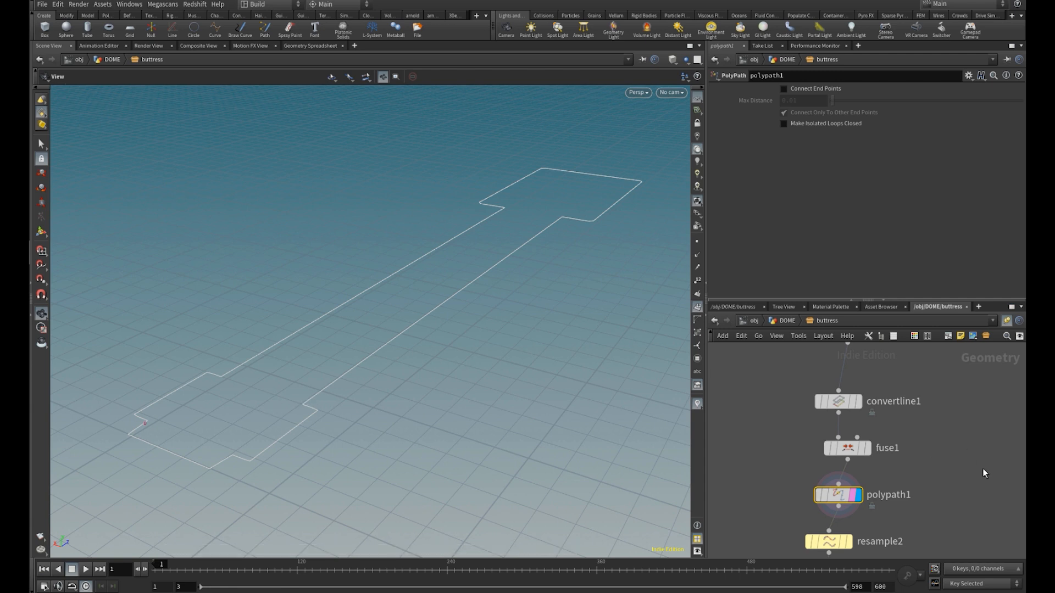
Select convertline1 and fuse1 together and toggle their bypass to compare how polypath1 joins the outline with and without them
mouse_move(921, 503)
middle_down()
mouse_move(932, 488)
mouse_move(912, 487)
middle_up()
middle_drag(925, 443, 912, 506)
scroll(910, 505, down, 1)
drag(904, 517, 833, 453)
mouse_move(836, 471)
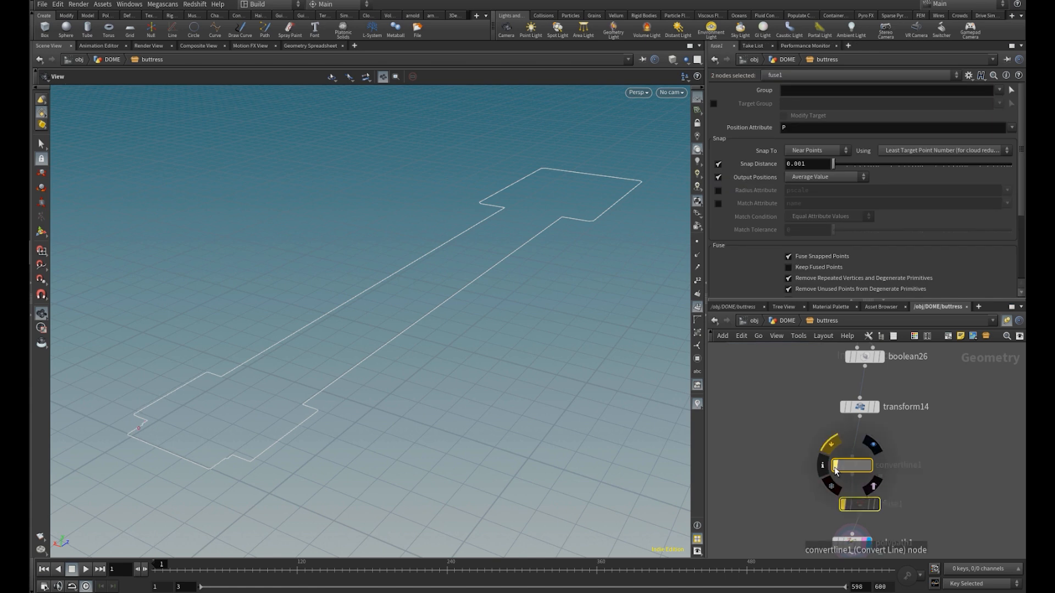
right_drag(190, 438, 373, 477)
drag(243, 461, 367, 438)
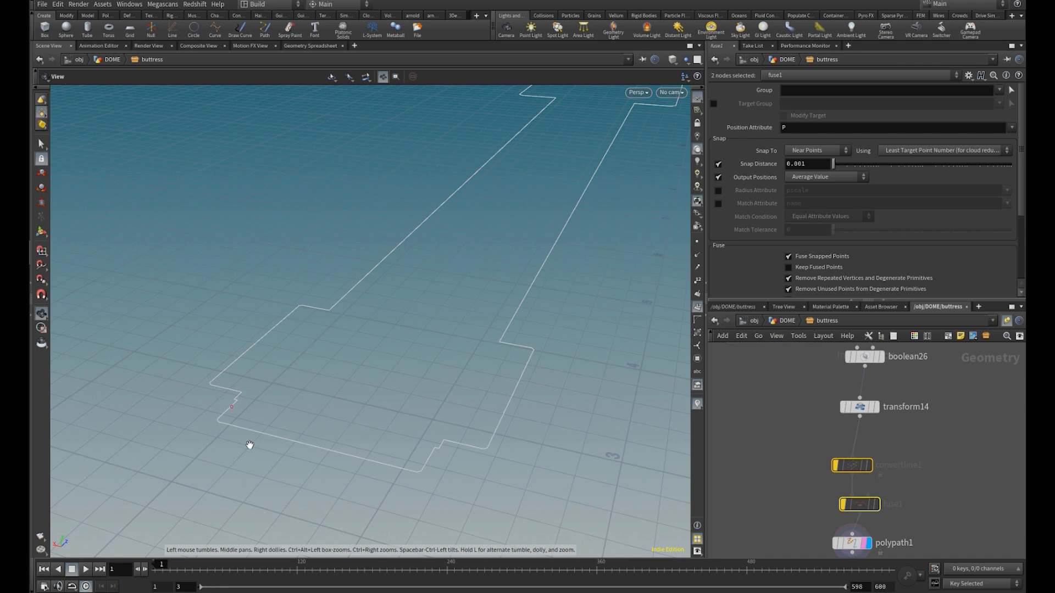
mouse_move(836, 466)
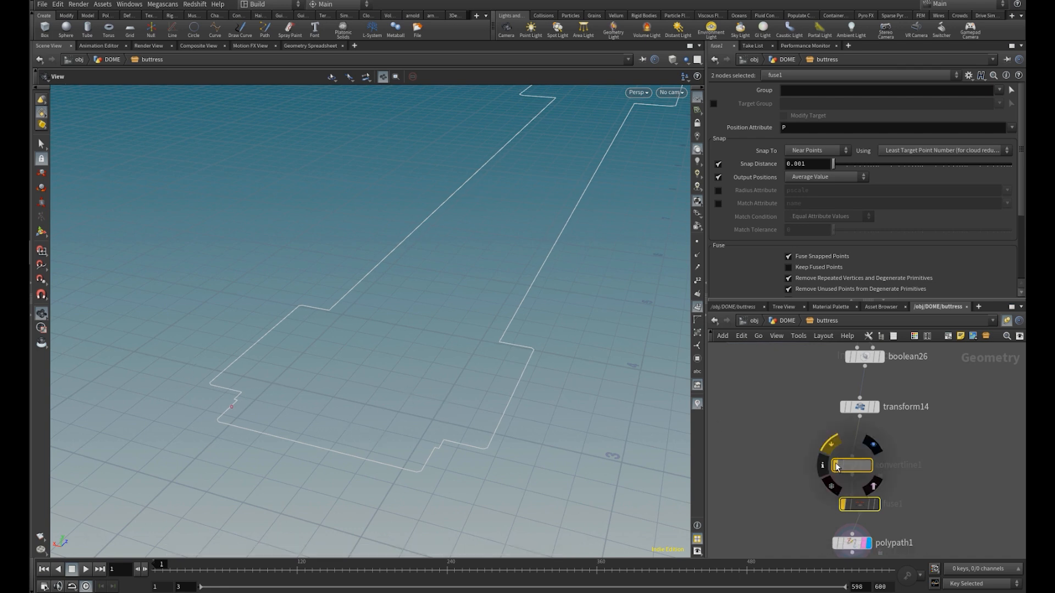
click(836, 466)
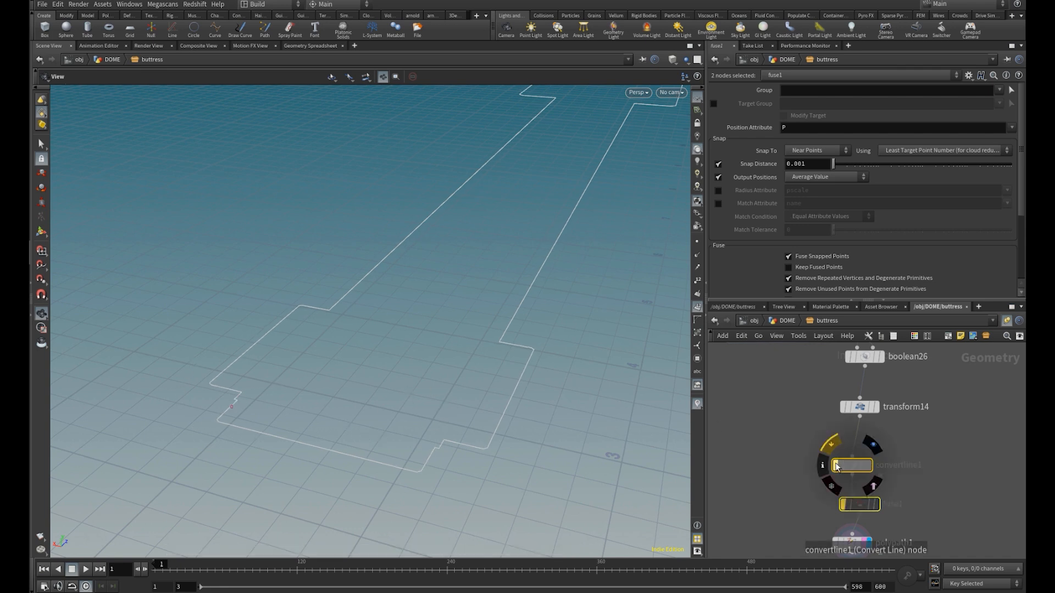
click(836, 466)
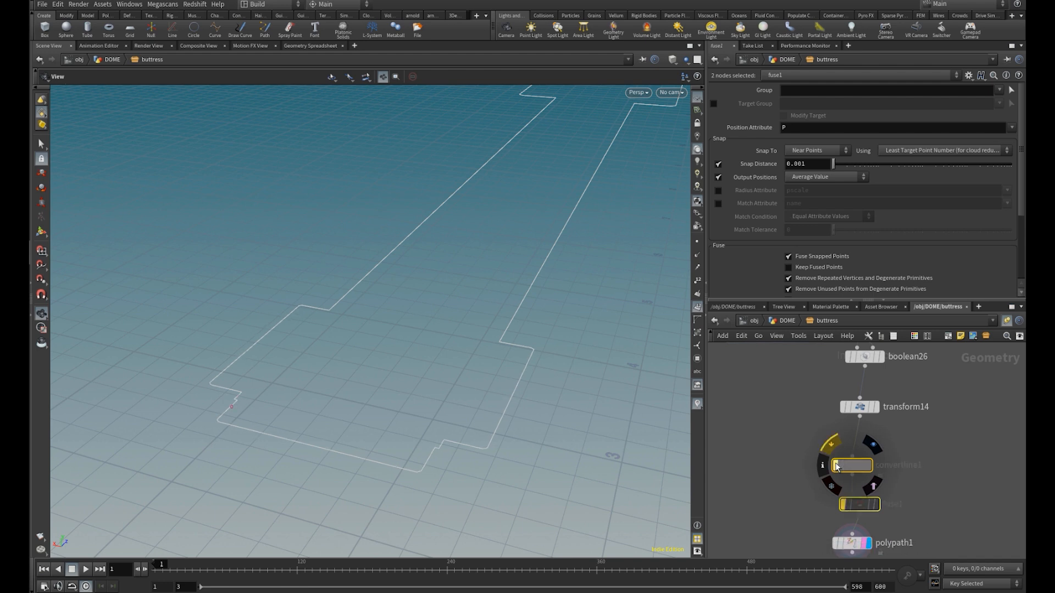
drag(550, 309, 462, 385)
Display and select resample2, and show point numbers to examine how the outline is subdivided
middle_drag(916, 487, 924, 357)
scroll(883, 466, up, 3)
click(864, 451)
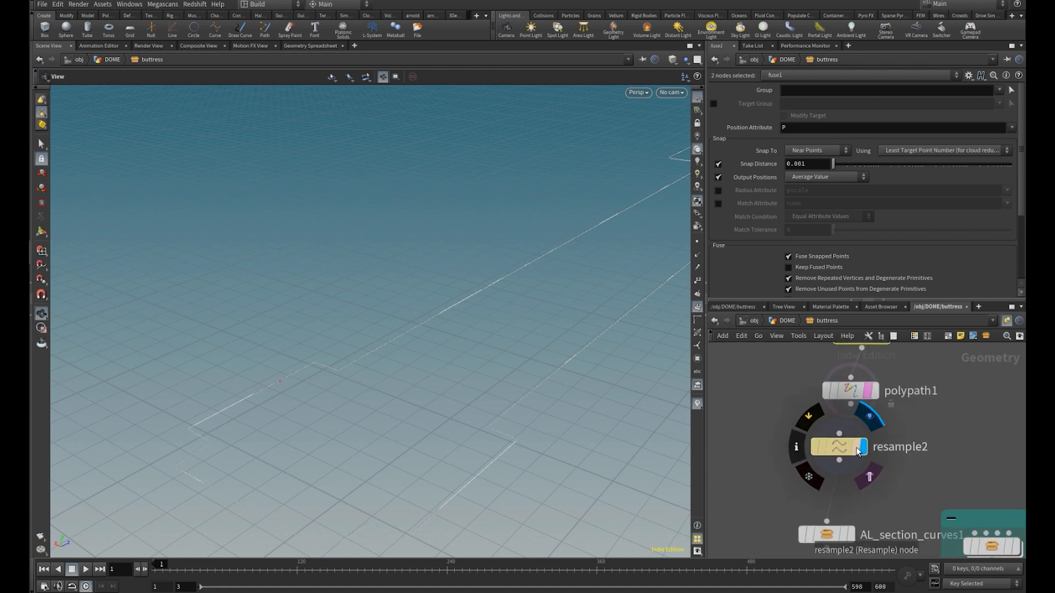
right_click(844, 450)
key(Escape)
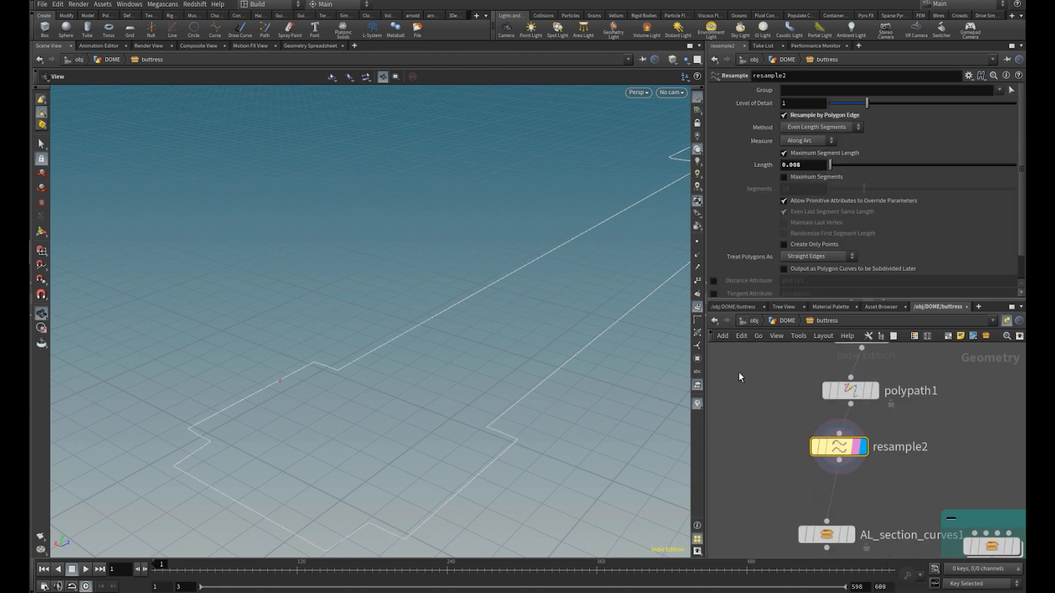
click(697, 283)
middle_drag(483, 372, 464, 351)
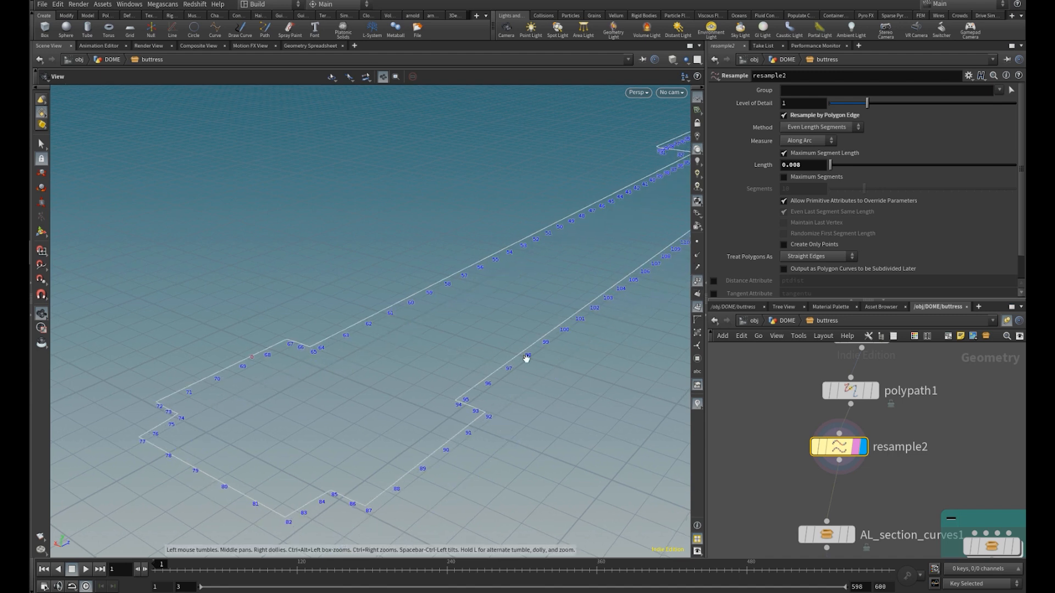
Switch resample2's Resample by Polygon Edge off and back on to compare how the outline's corners are preserved
click(823, 116)
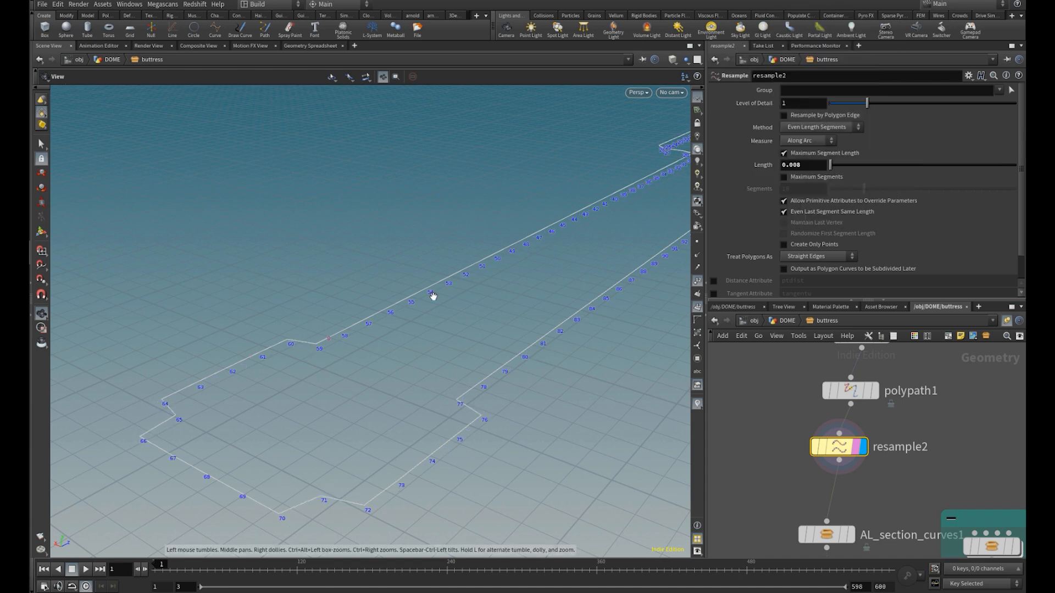
click(824, 115)
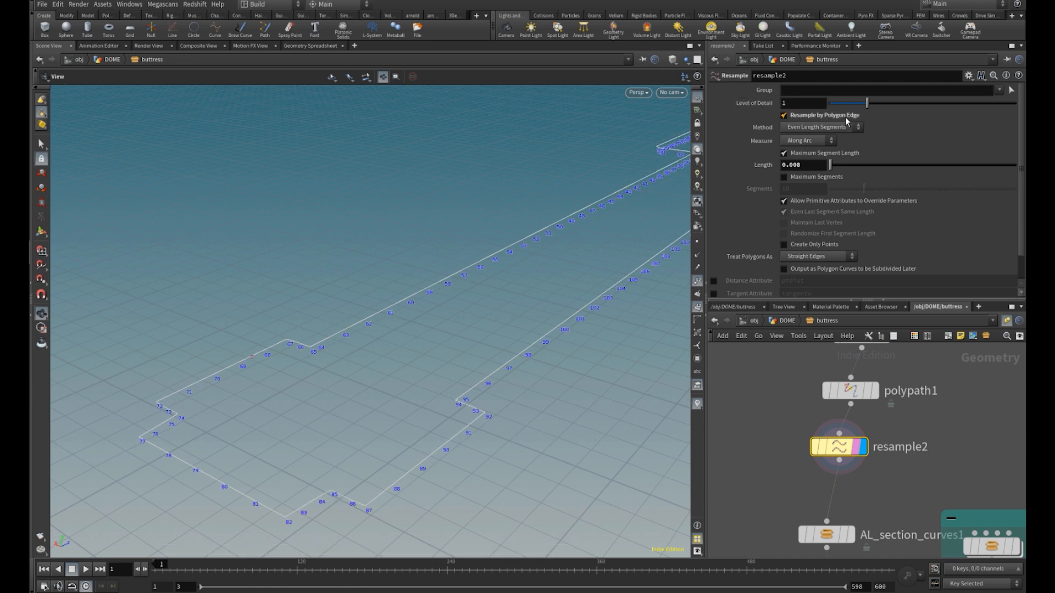
click(846, 118)
click(830, 164)
Display and select AL_section_curves1 and set its select value to 5.58 to vary the curve's section breaks
middle_drag(878, 479, 871, 402)
click(826, 461)
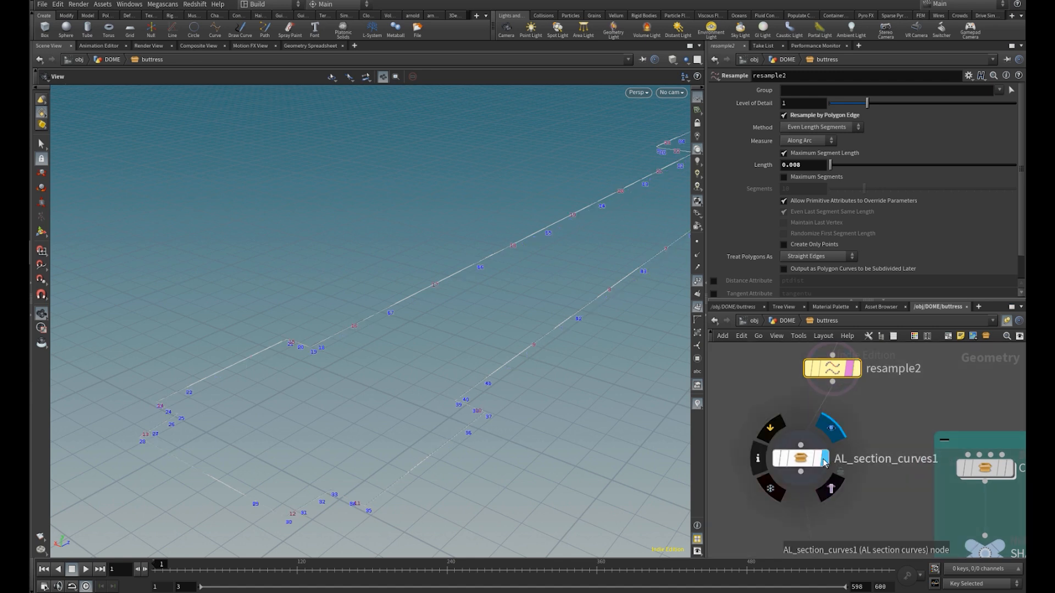
click(812, 465)
mouse_move(811, 463)
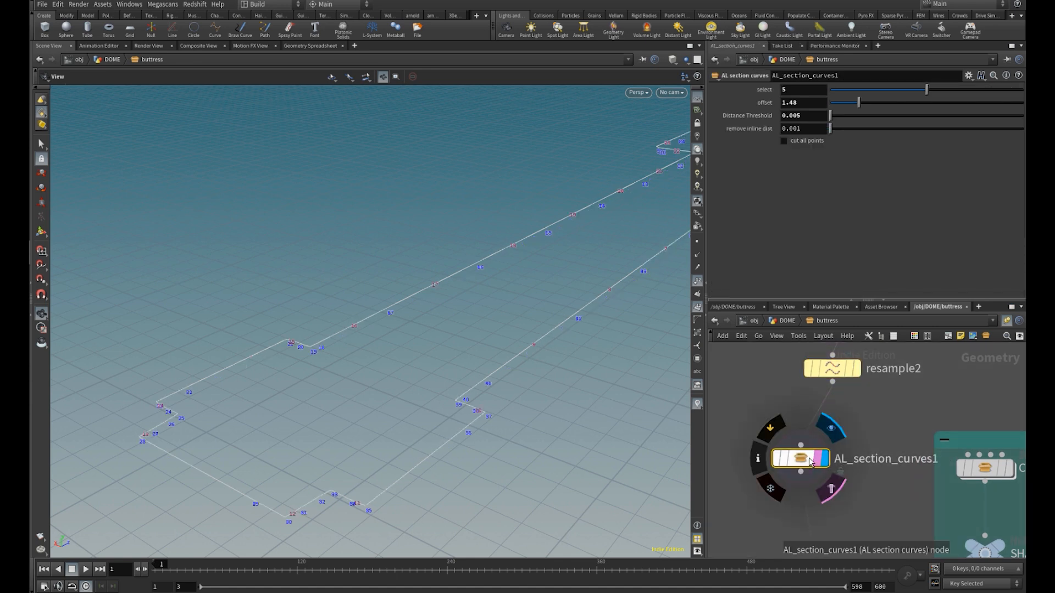
drag(471, 370, 404, 406)
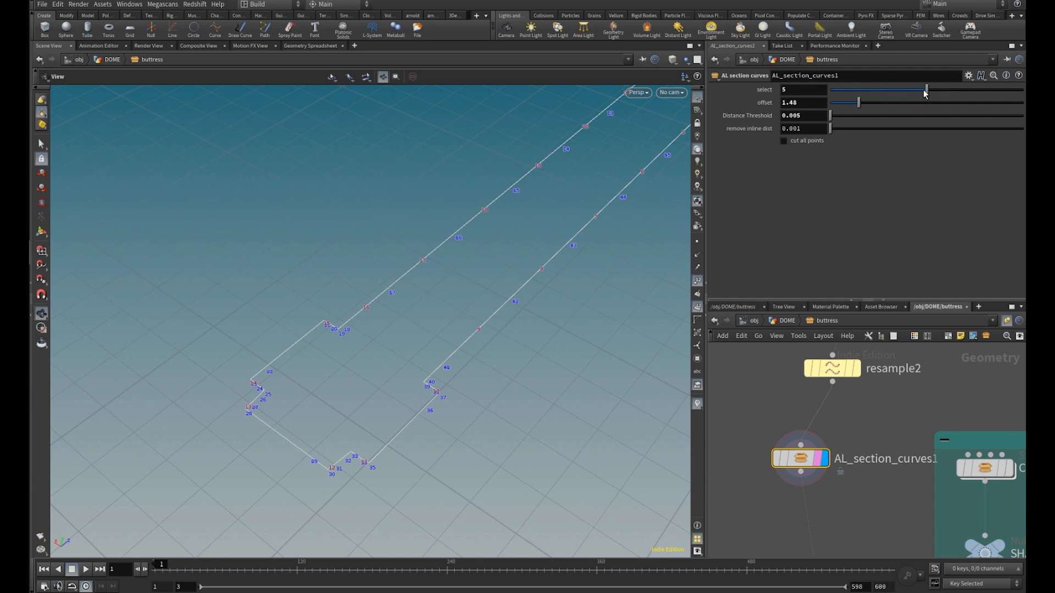
mouse_move(884, 99)
mouse_down()
mouse_move(851, 109)
mouse_move(900, 108)
mouse_up()
drag(925, 100, 945, 98)
Allow editing of AL_section_curves1's contents and enter its internal network
right_click(803, 458)
click(846, 563)
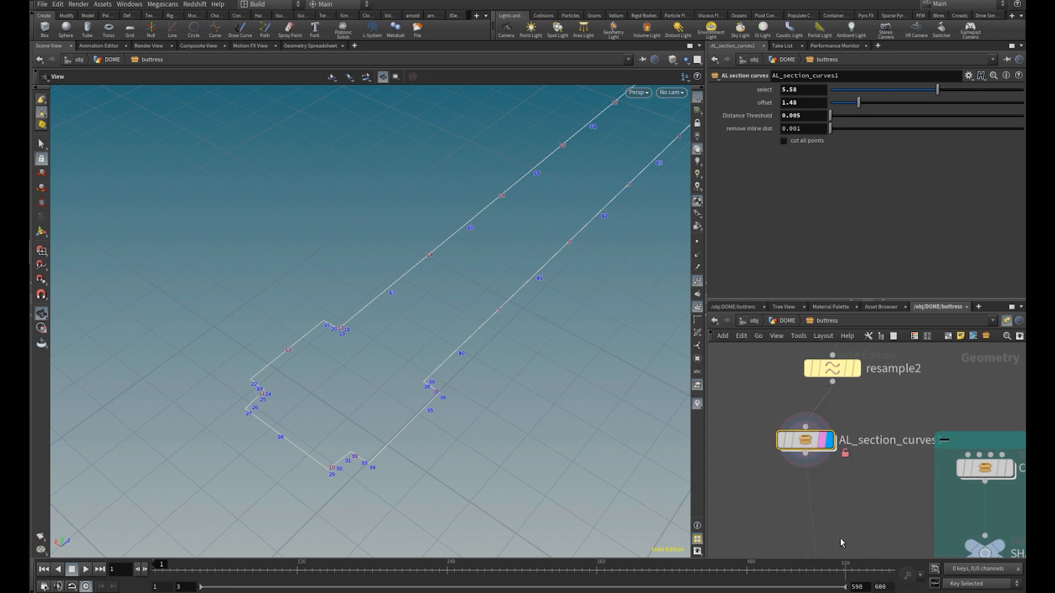
double_click(807, 439)
scroll(860, 424, up, 10)
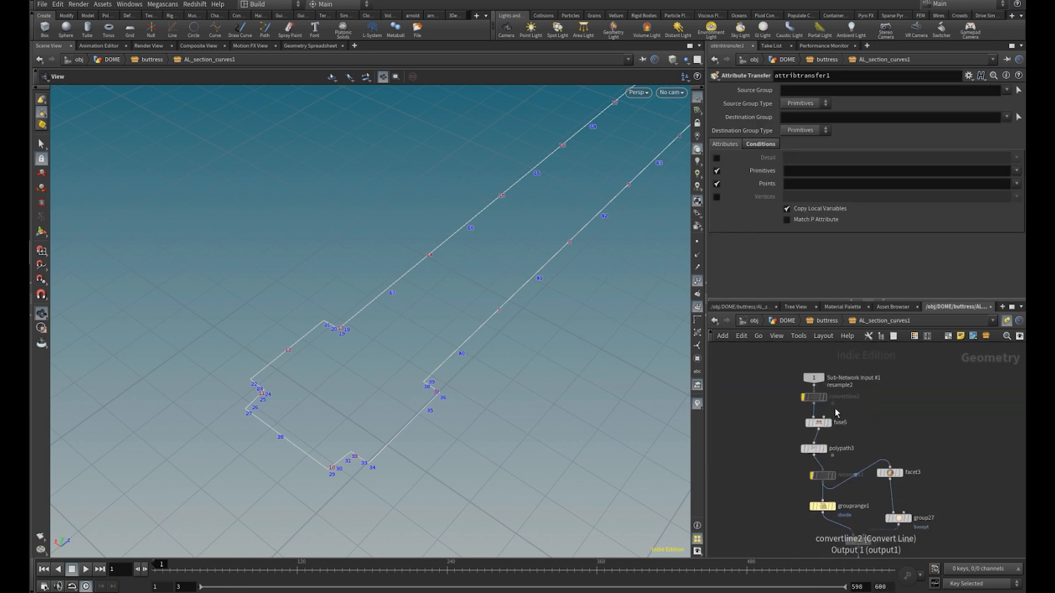
Display and select fuse5, and display polypath3 to compare the first cleanup stages of the incoming curve
click(824, 408)
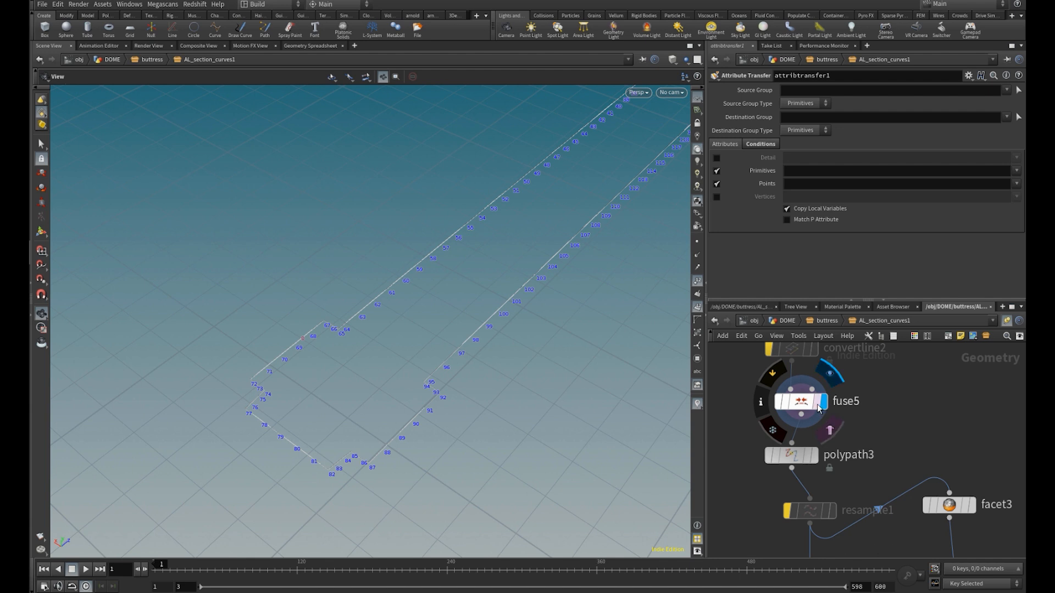
click(812, 408)
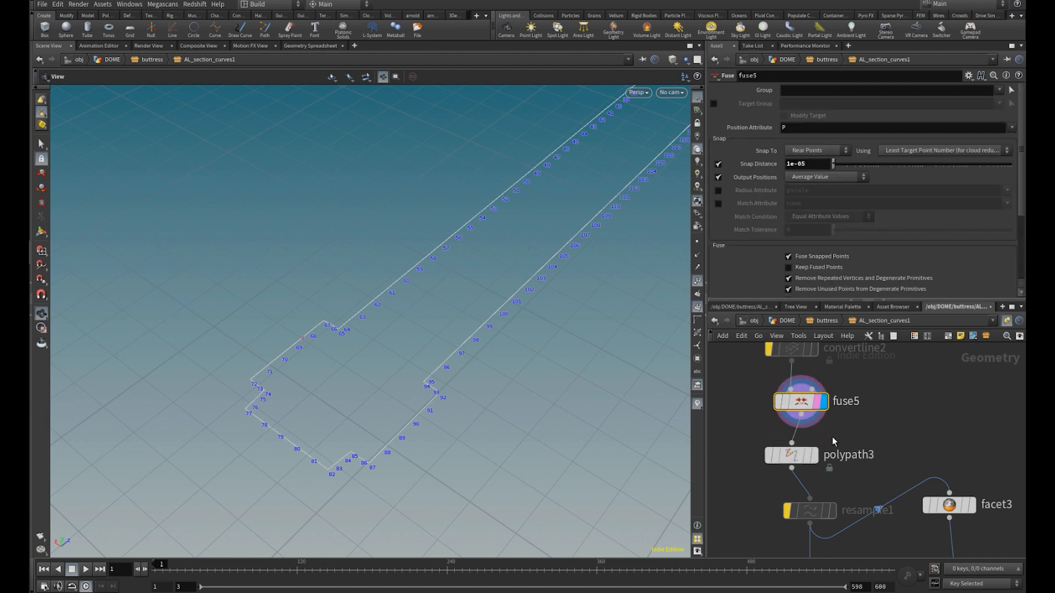
middle_drag(832, 436, 835, 388)
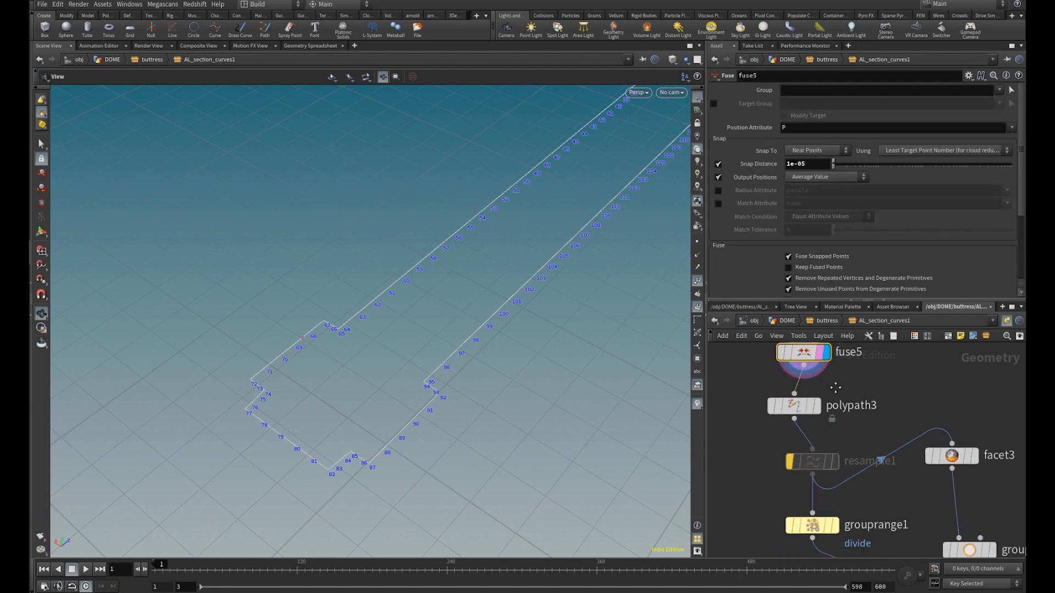
scroll(829, 409, up, 2)
mouse_move(817, 414)
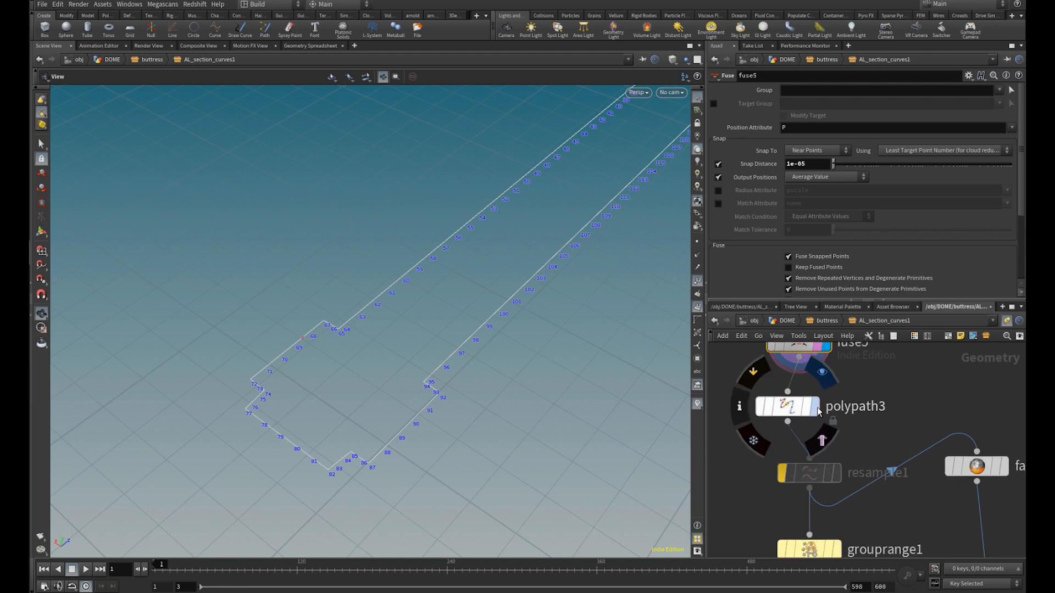
click(821, 439)
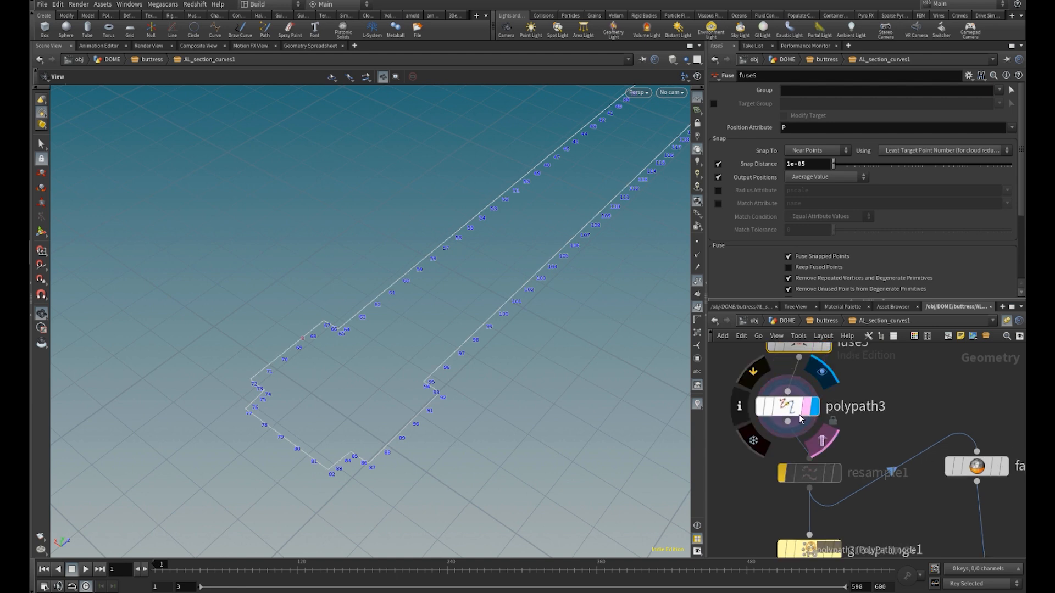
Display and select grouprange1 to examine the divide point group and its linked select and offset expressions
middle_drag(865, 485, 829, 401)
click(799, 430)
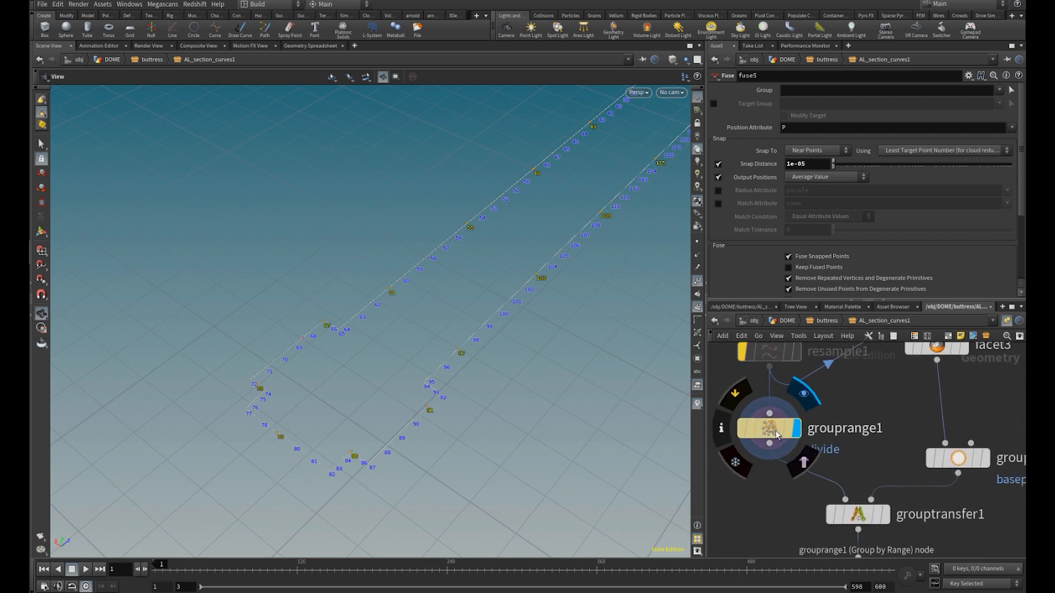
click(778, 433)
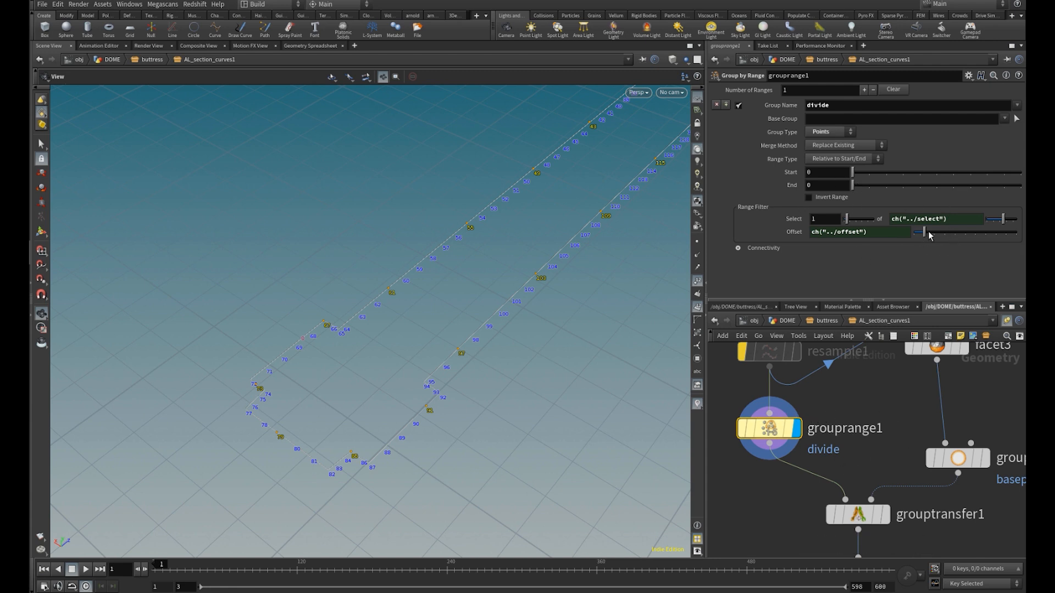
Display and select facet3, and toggle Remove Inline Points off and on to compare the outline's remaining points
scroll(865, 434, down, 2)
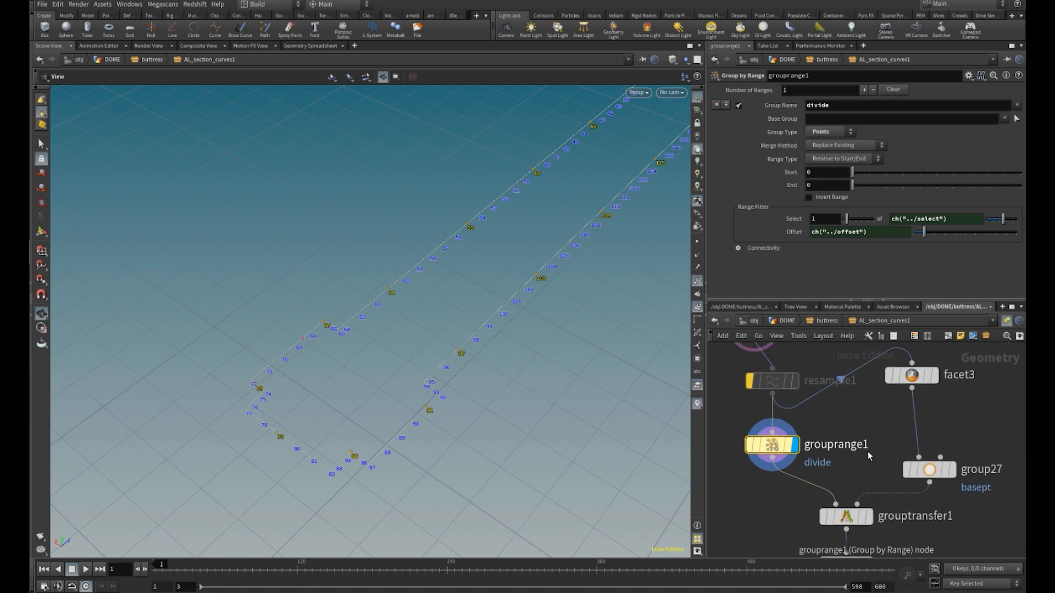
click(934, 375)
drag(912, 389, 931, 402)
middle_drag(890, 437, 871, 432)
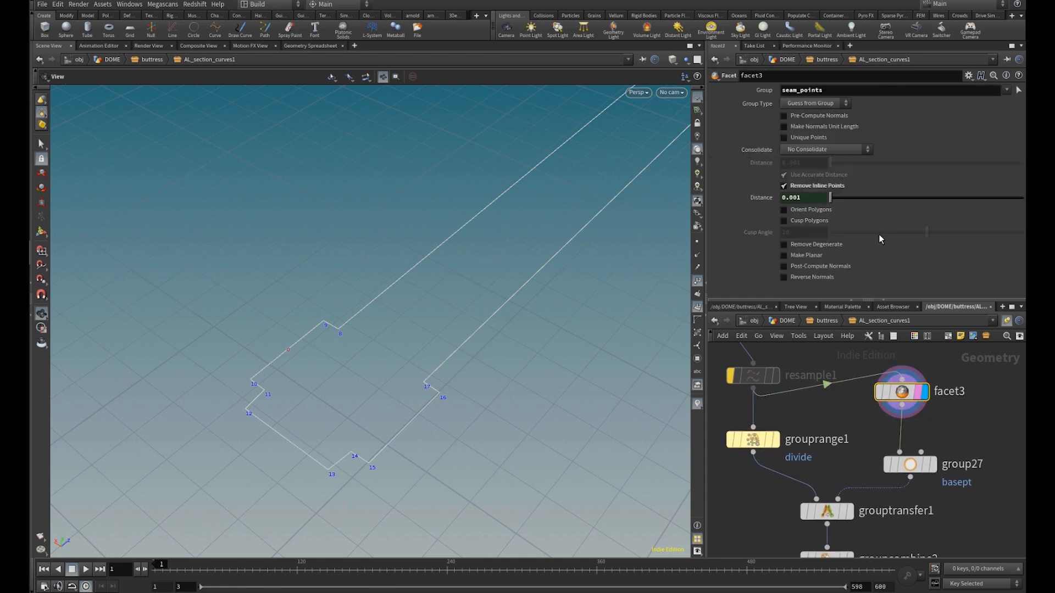
click(808, 189)
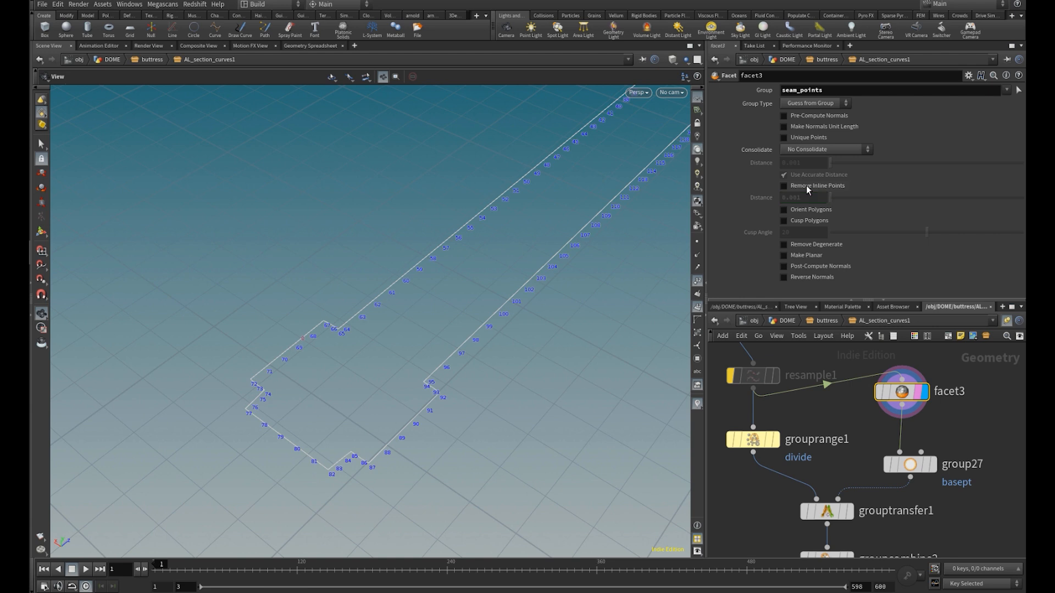
click(807, 189)
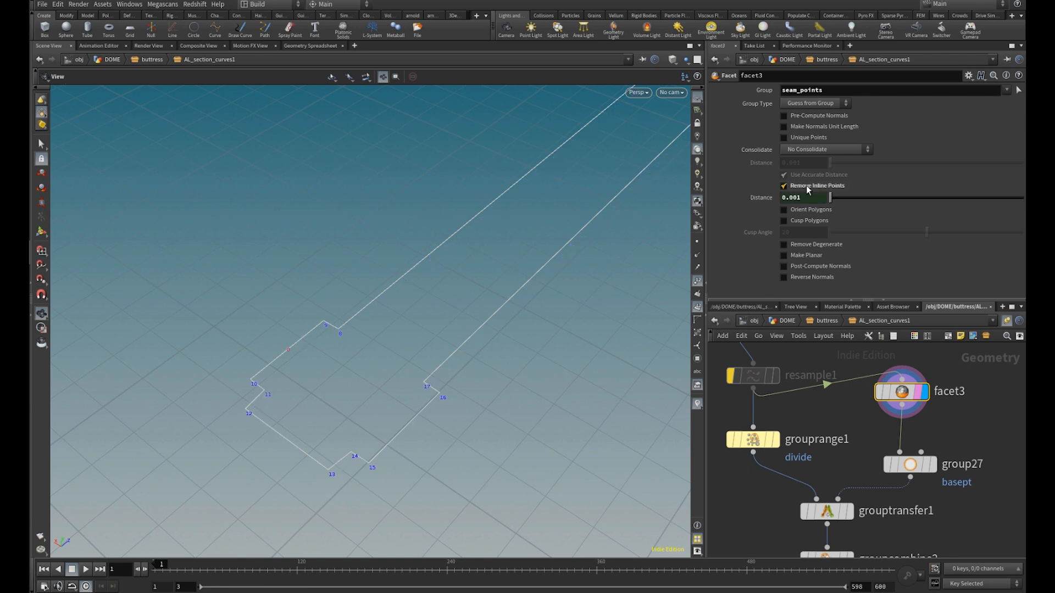
Display and select group27 to examine the basept group on the outline's corner points
middle_drag(906, 432, 894, 413)
scroll(913, 432, up, 2)
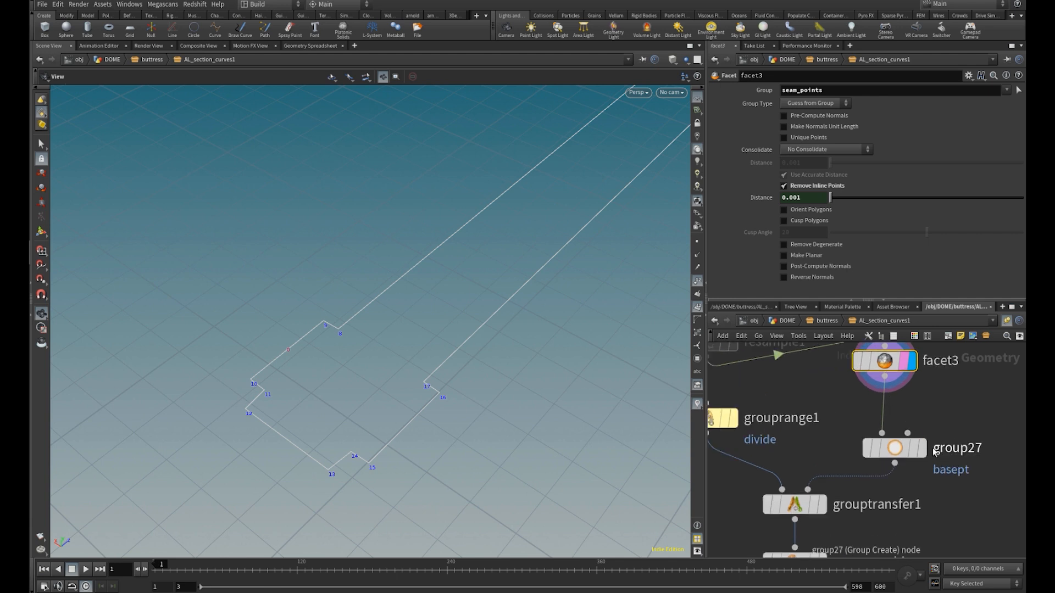
mouse_move(926, 452)
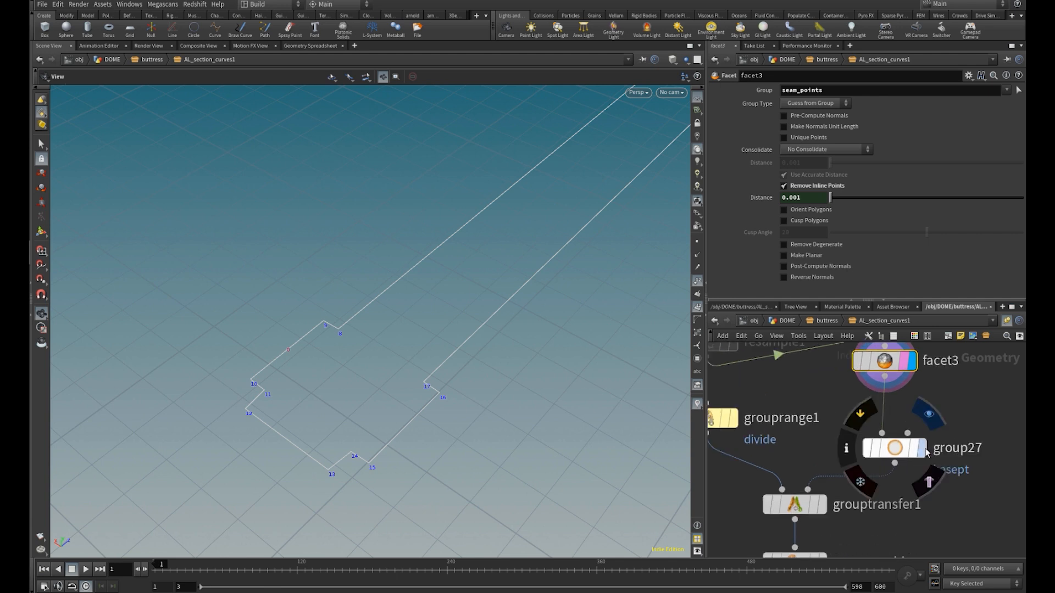
click(926, 450)
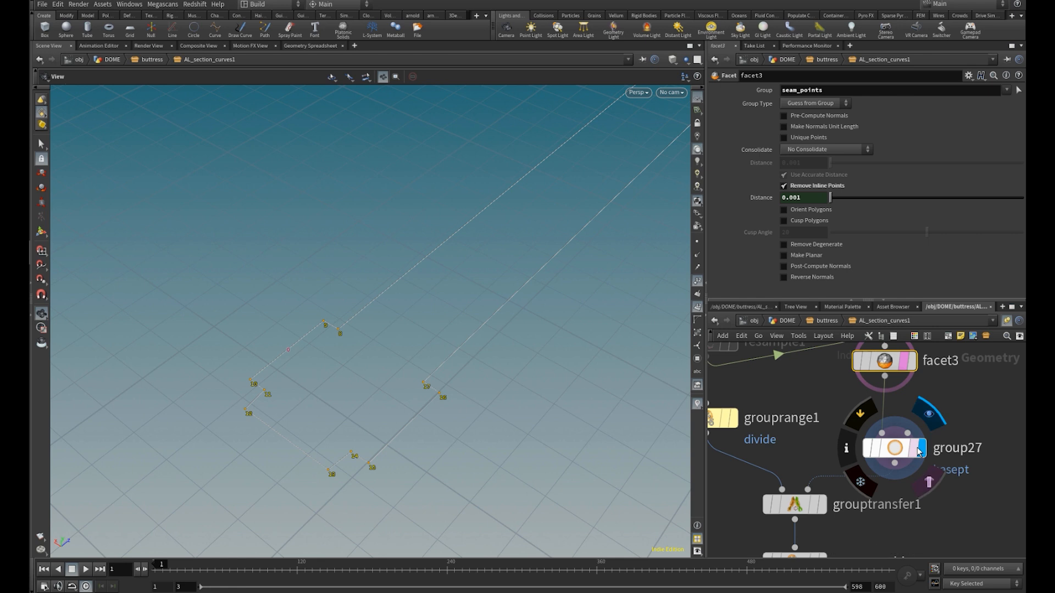
click(894, 448)
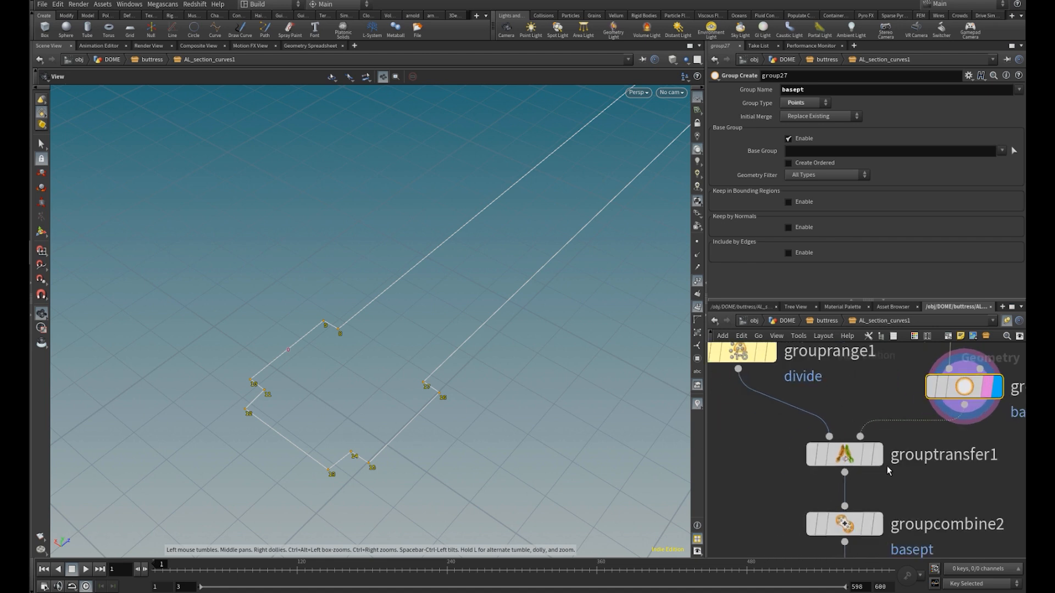
Display and select grouptransfer1 followed by groupcombine2 to examine how basept is transferred and combined with the divide group
click(877, 456)
click(847, 461)
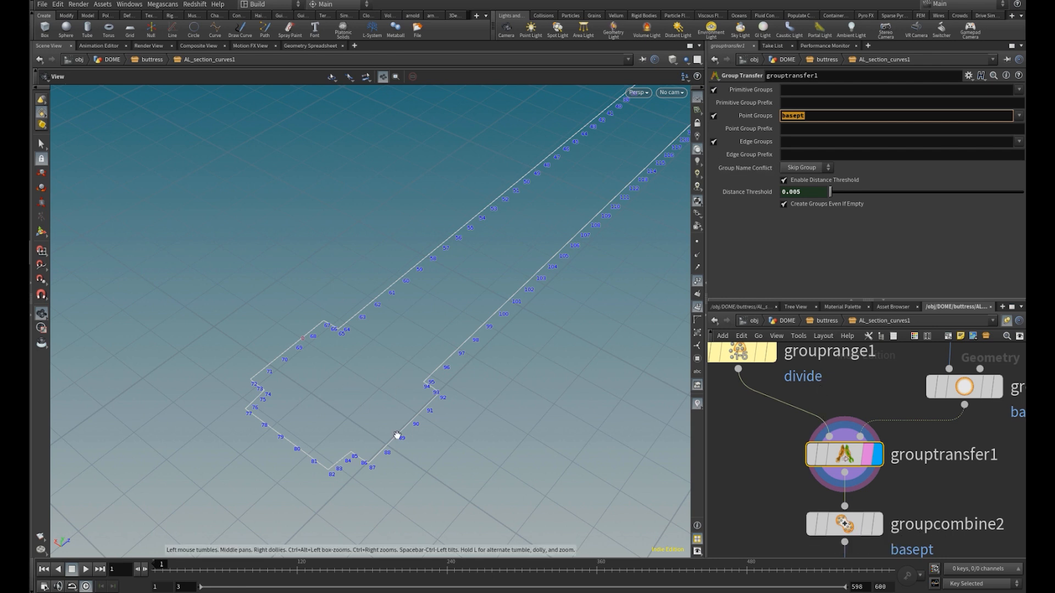
middle_drag(923, 508, 896, 424)
click(851, 441)
click(829, 443)
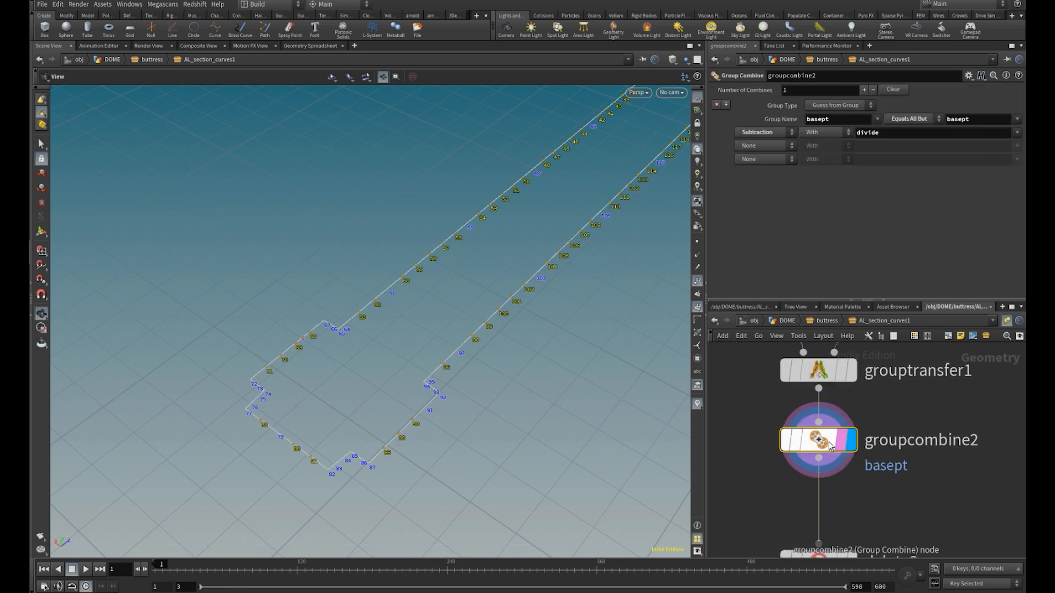
Display and select delete2 to examine how the basept group points are removed from the outline
key(Return)
mouse_move(783, 444)
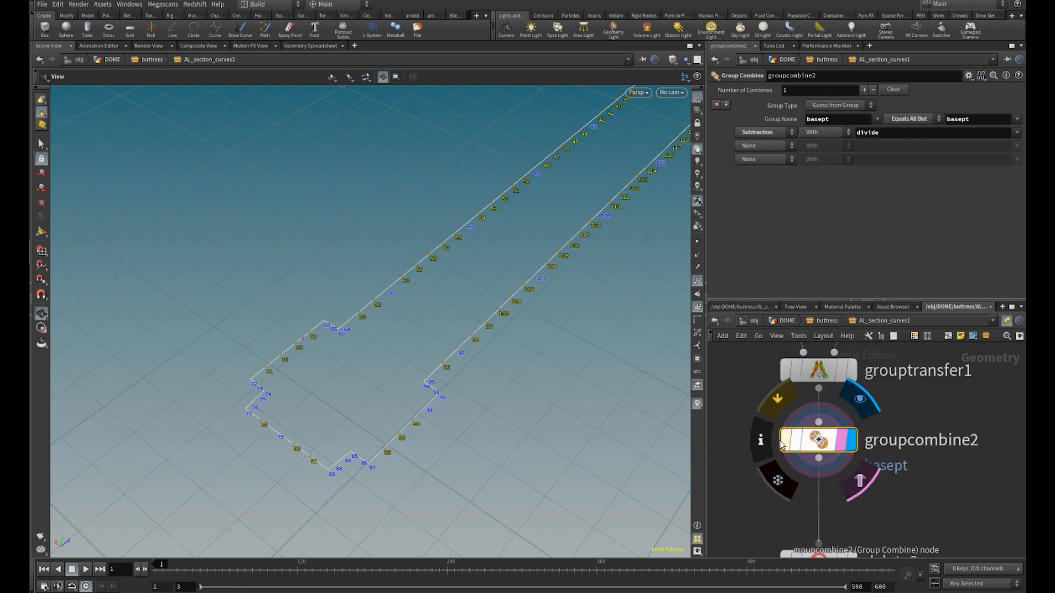
scroll(489, 386, down, 4)
middle_drag(883, 485, 859, 398)
click(828, 477)
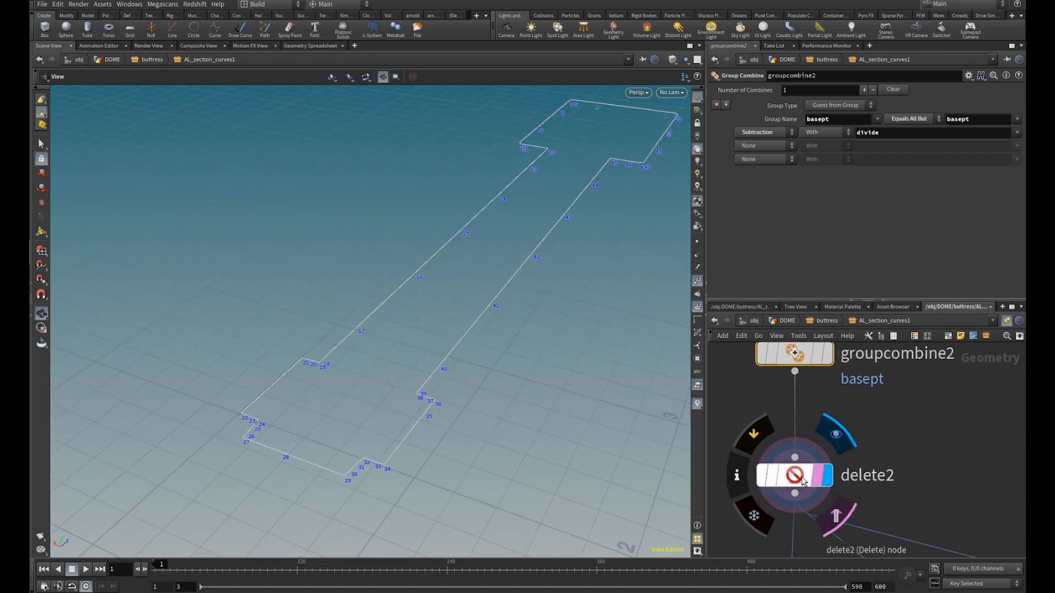
click(800, 481)
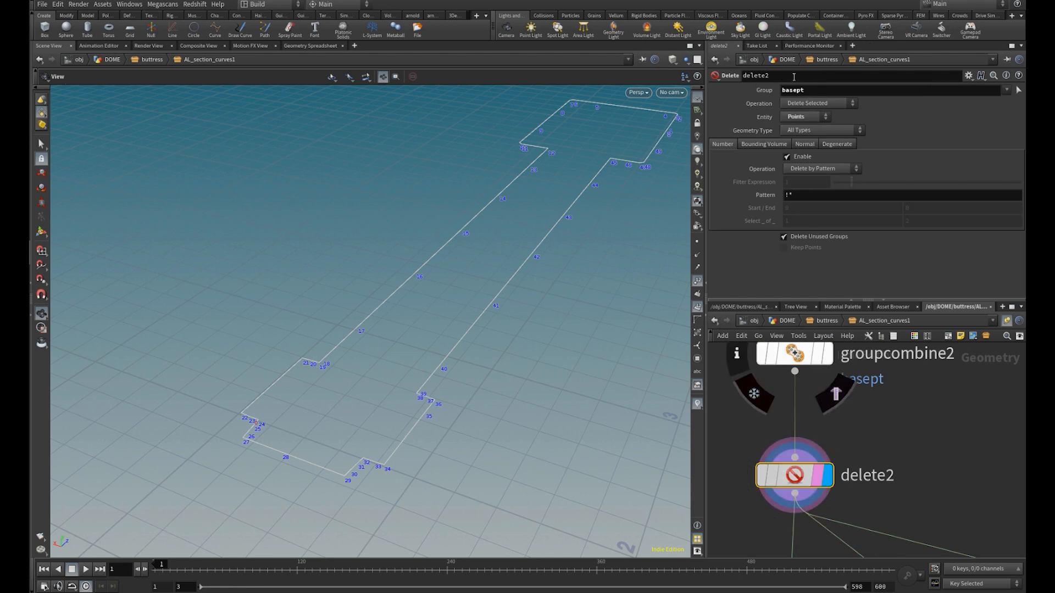
drag(798, 88, 711, 90)
drag(408, 382, 414, 379)
Display and select polycut2 to examine how the outline is cut at the divide points
middle_drag(867, 462, 888, 385)
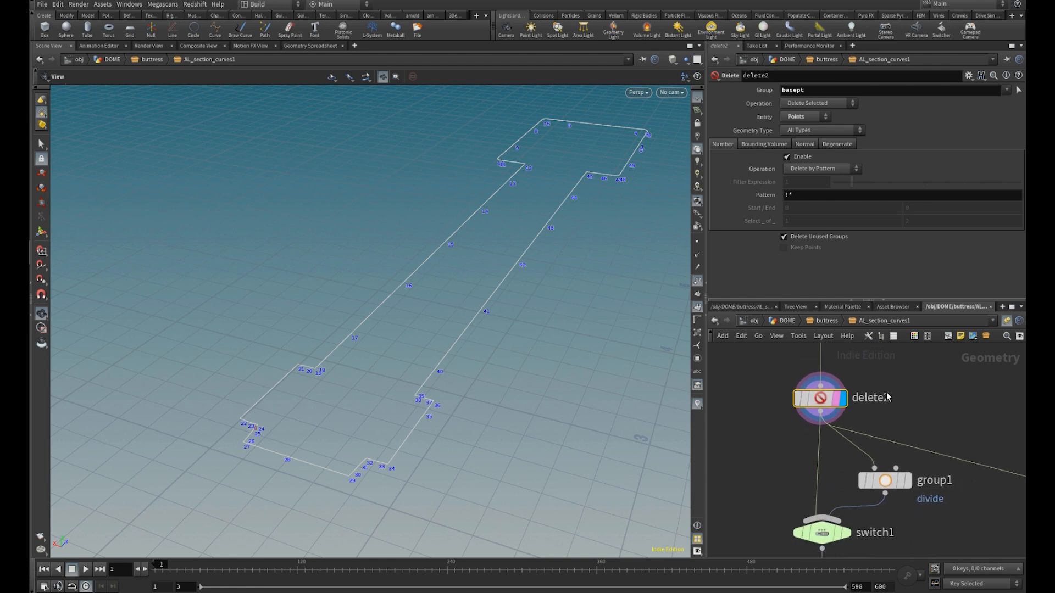
middle_drag(844, 456, 849, 404)
click(841, 400)
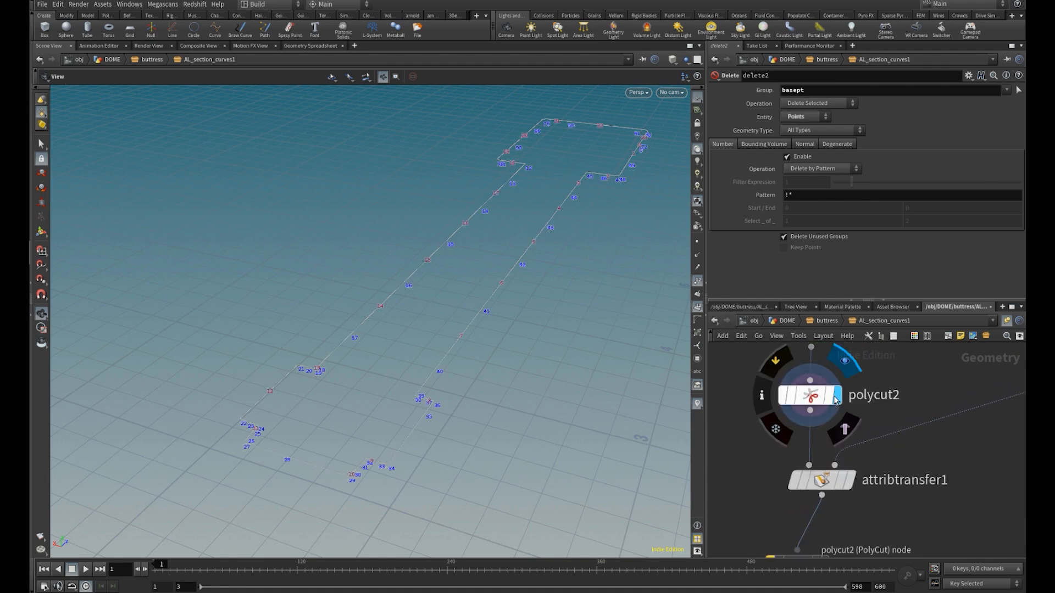
click(815, 401)
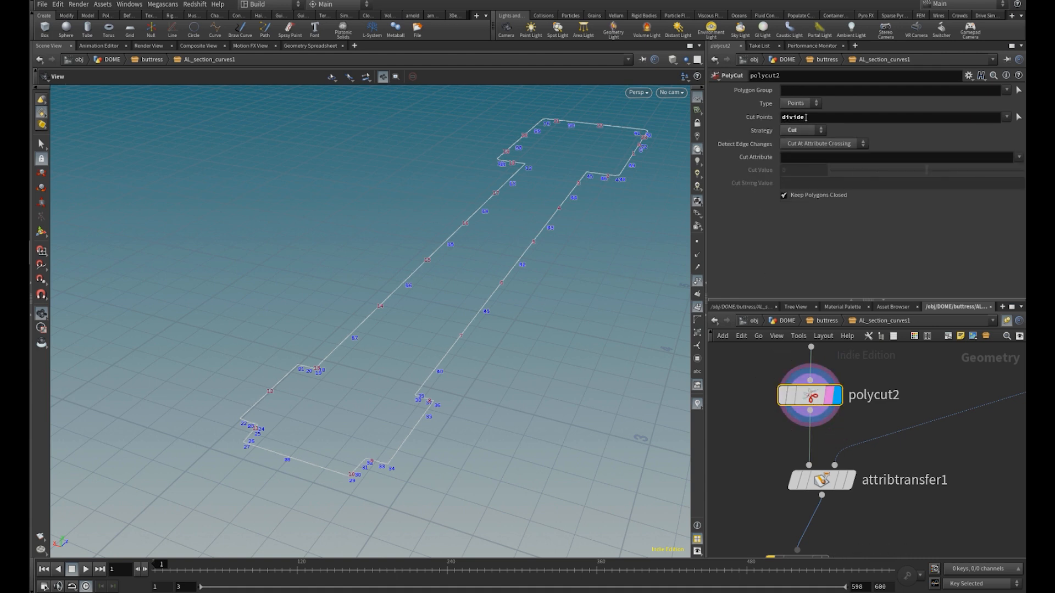
click(806, 119)
scroll(811, 399, down, 2)
middle_drag(812, 399, 842, 426)
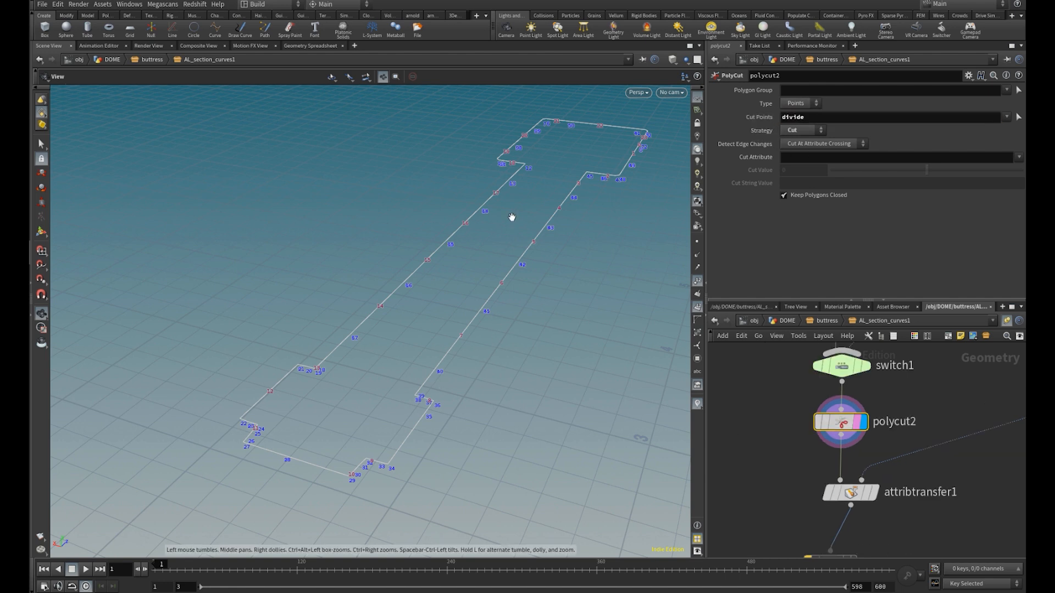
middle_drag(890, 458, 880, 405)
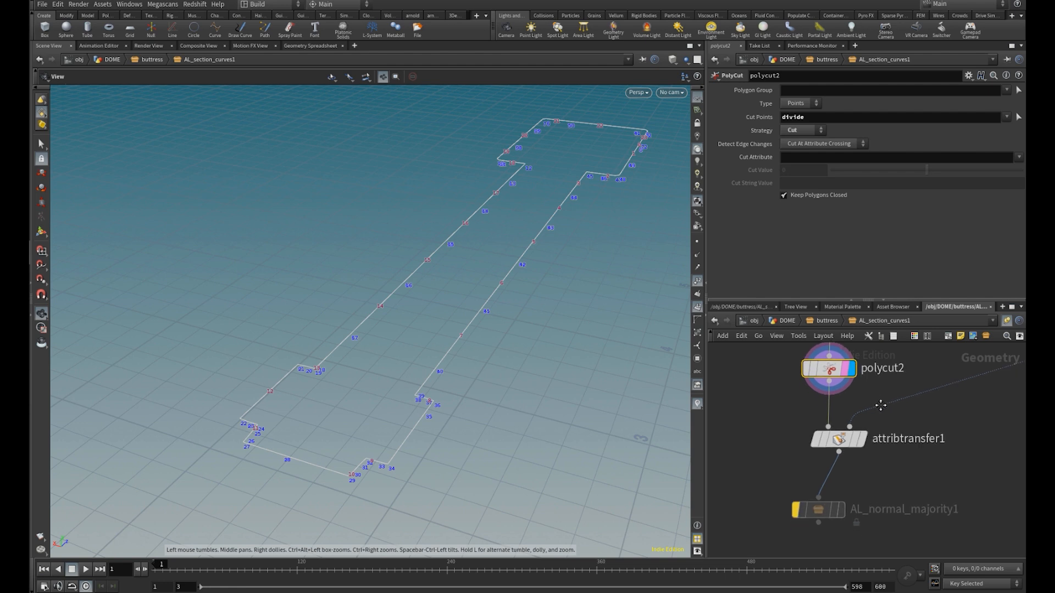
middle_drag(880, 404, 881, 404)
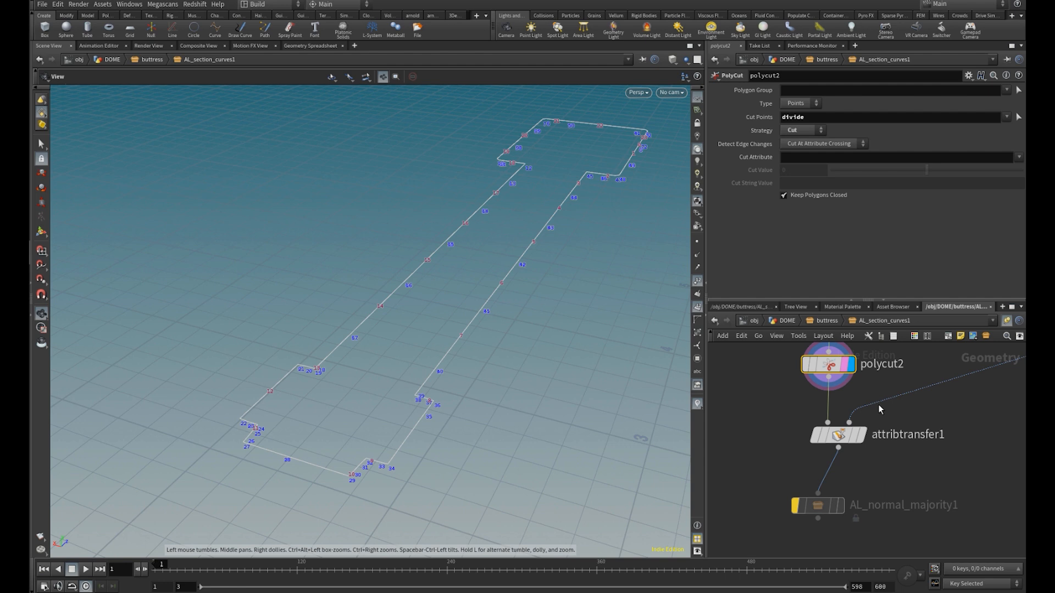
Display and select orientalongcurve2, and display attribtransfer1 to examine the normals transferred onto the cut curves
scroll(876, 420, down, 3)
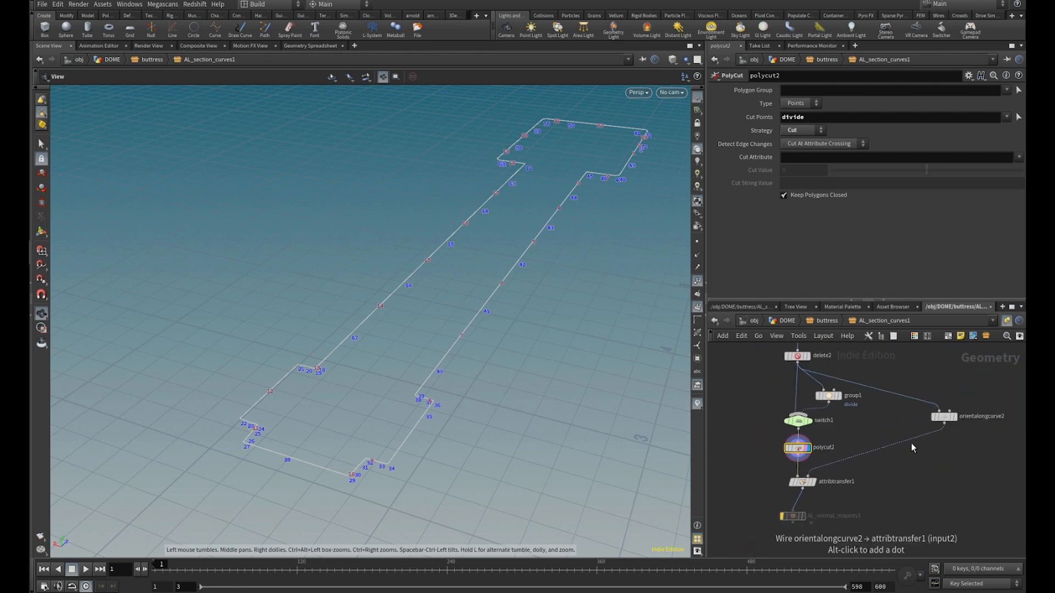
scroll(923, 431, up, 5)
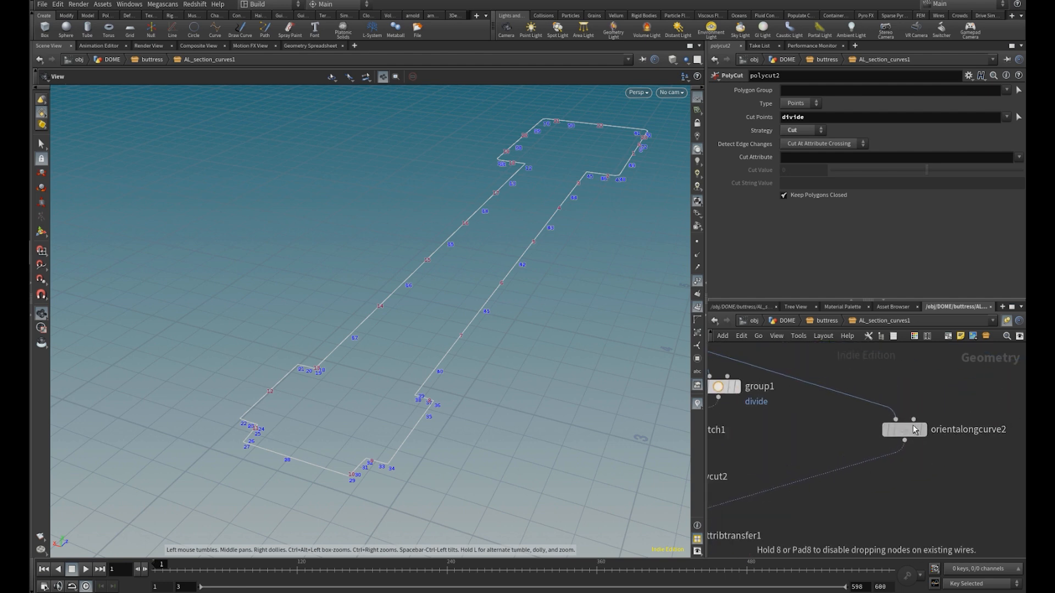
click(952, 430)
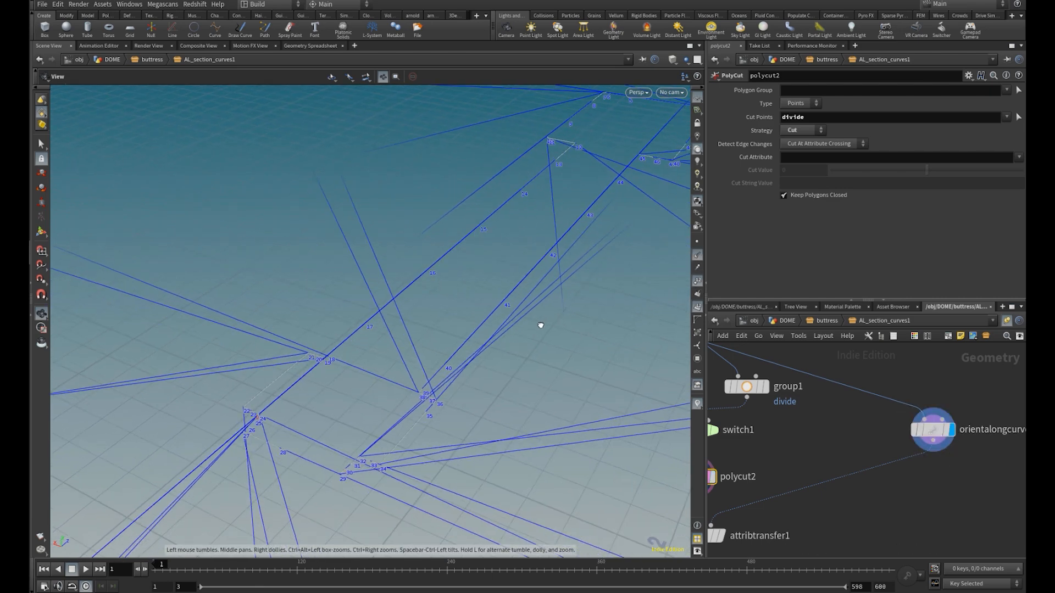
click(949, 431)
scroll(947, 431, down, 2)
middle_drag(884, 463, 954, 434)
scroll(858, 465, up, 3)
mouse_move(839, 467)
scroll(839, 466, down, 3)
Duplicate orientalongcurve2, connect the copy to polycut2's output and display it
click(952, 393)
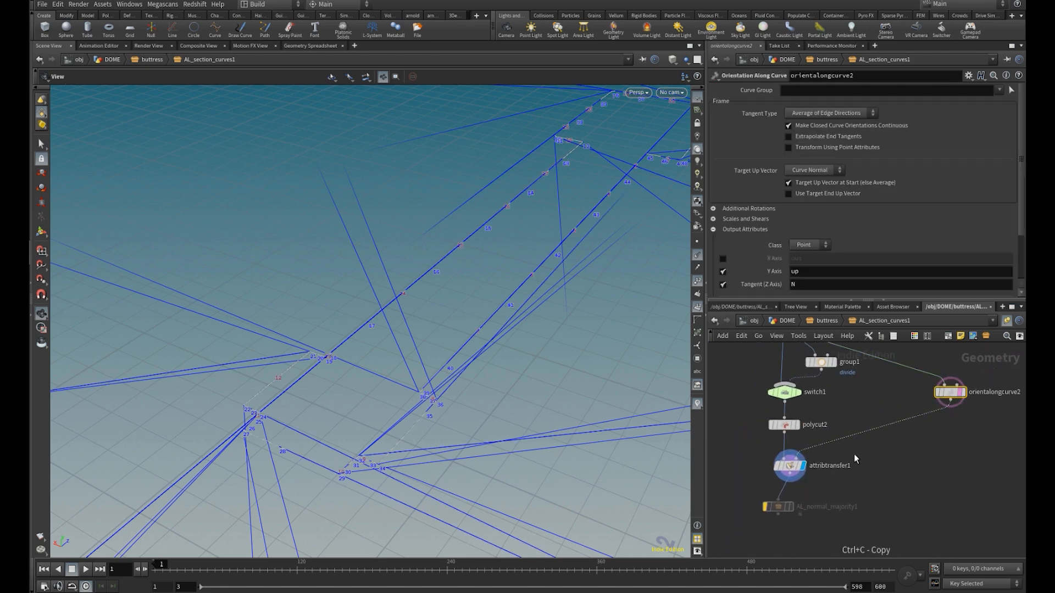
scroll(855, 454, up, 3)
key(ctrl+v)
drag(862, 468, 783, 393)
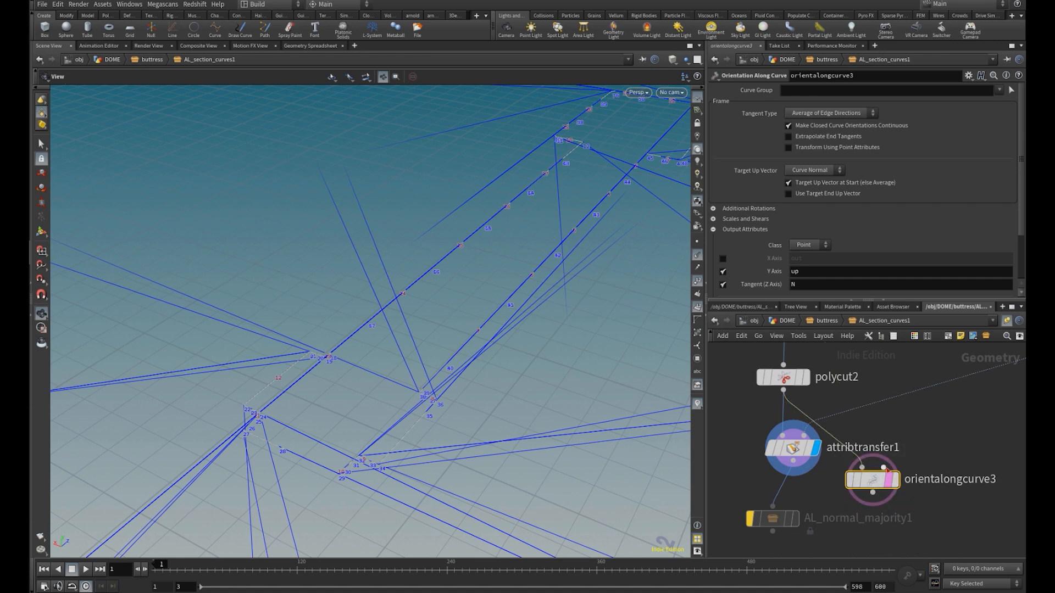
click(896, 481)
middle_drag(923, 441, 868, 475)
Switch the display between orientalongcurve2 and orientalongcurve3 to compare normals computed before and after the cut
scroll(869, 476, down, 3)
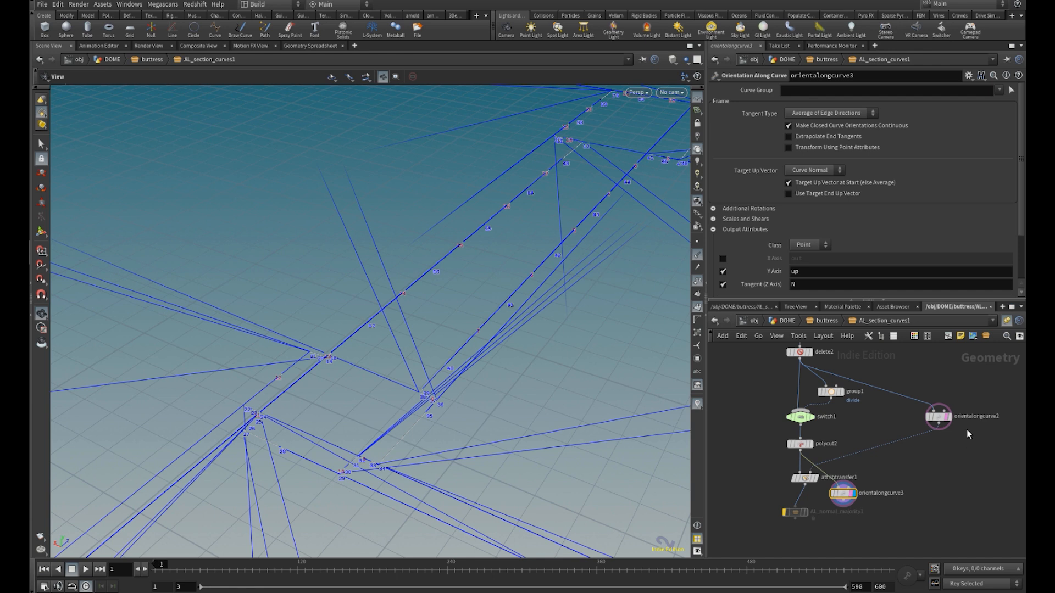
scroll(967, 433, up, 4)
click(942, 386)
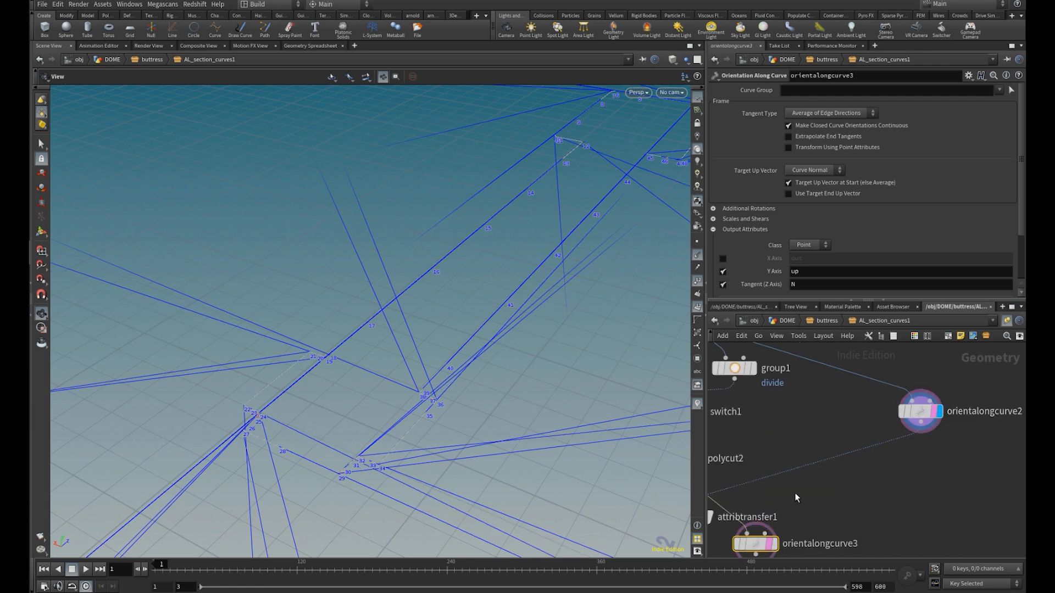
click(774, 544)
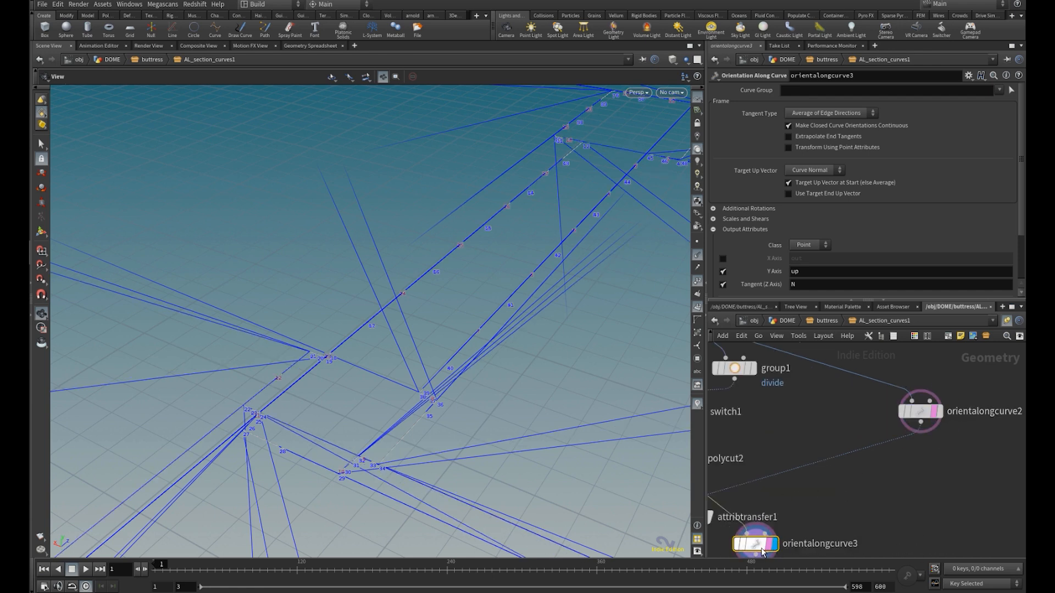
middle_drag(790, 511, 884, 445)
scroll(883, 443, down, 3)
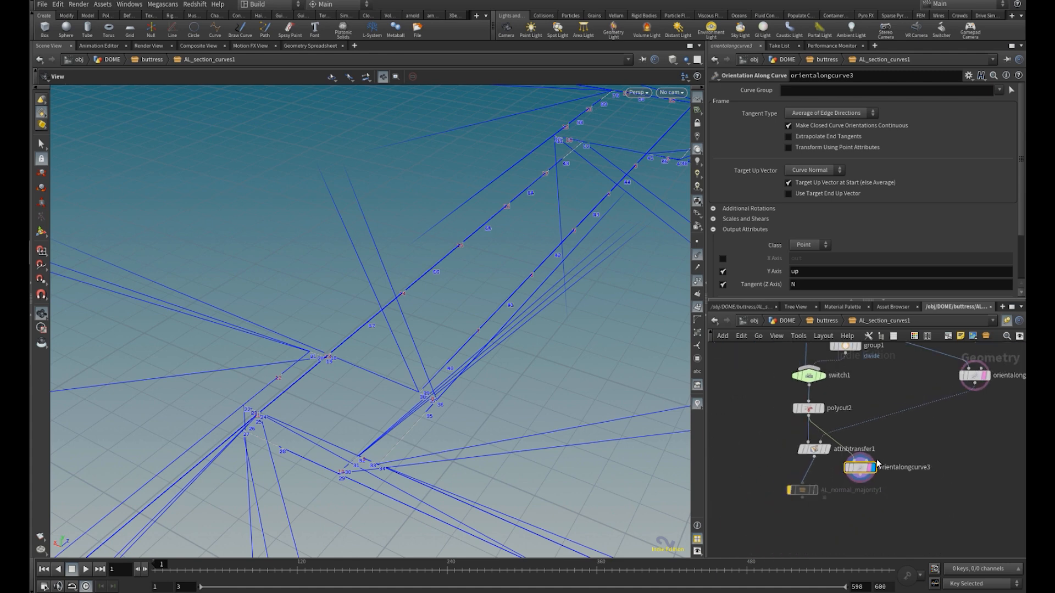
Delete the duplicated orientalongcurve3 node and display attribtransfer1 again
key(Delete)
scroll(813, 469, up, 4)
click(832, 442)
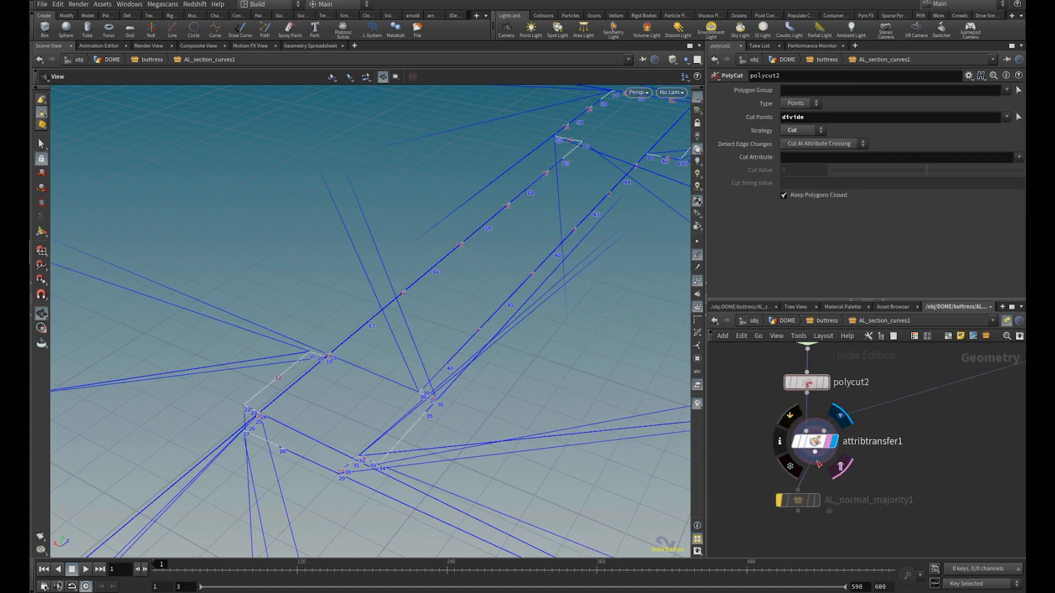
Return to the buttress network, and display and select CROSS_SECTION to examine the ledge's profile shape
click(830, 321)
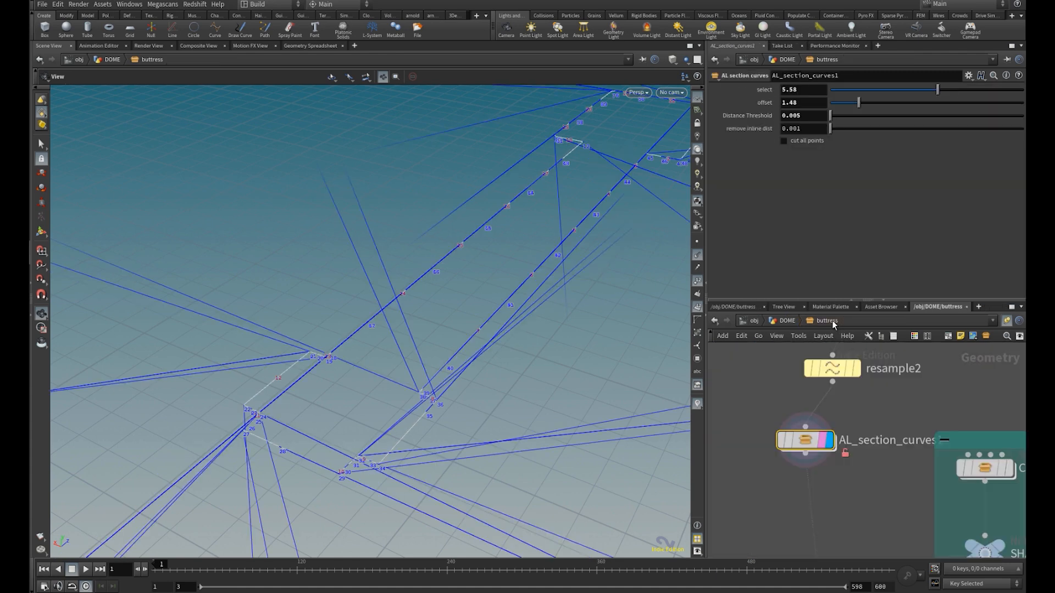
middle_drag(819, 501, 787, 402)
scroll(822, 439, down, 2)
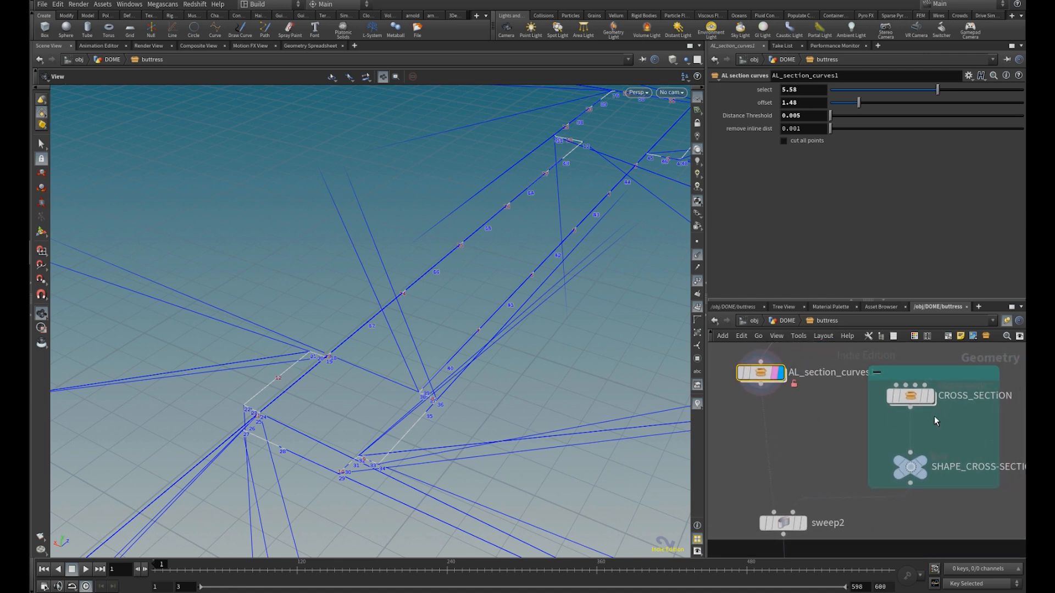
click(929, 396)
click(913, 396)
key(f)
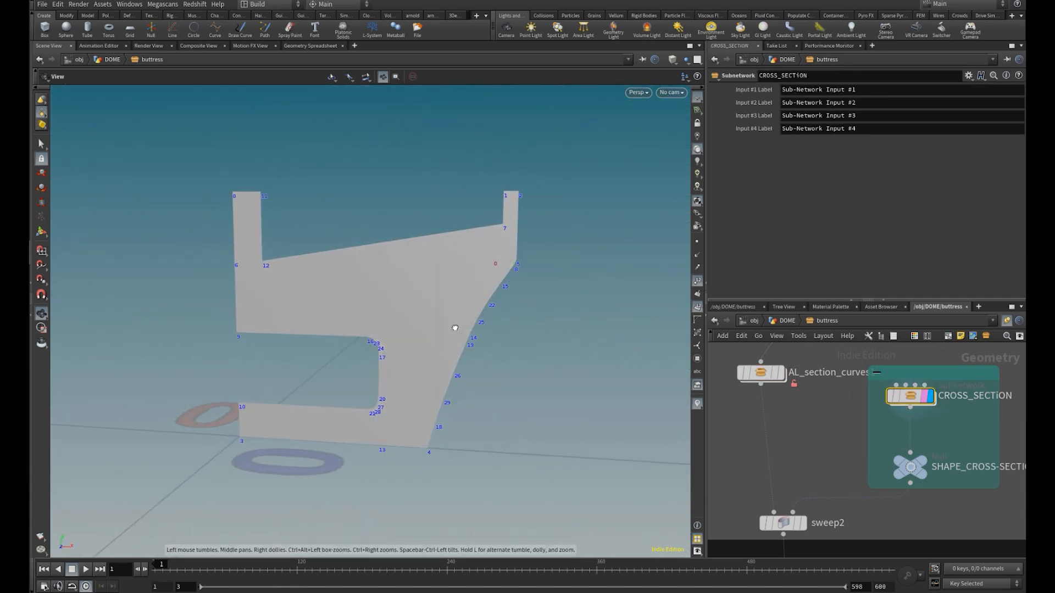
key(w)
key(w)
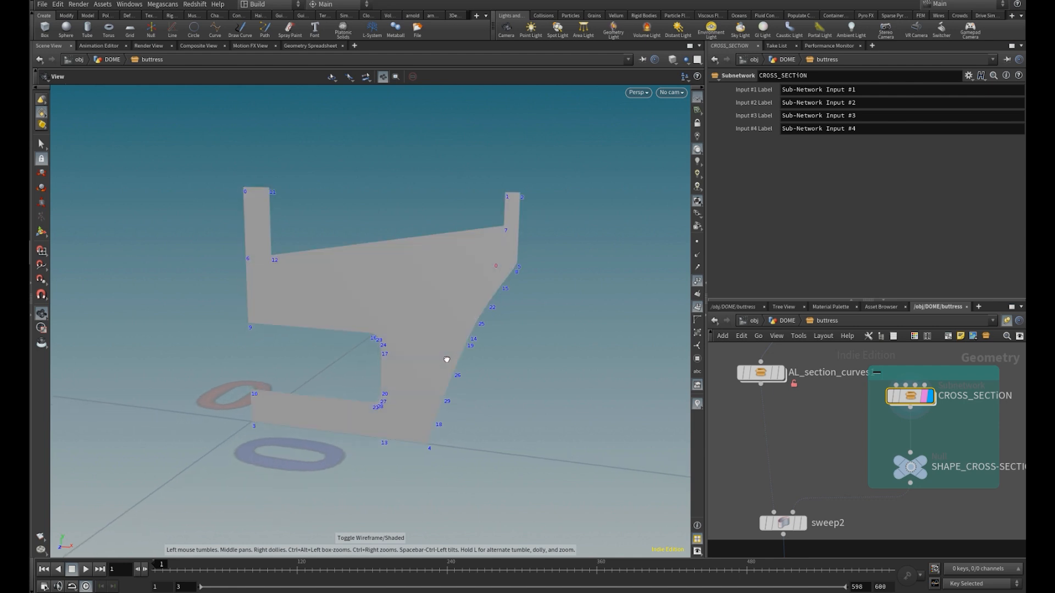
Display and select sweep2 to examine the cross section swept along the ledge's section curves
middle_drag(828, 476, 853, 432)
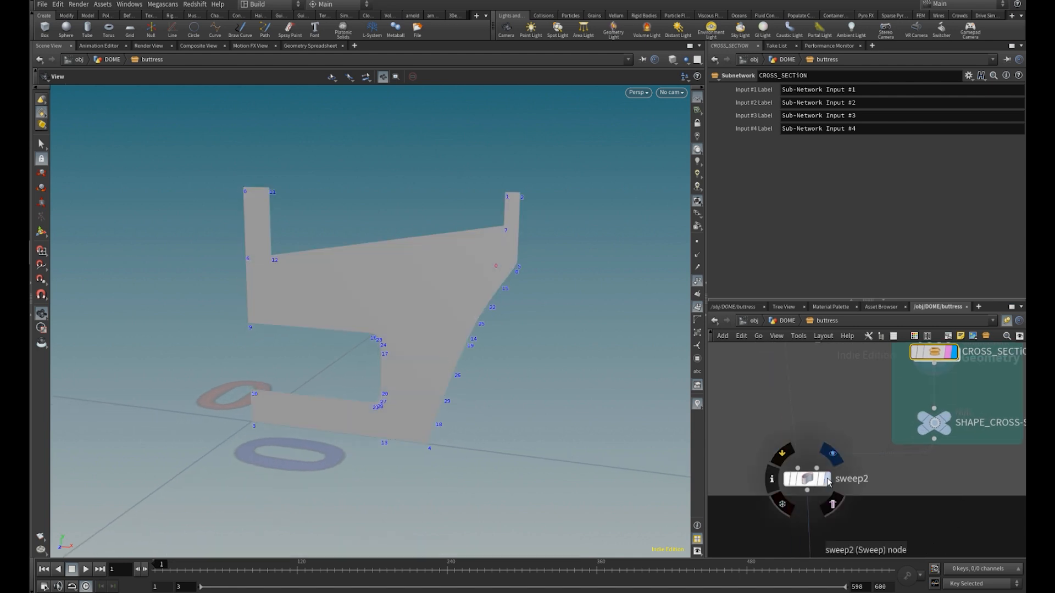
click(828, 480)
click(810, 479)
key(f)
drag(428, 377, 490, 381)
right_drag(489, 382, 480, 355)
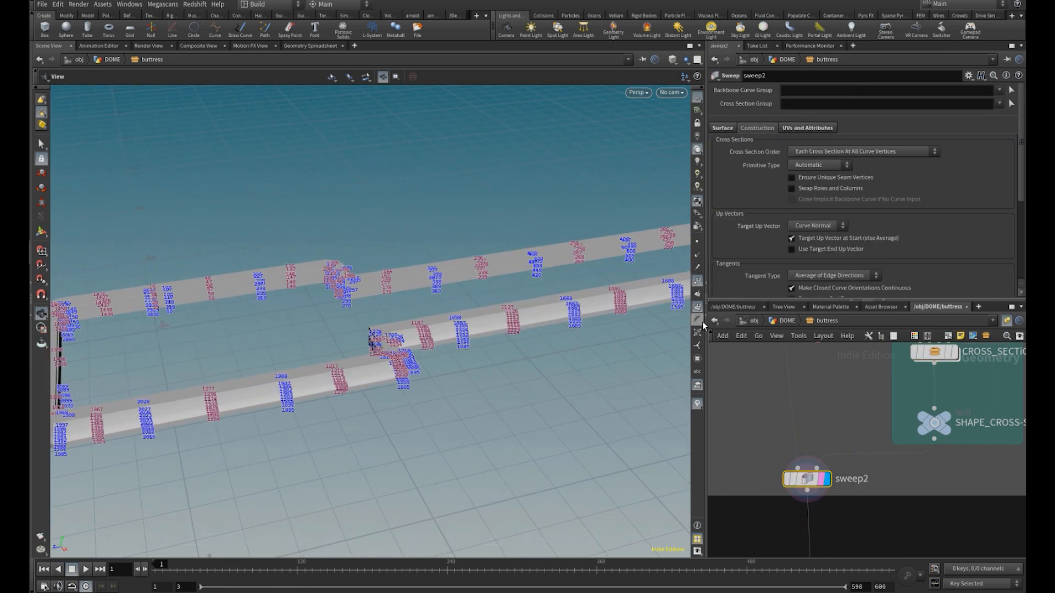
Hide the point and primitive numbers in the viewport and show the swept ledge in wireframe
click(698, 307)
click(697, 281)
mouse_move(318, 416)
mouse_down()
mouse_move(301, 421)
mouse_move(358, 431)
mouse_move(440, 421)
mouse_up()
key(w)
Display and select AL_divide_sweep_section1, and return to shaded view to examine the separated ledge sections
scroll(860, 443, down, 1)
middle_drag(879, 531, 876, 357)
middle_drag(854, 507, 846, 405)
scroll(847, 407, down, 2)
scroll(848, 509, up, 4)
click(835, 515)
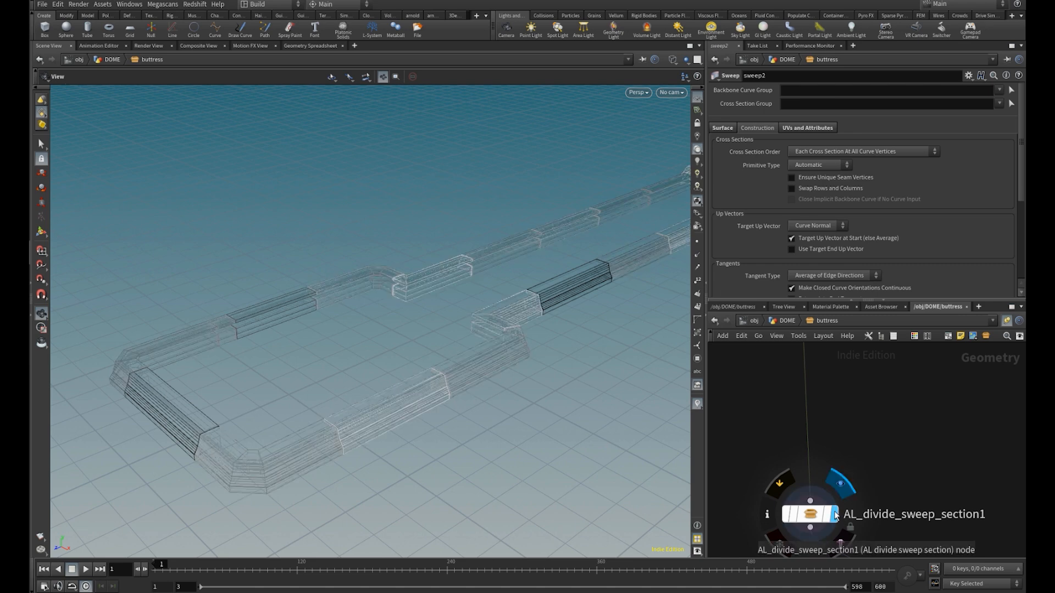
click(810, 515)
drag(451, 422, 407, 407)
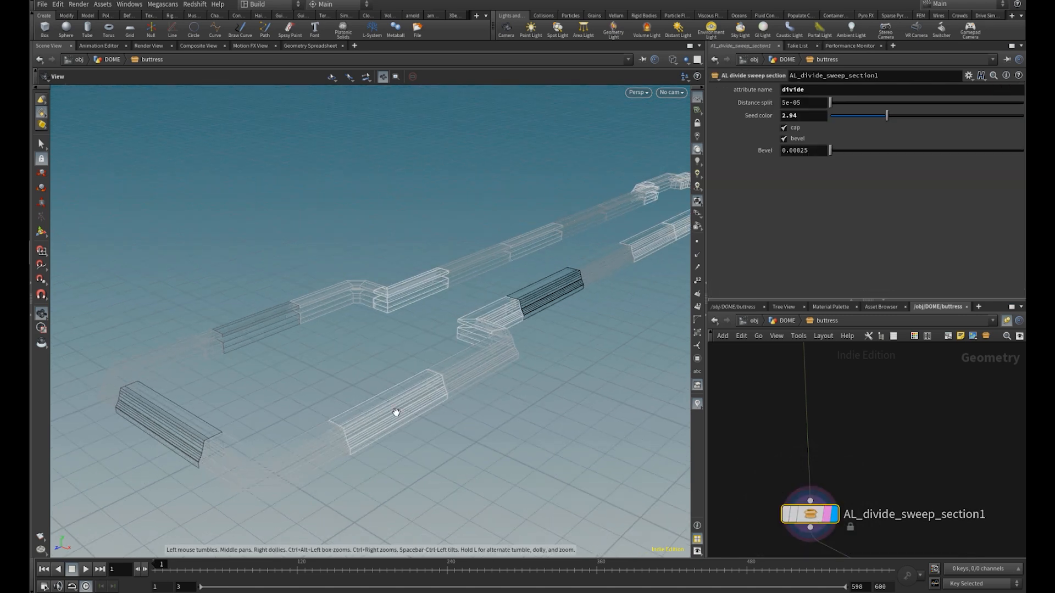
key(shift+w)
right_drag(331, 422, 456, 423)
drag(362, 464, 417, 445)
Allow editing of AL_divide_sweep_section1's contents and enter it to examine how grouppromote1 converts the divide group to edges
right_click(811, 514)
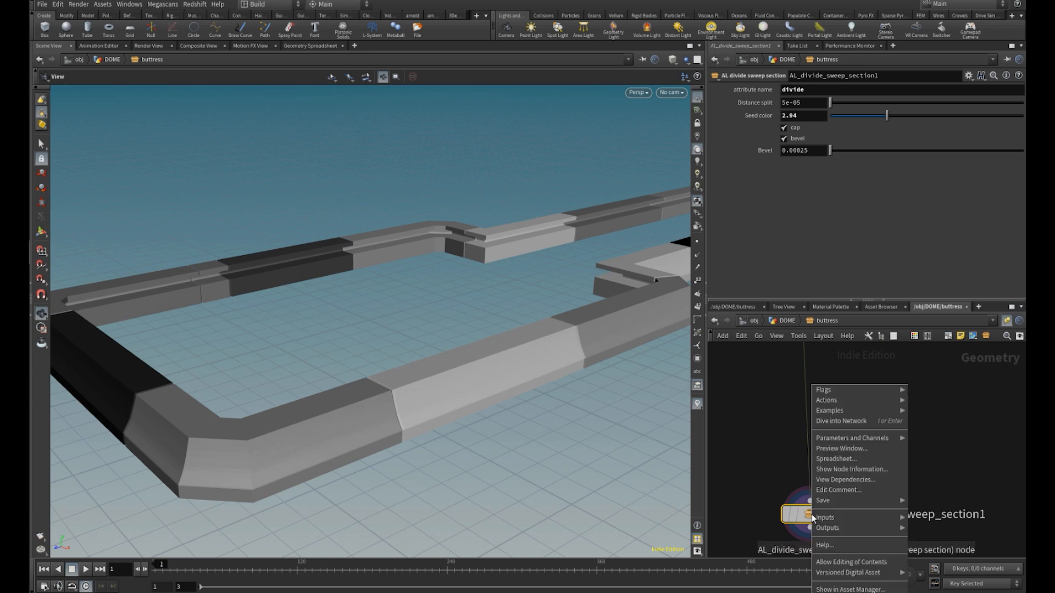
click(846, 559)
double_click(812, 514)
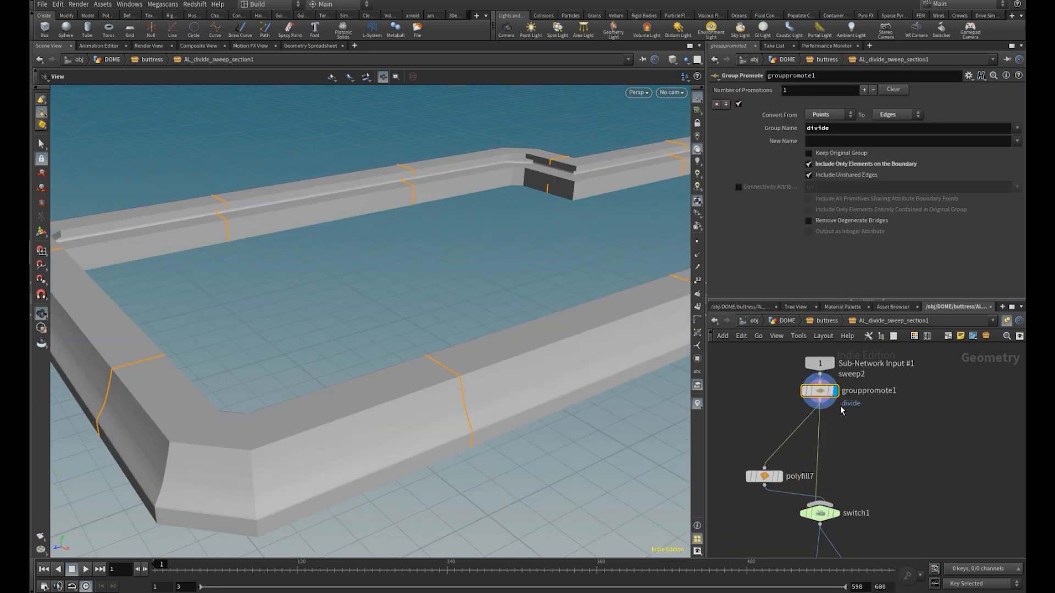
scroll(840, 406, up, 2)
drag(821, 392, 822, 399)
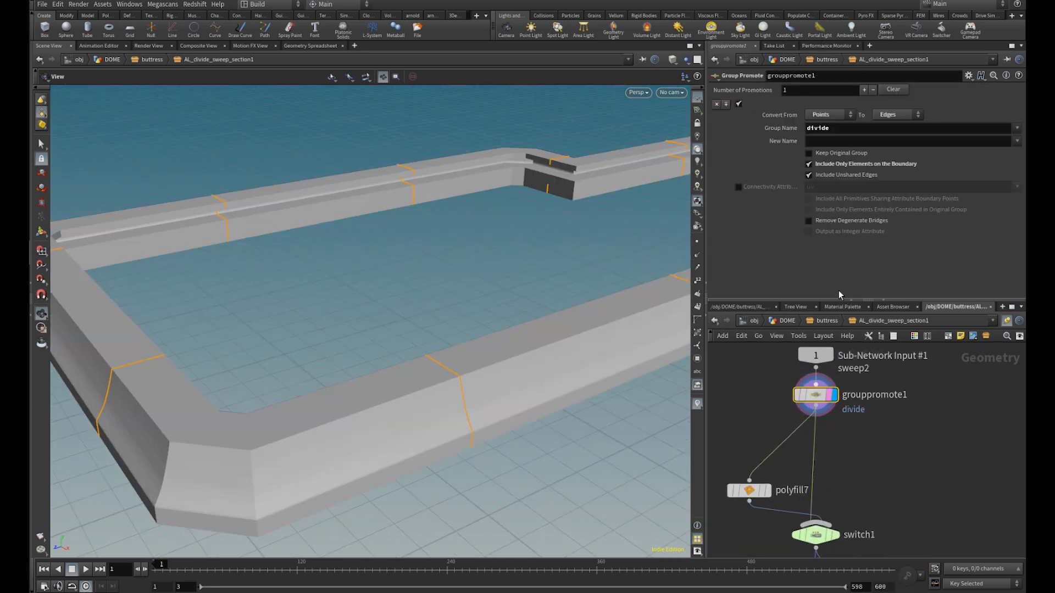
click(797, 397)
click(797, 396)
Insert an Exploded View node between grouppromote1 and polyfill7, display it and set its Uniform Scale to 0.24
middle_drag(822, 466, 837, 420)
scroll(791, 442, up, 1)
drag(772, 447, 773, 438)
key(Tab)
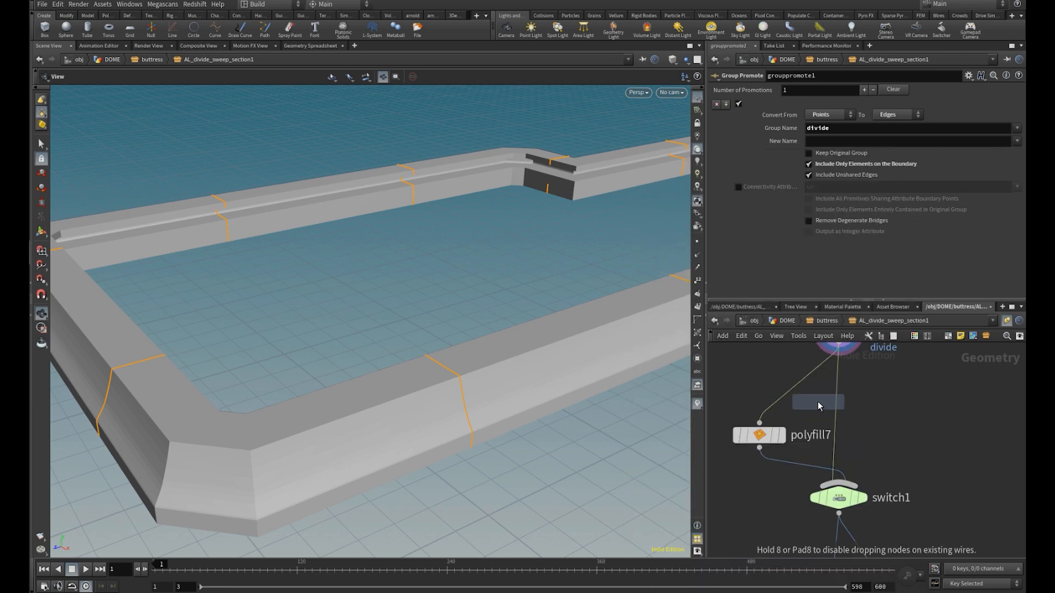
click(781, 402)
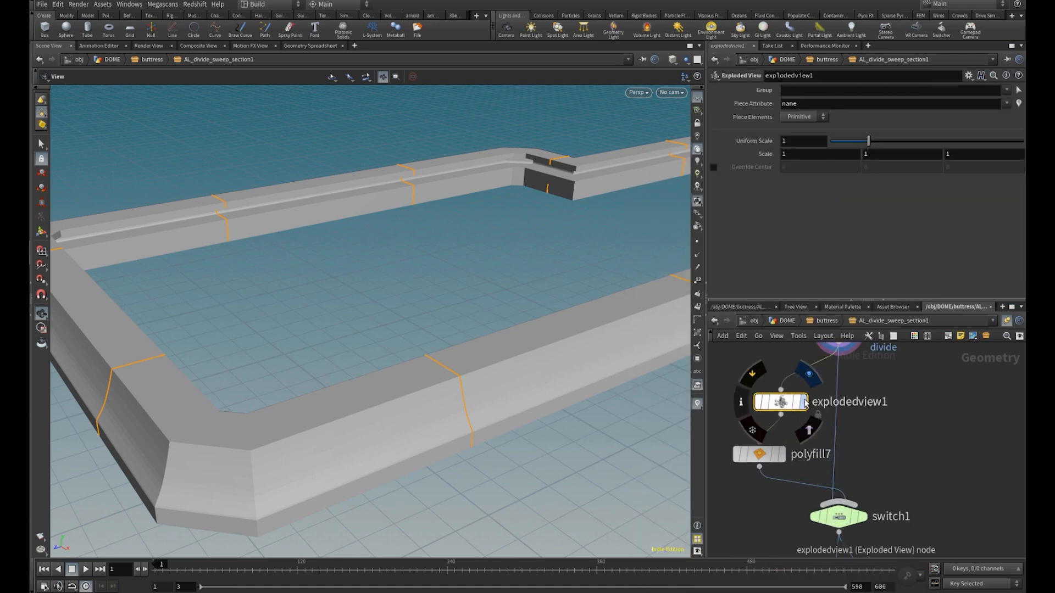
click(809, 374)
drag(847, 141, 840, 141)
drag(298, 320, 407, 349)
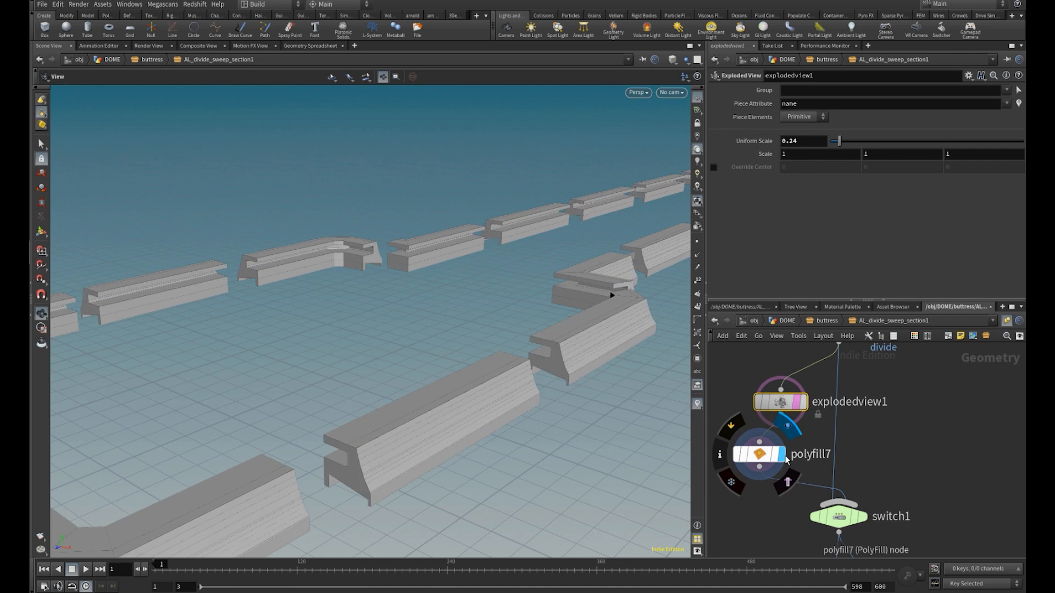
Display and select polyfill7 to examine how the open ends of the exploded sections are capped
click(783, 454)
mouse_move(395, 424)
mouse_down()
mouse_move(387, 438)
mouse_move(266, 441)
mouse_move(552, 390)
mouse_move(506, 400)
mouse_move(378, 385)
mouse_up()
click(759, 454)
key(w)
key(w)
drag(390, 420, 588, 432)
Display and select polybevel14 to examine the bevel applied to the patch group edges
middle_drag(887, 472, 887, 380)
middle_drag(868, 448, 842, 346)
click(897, 434)
drag(483, 395, 336, 410)
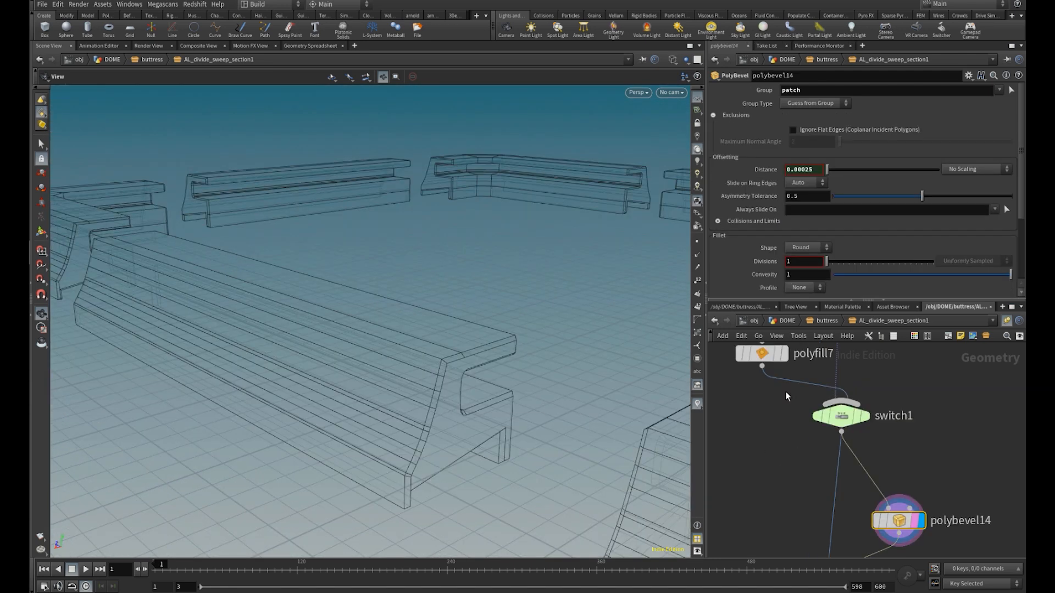
Display and select polyfill7 to examine the capped ends and the patch output group before bevelling
middle_drag(785, 391, 796, 461)
click(792, 400)
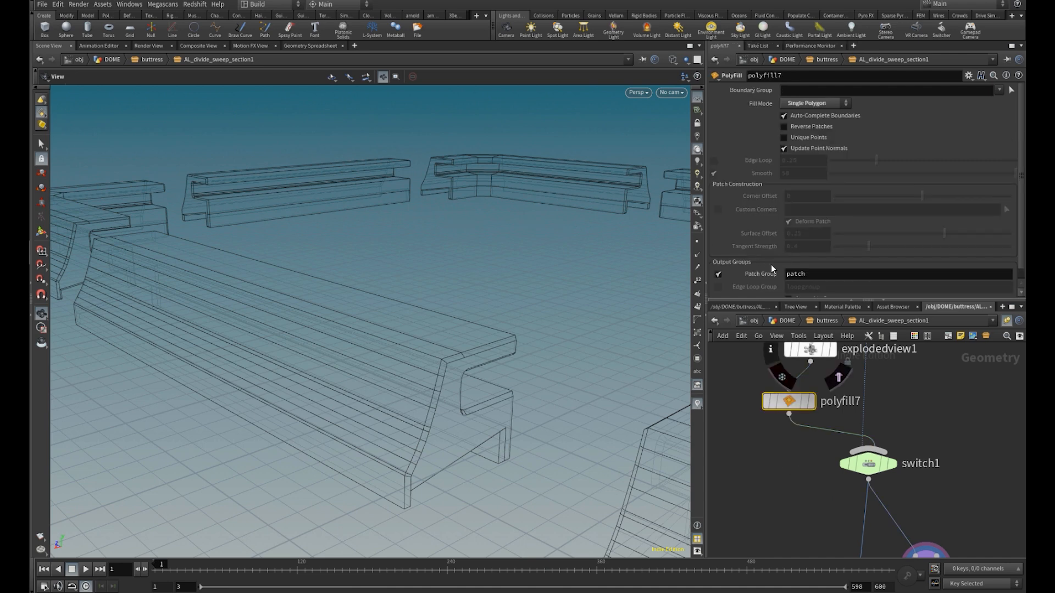
click(811, 401)
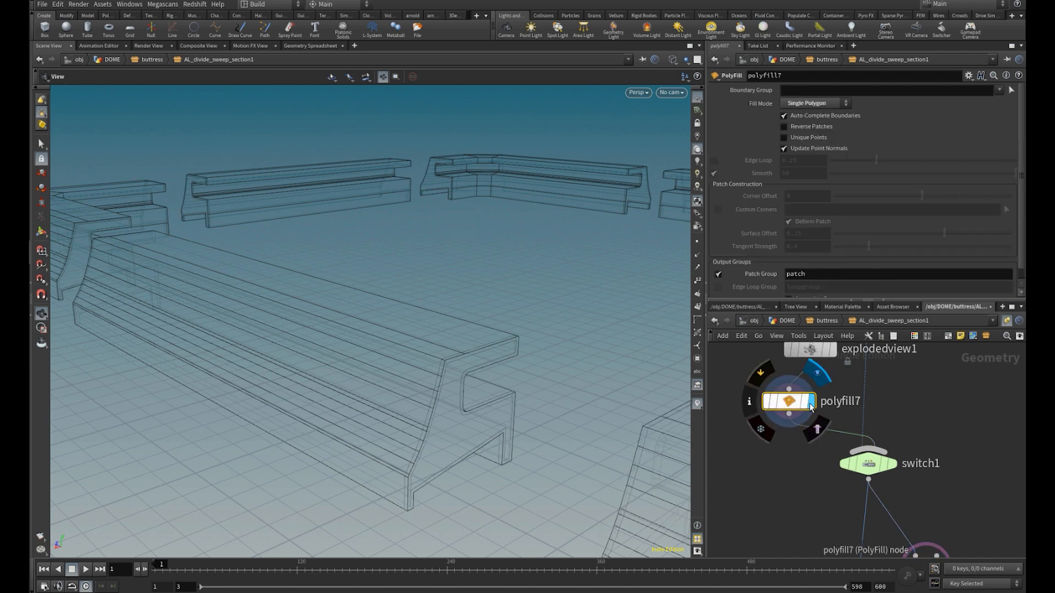
click(719, 274)
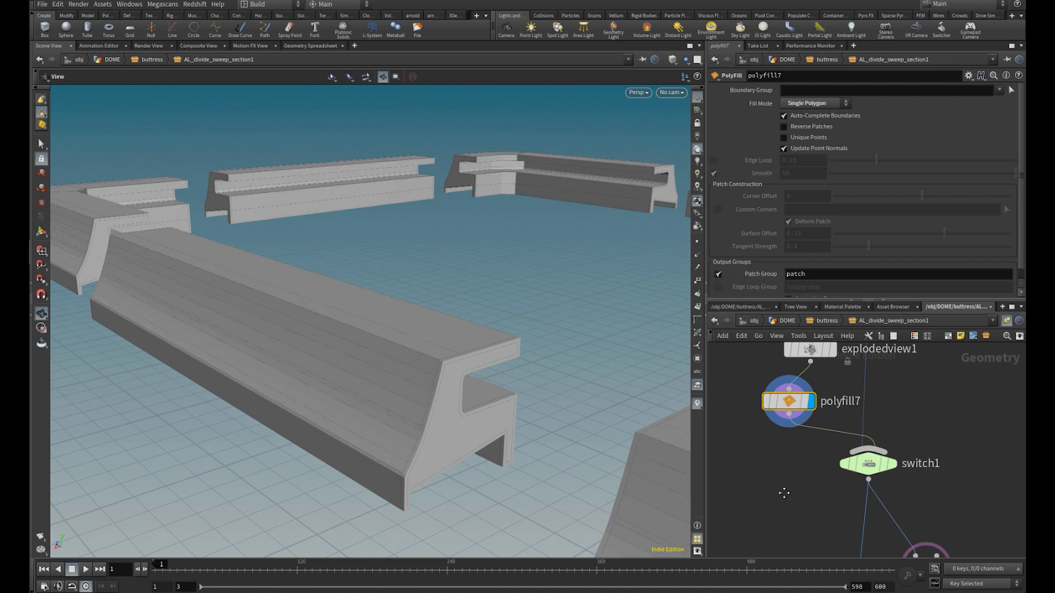
middle_drag(784, 493, 755, 421)
drag(384, 428, 478, 386)
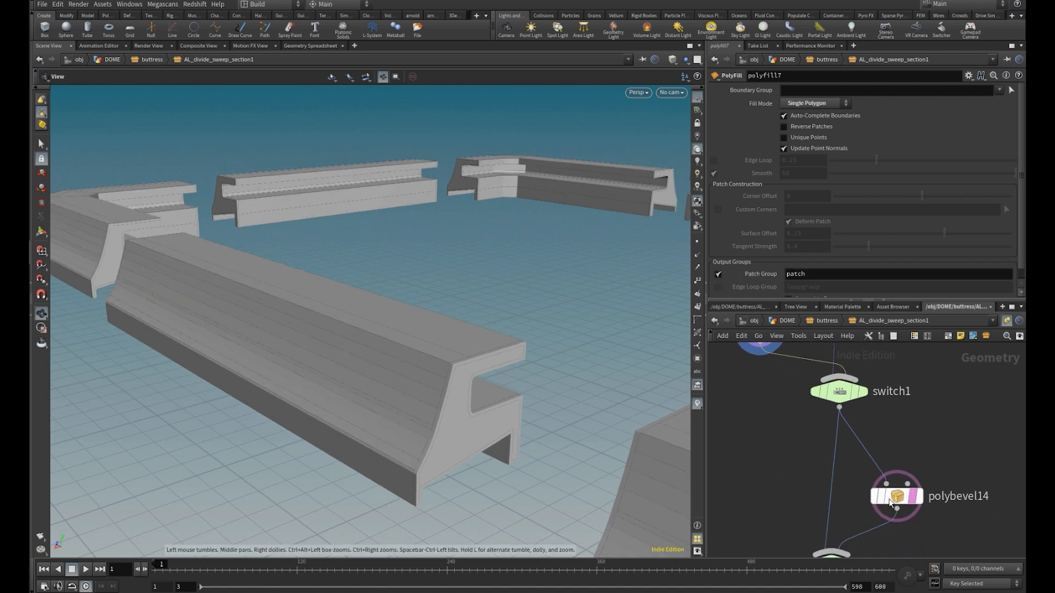
Display polybevel14 and compare the cap edges with the node bypassed and active
click(920, 498)
click(897, 497)
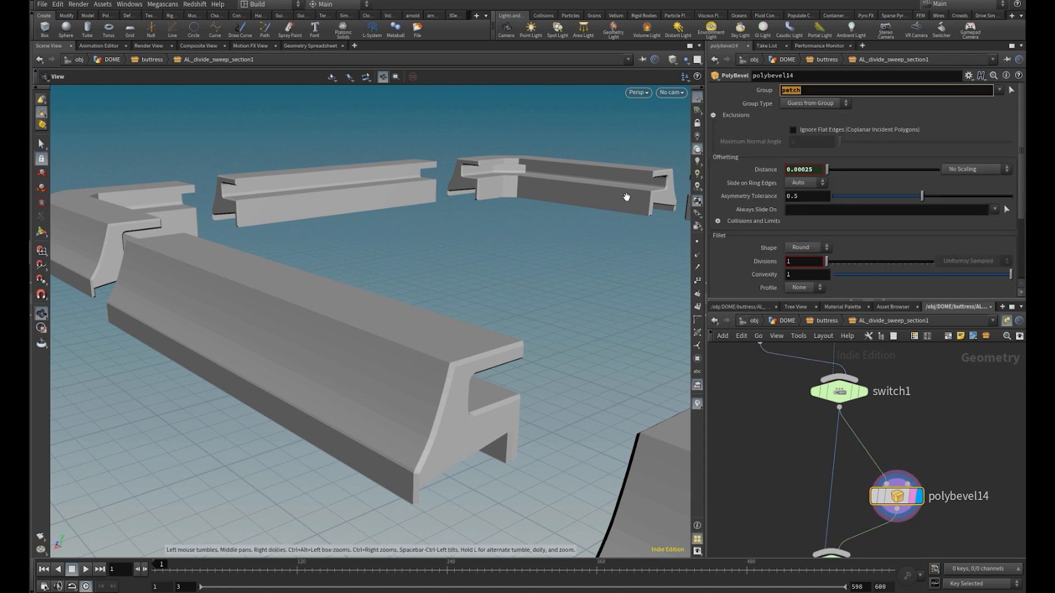
click(872, 503)
middle_drag(759, 498, 761, 493)
Display the ID_generator subnetwork to examine the shades assigned to the separated ledge sections
scroll(760, 492, down, 2)
middle_drag(762, 547, 760, 384)
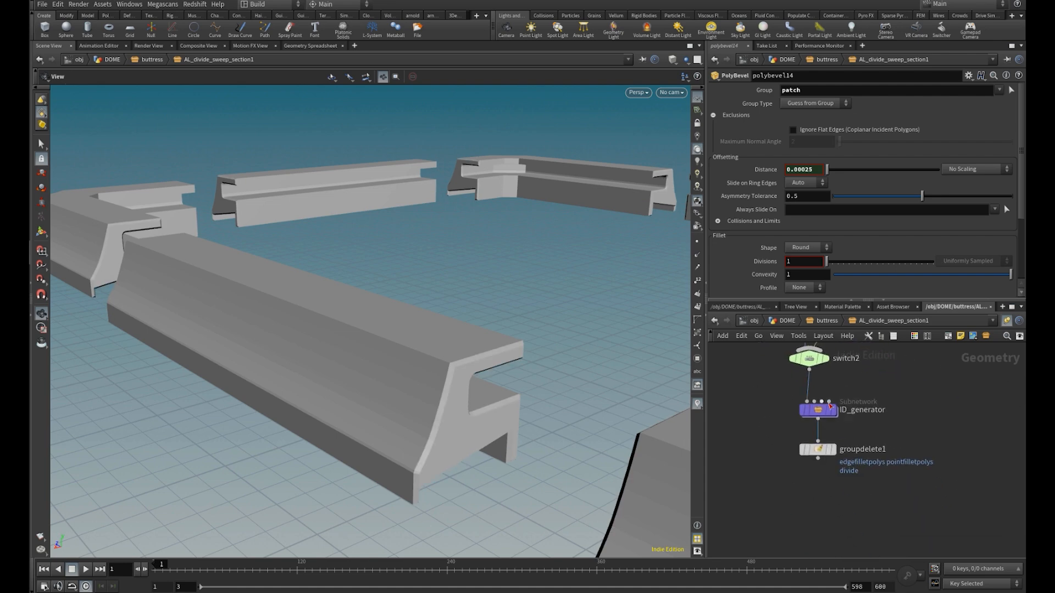
scroll(838, 412, up, 2)
click(832, 413)
scroll(163, 355, down, 5)
drag(162, 355, 461, 368)
middle_drag(349, 365, 365, 417)
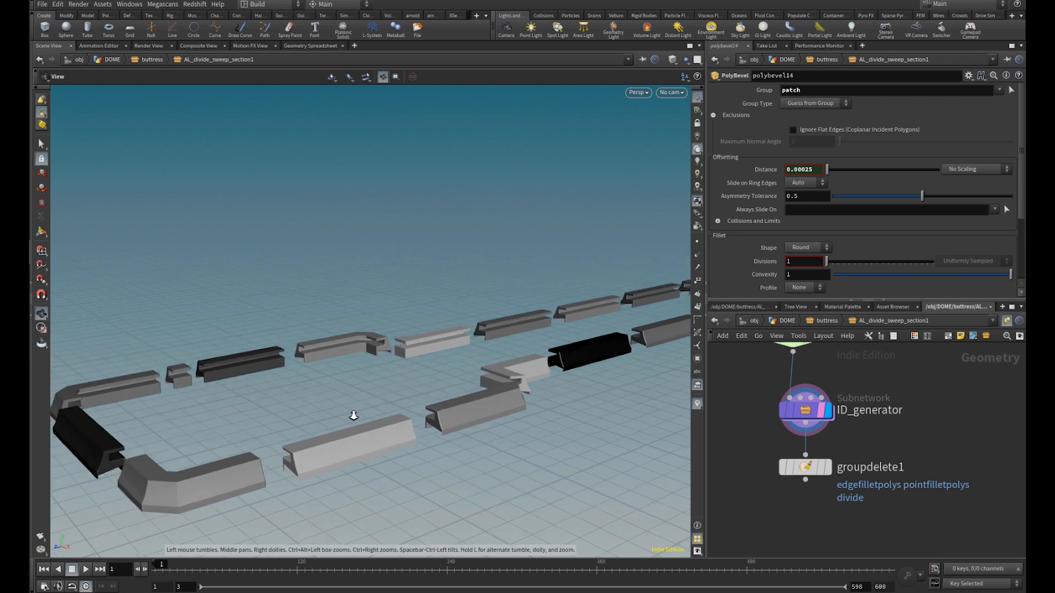
Set explodedview1's Uniform Scale to 0 and delete the node
scroll(431, 409, down, 5)
scroll(886, 411, down, 2)
middle_drag(879, 353, 866, 463)
drag(798, 432, 790, 426)
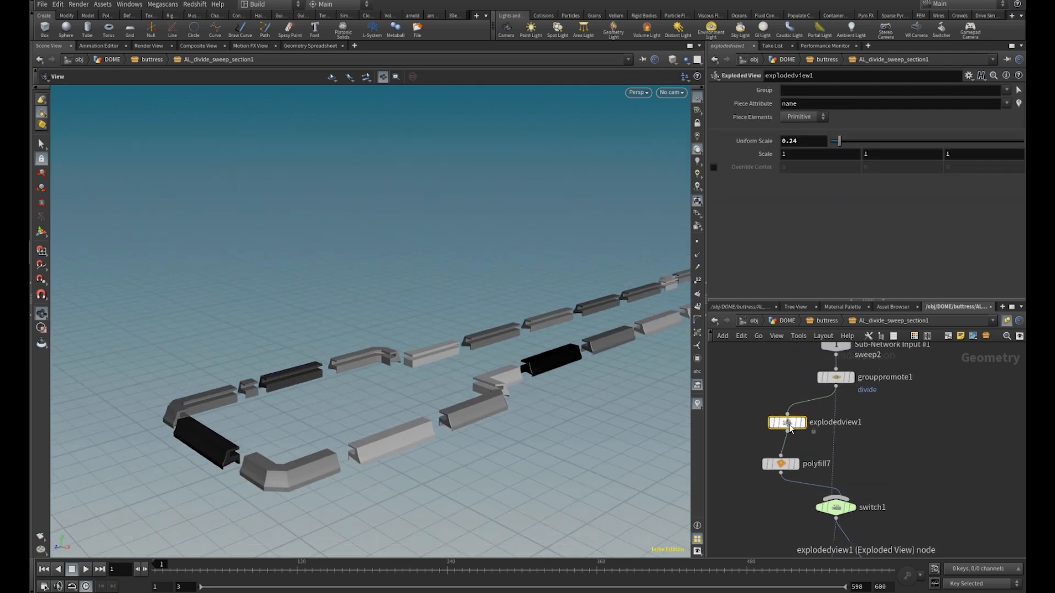
drag(839, 143, 796, 153)
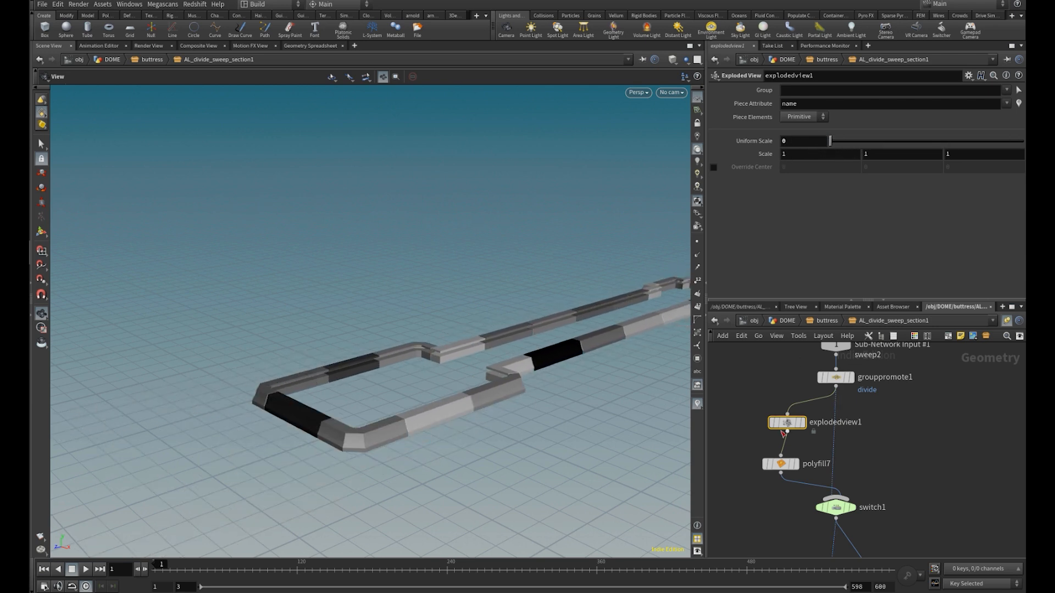
key(Delete)
Return to the buttress network and display merge4 to examine the brick divisions on the full buttress
click(829, 320)
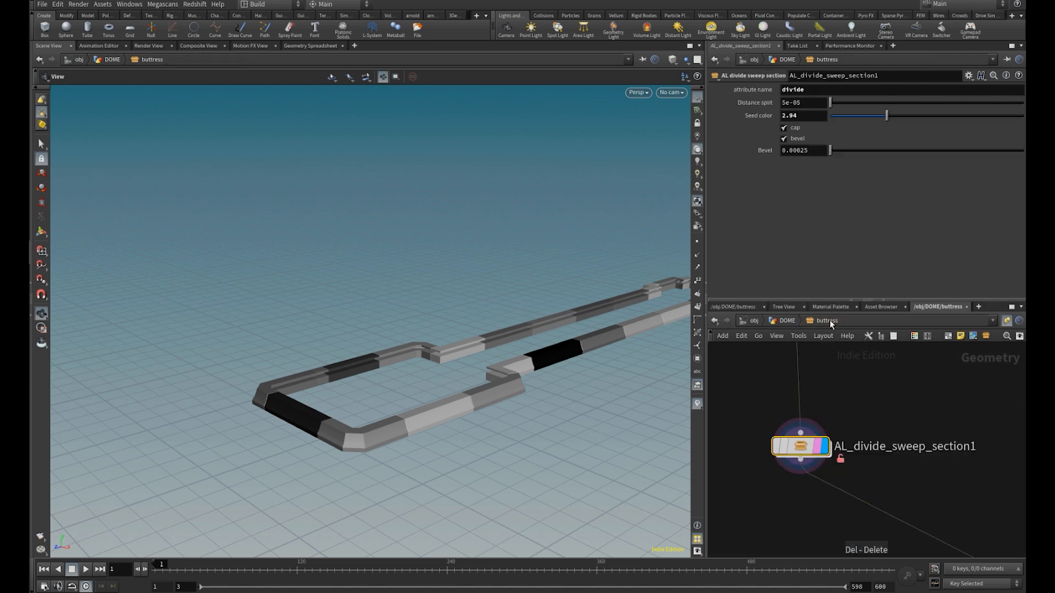
middle_drag(512, 431, 377, 432)
scroll(814, 428, down, 8)
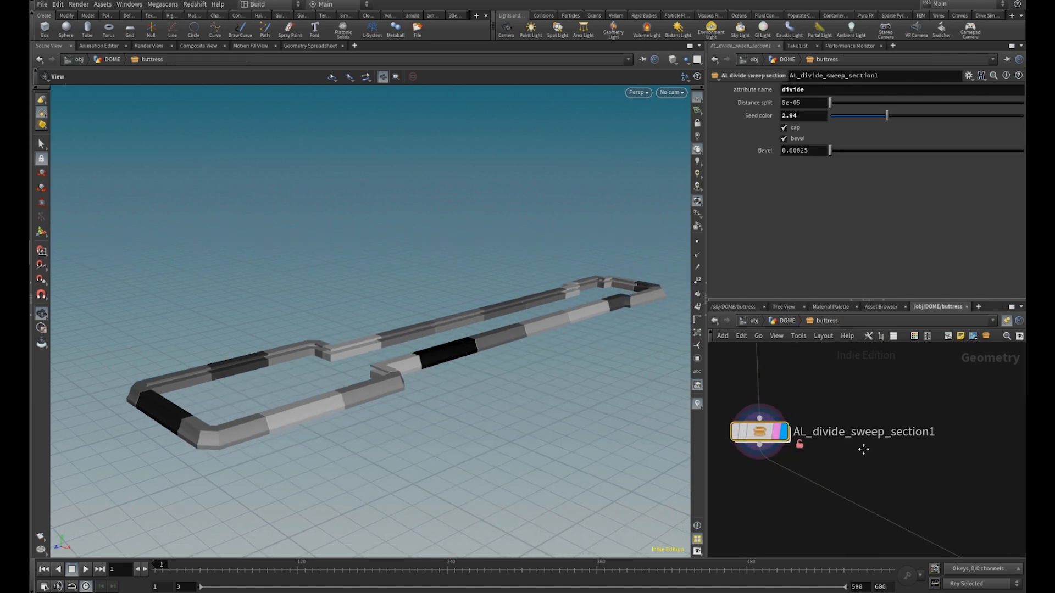
scroll(826, 439, down, 2)
middle_drag(852, 477, 753, 410)
scroll(895, 460, up, 5)
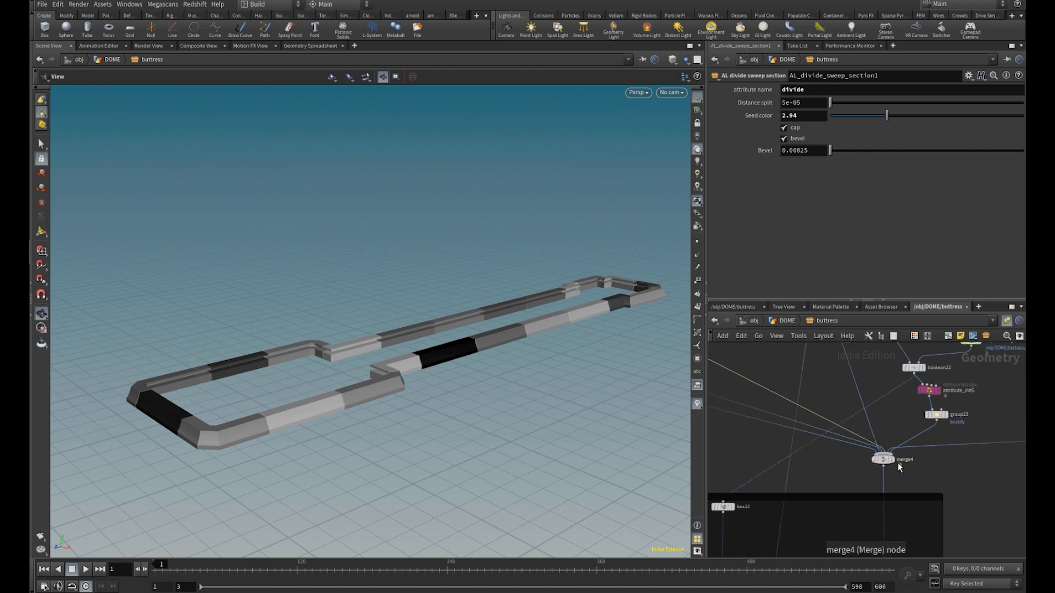
click(885, 457)
drag(413, 370, 411, 237)
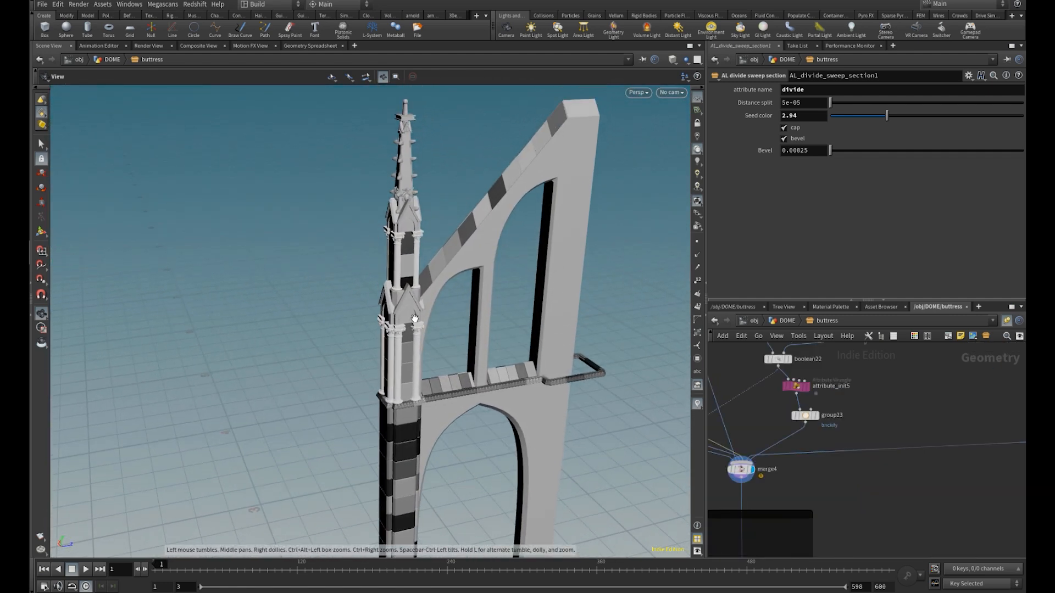
drag(433, 409, 376, 405)
scroll(411, 437, up, 8)
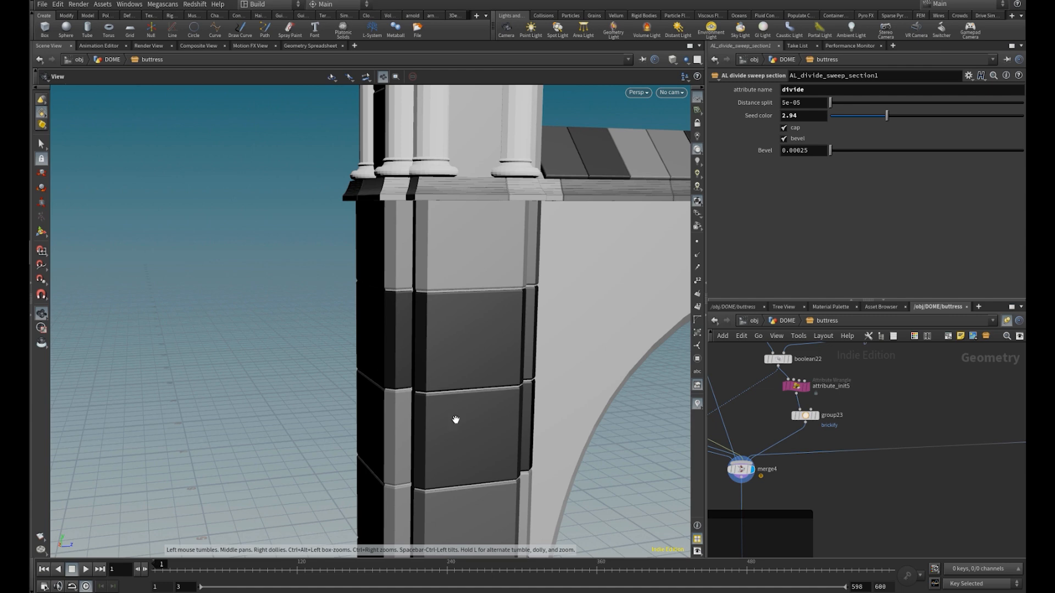
drag(453, 403, 443, 392)
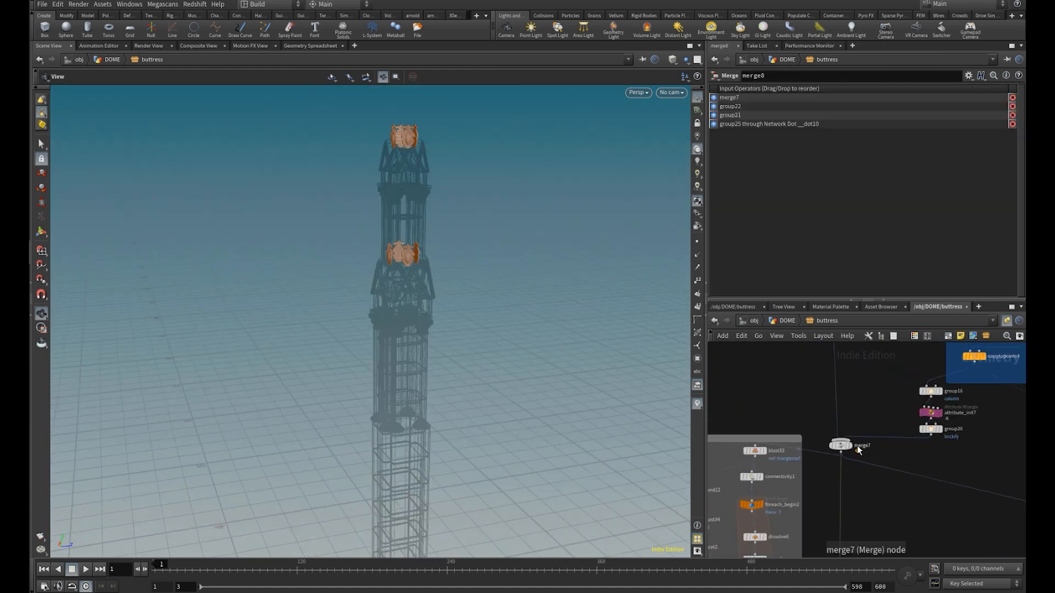
Display and select merge7 to isolate the bricked tower
scroll(857, 447, up, 3)
click(843, 452)
click(835, 452)
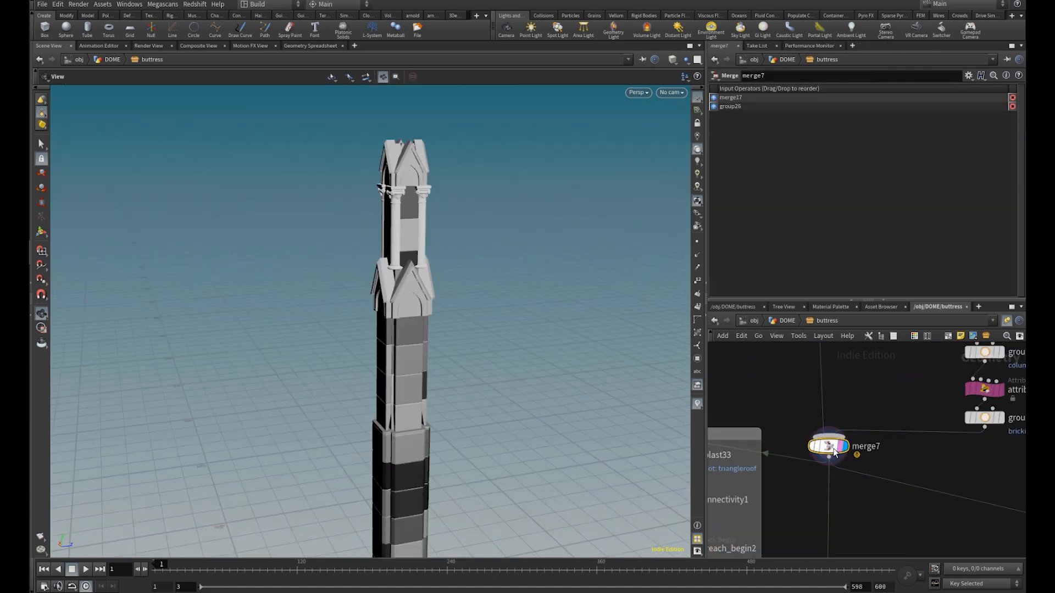
Display blast42 to examine the tower without the above_plane and triangleroof groups, before it is divided into bricks
middle_drag(866, 401, 836, 504)
scroll(836, 504, down, 4)
middle_drag(836, 433, 838, 504)
scroll(815, 462, up, 4)
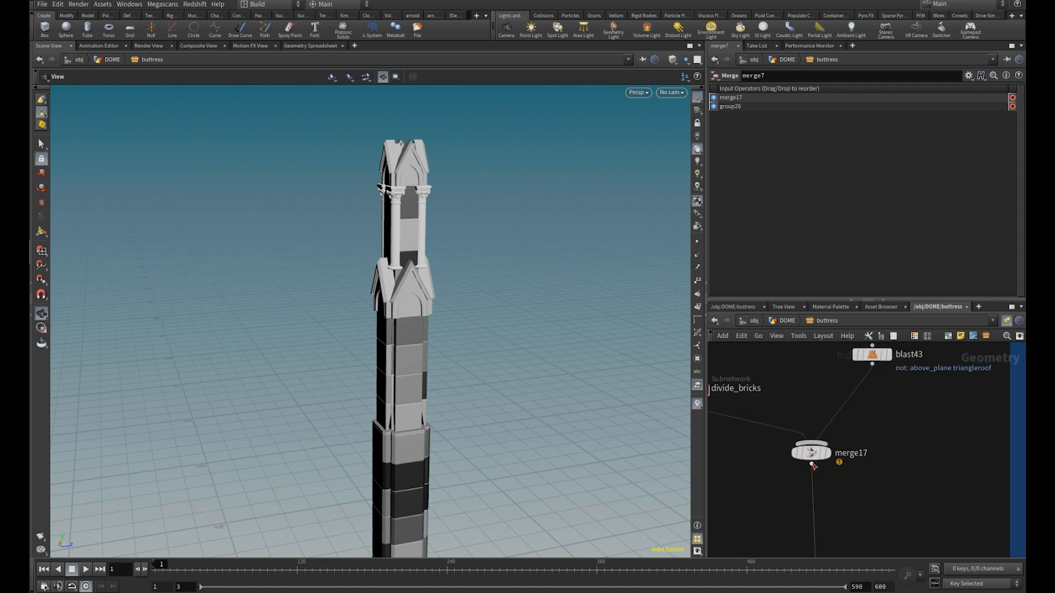
middle_drag(774, 406, 881, 467)
click(814, 390)
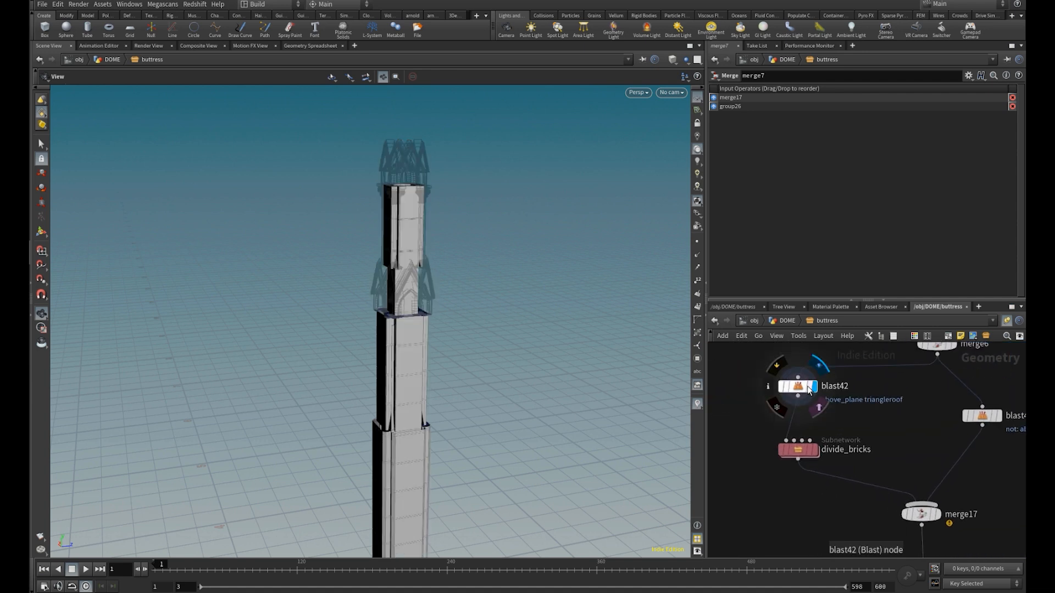
right_drag(463, 358, 478, 390)
mouse_move(478, 391)
mouse_down()
mouse_move(513, 395)
mouse_move(457, 416)
mouse_move(433, 413)
mouse_move(435, 391)
mouse_up()
key(shift+w)
key(shift+w)
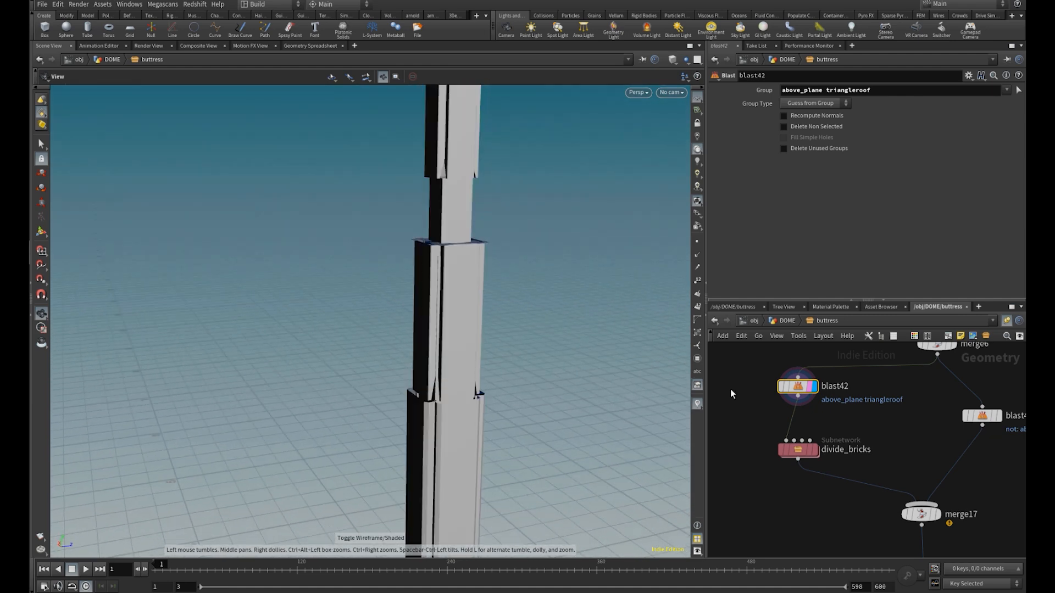
Display the divide_bricks subnetwork and enter it
click(815, 451)
double_click(804, 452)
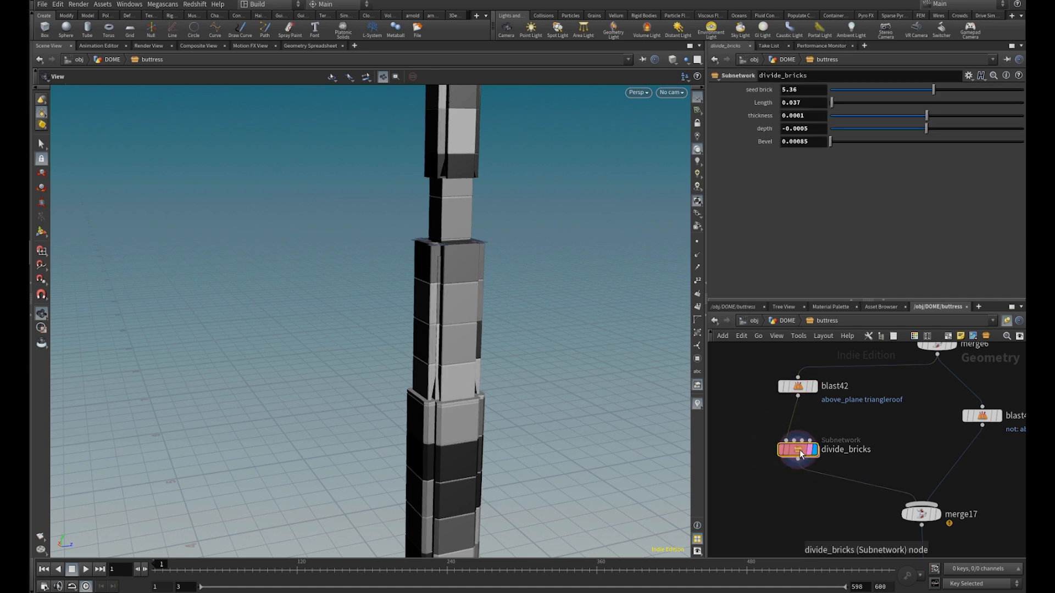
scroll(816, 400, up, 8)
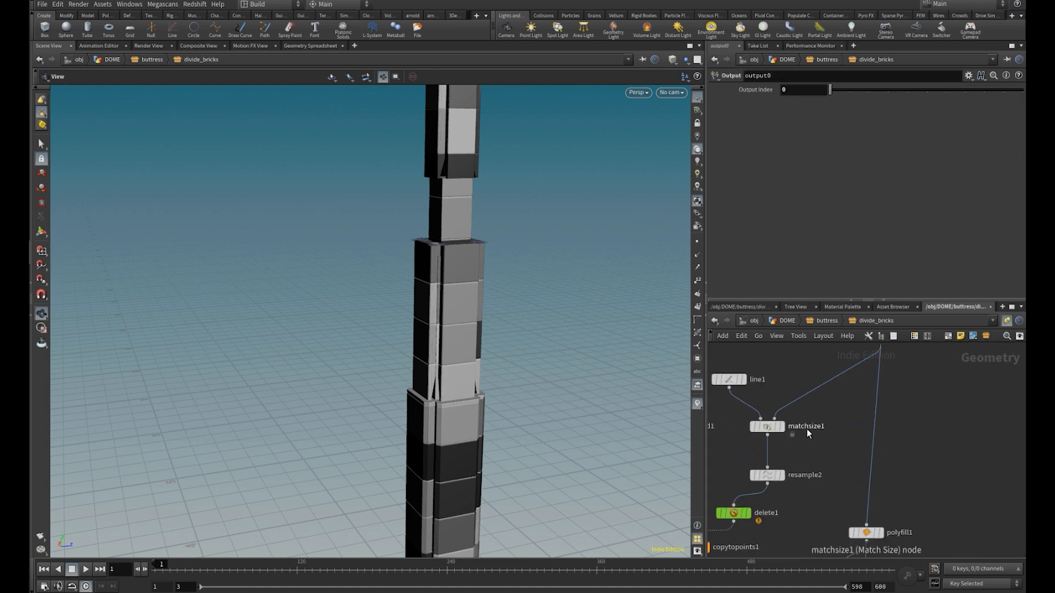
Examine the tower-height line at matchsize1 and its resampled points at resample2, with point numbers shown
click(838, 428)
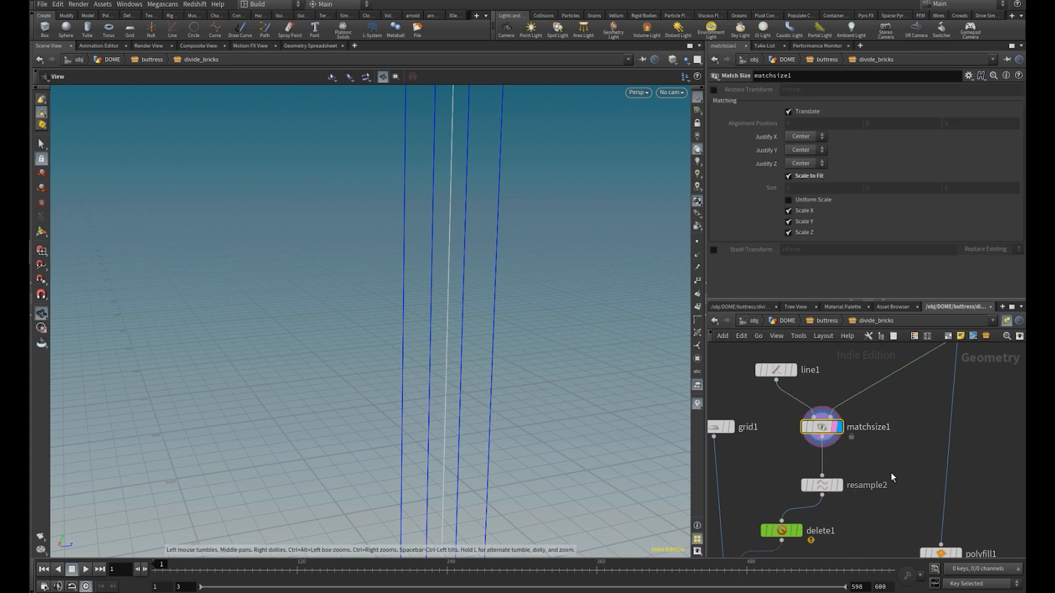
middle_drag(886, 486, 877, 423)
click(876, 416)
click(697, 281)
Display copytopoints1 to examine the grids copied onto the resampled points
middle_drag(779, 449, 818, 388)
scroll(818, 388, up, 2)
click(804, 474)
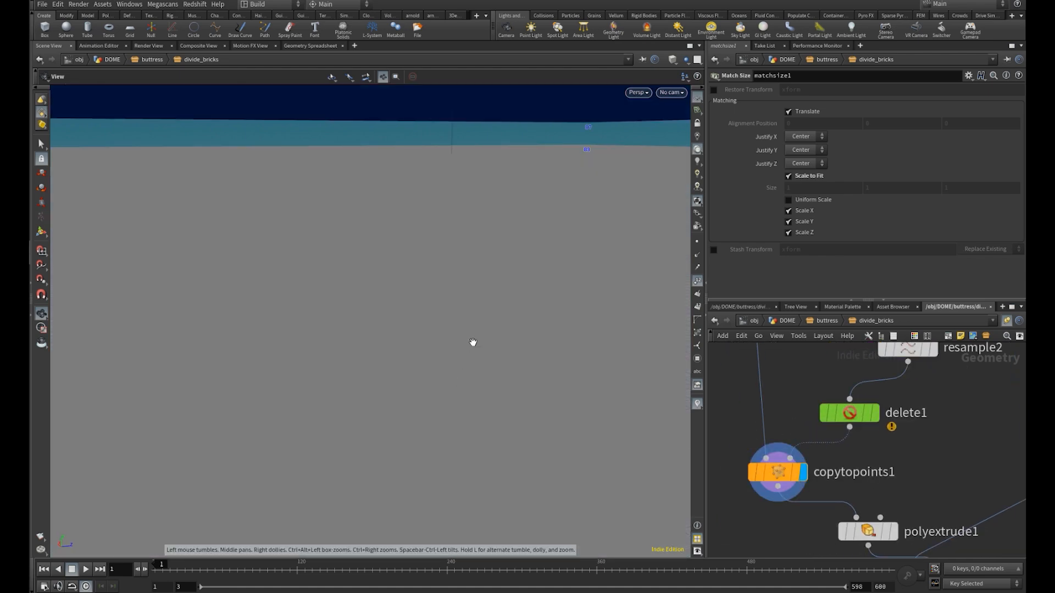
right_drag(473, 343, 361, 342)
mouse_move(361, 341)
mouse_down()
mouse_move(362, 327)
mouse_move(363, 346)
mouse_up()
right_drag(362, 346, 440, 374)
drag(439, 374, 449, 378)
Display polyextrude1 to examine the thickness given to the stacked grids
middle_drag(879, 483, 786, 368)
scroll(786, 368, up, 2)
click(803, 428)
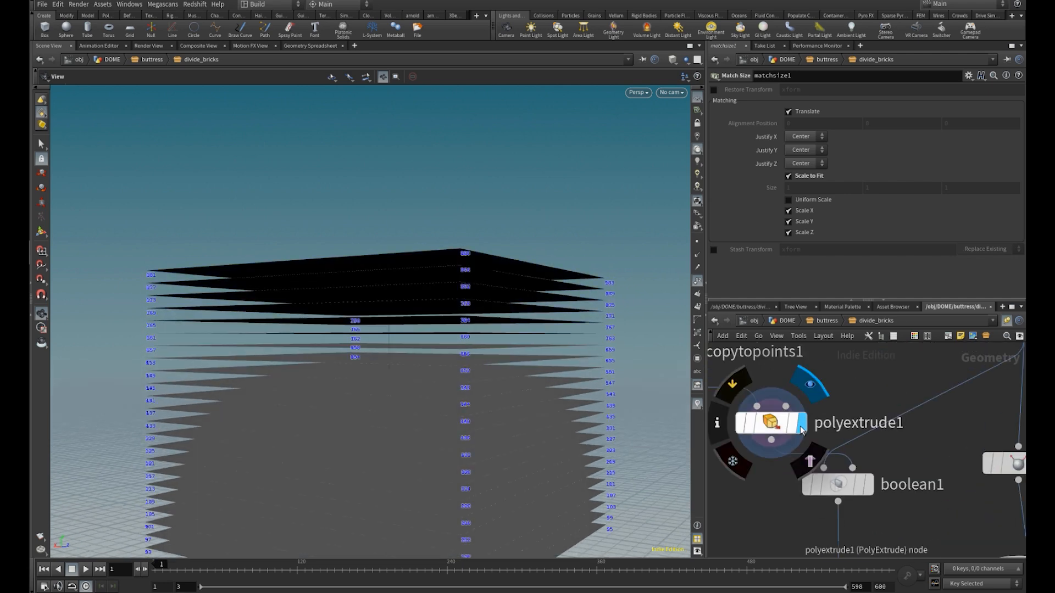
right_drag(416, 362, 687, 378)
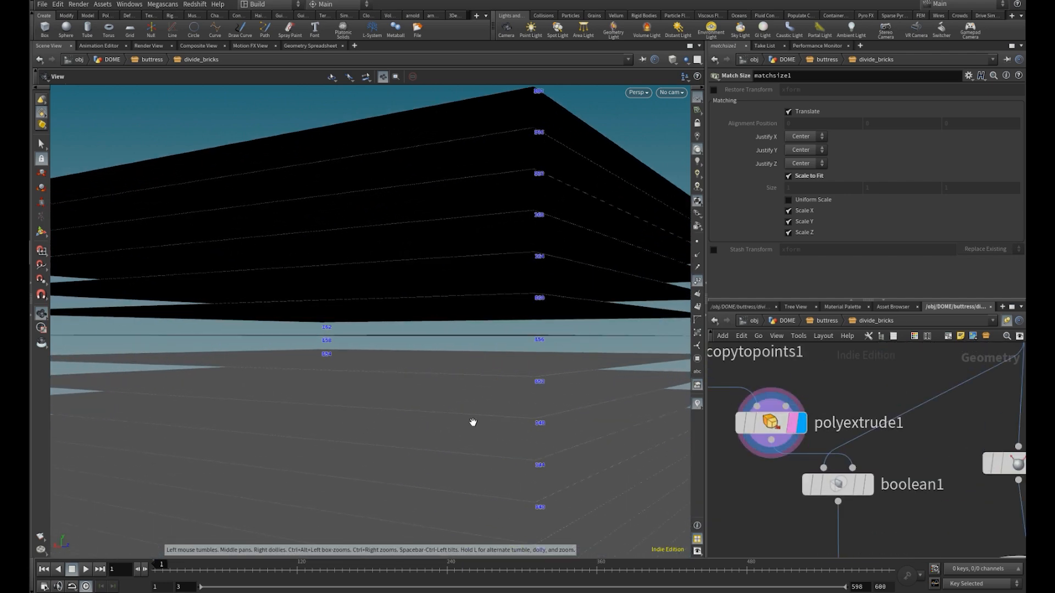
middle_drag(787, 424, 759, 385)
Display boolean1 and inspect in wireframe how the extruded grids cut the tower into bricks
click(842, 443)
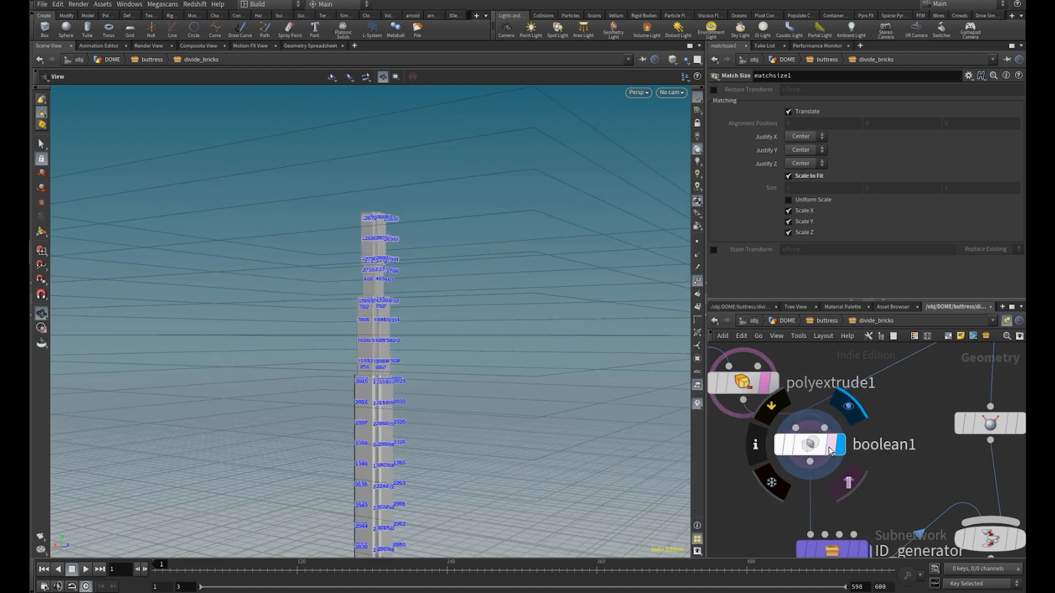
right_drag(357, 390, 431, 419)
drag(431, 419, 422, 391)
key(shift+w)
right_drag(422, 390, 483, 400)
drag(484, 400, 459, 404)
right_drag(459, 404, 584, 361)
right_drag(223, 334, 624, 331)
middle_drag(492, 432, 448, 363)
right_drag(448, 363, 83, 366)
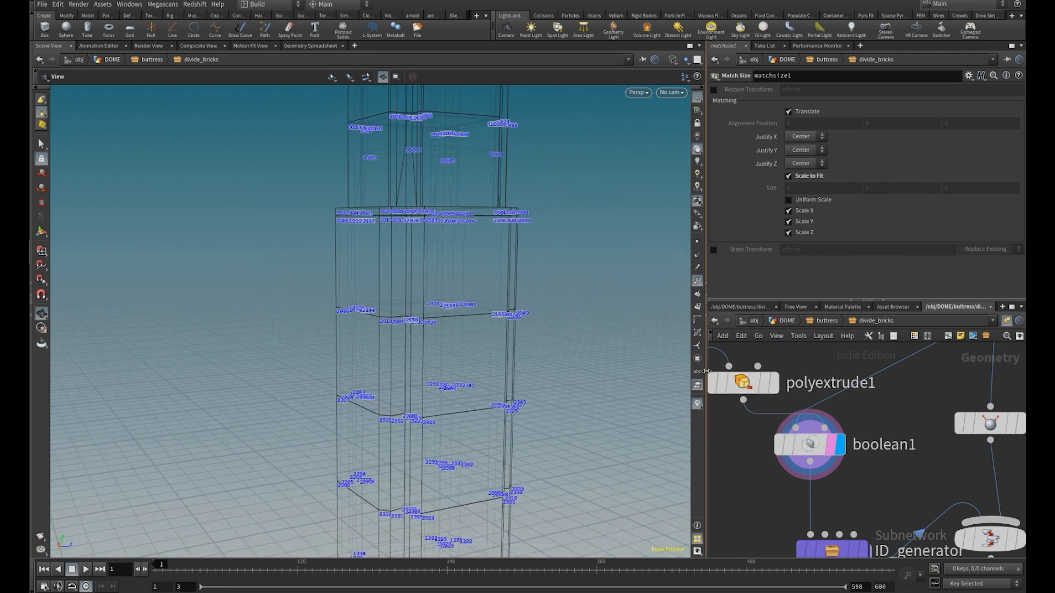
Turn off point numbers and display ID_generator to examine the shades assigned to the tower bricks
click(696, 282)
middle_drag(877, 482, 822, 412)
scroll(823, 412, down, 2)
click(816, 464)
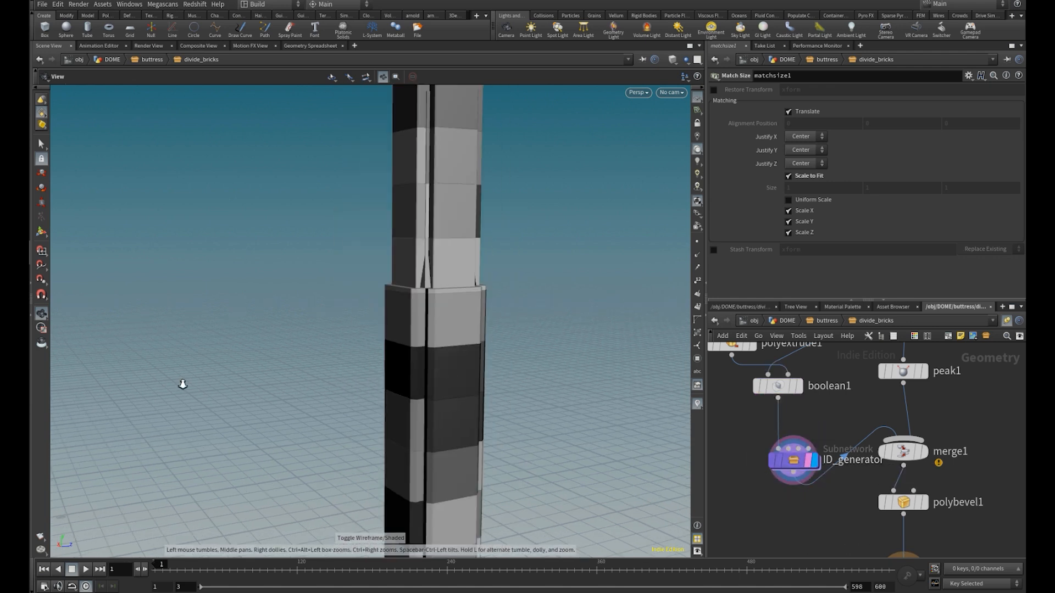
Insert a Point Jitter node between delete1 and copytopoints1 to vary the brick heights
middle_drag(843, 389, 855, 513)
scroll(830, 486, down, 2)
middle_drag(819, 417, 888, 494)
scroll(799, 468, up, 1)
middle_drag(790, 452, 782, 427)
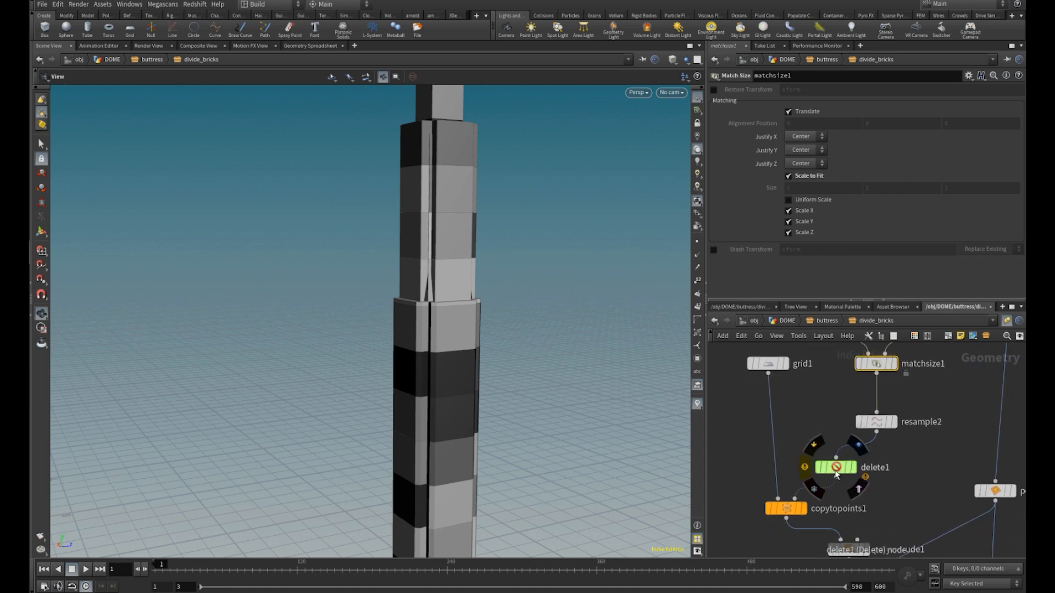
key(Tab)
text(poinji)
key(Return)
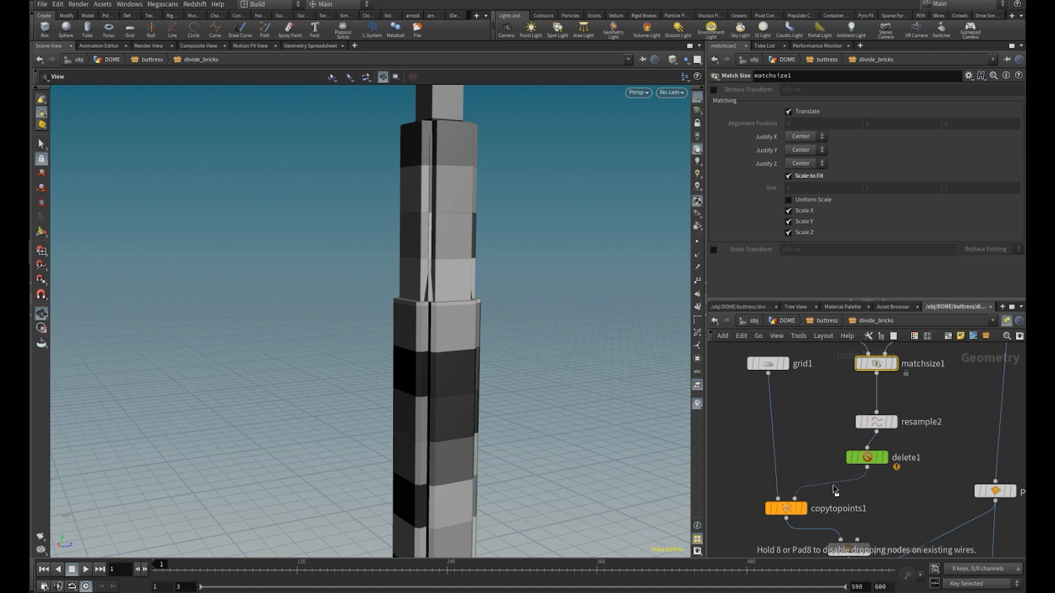
click(834, 491)
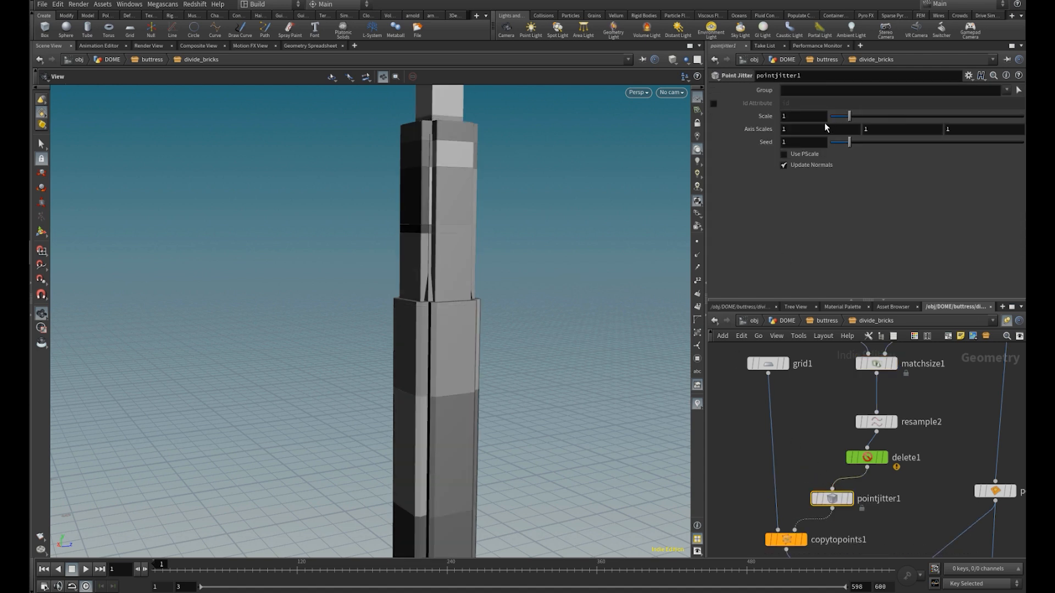
Try pointjitter1 Scale values of 0, .1 and .05 and inspect the brick height variation
drag(849, 116, 819, 122)
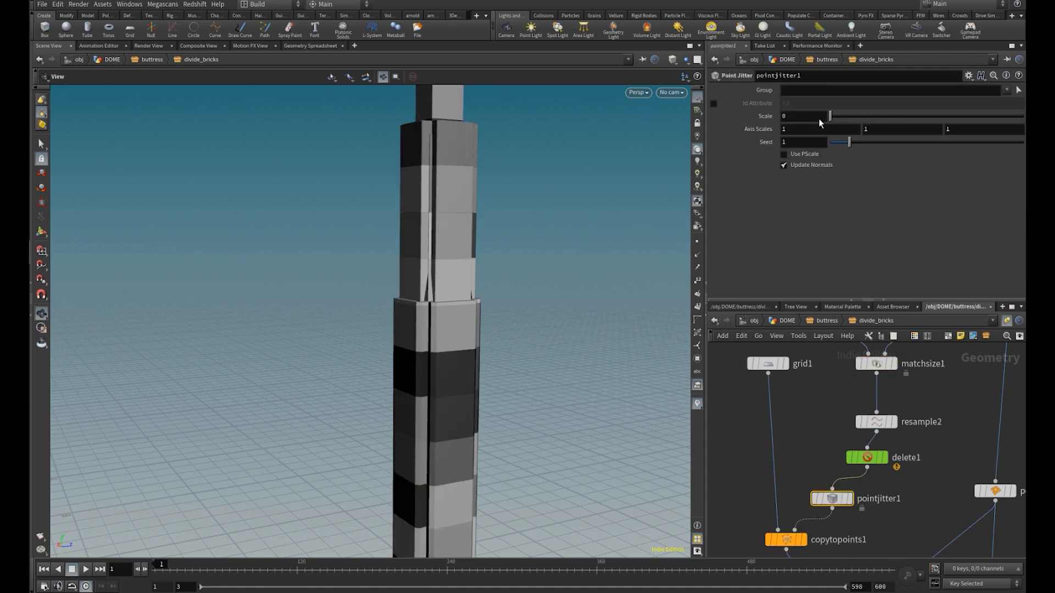
click(808, 120)
text(.)
text(1)
key(Return)
key(Return)
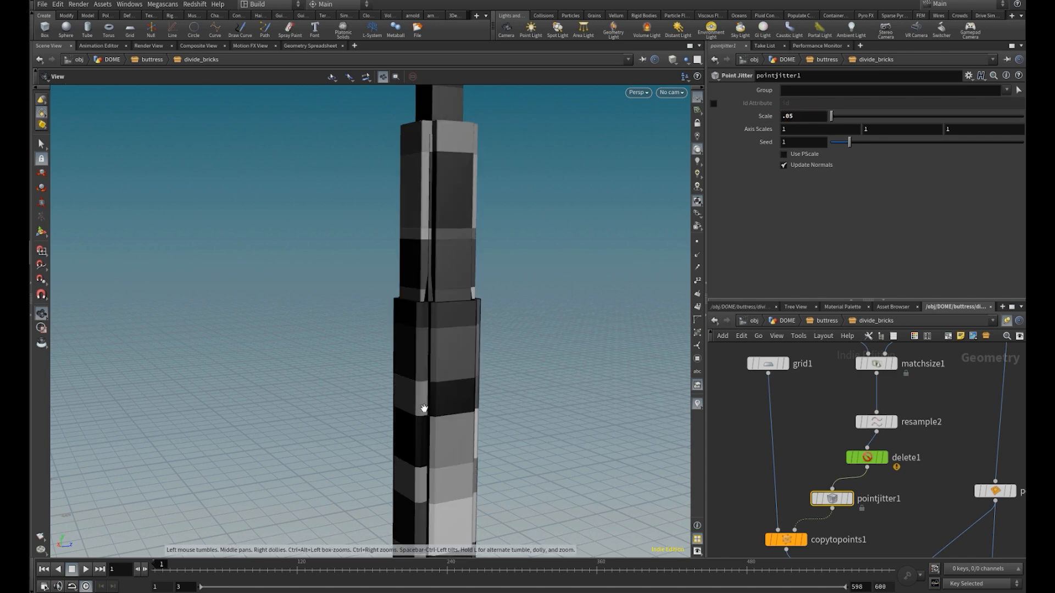
middle_drag(435, 402, 428, 265)
drag(450, 338, 371, 344)
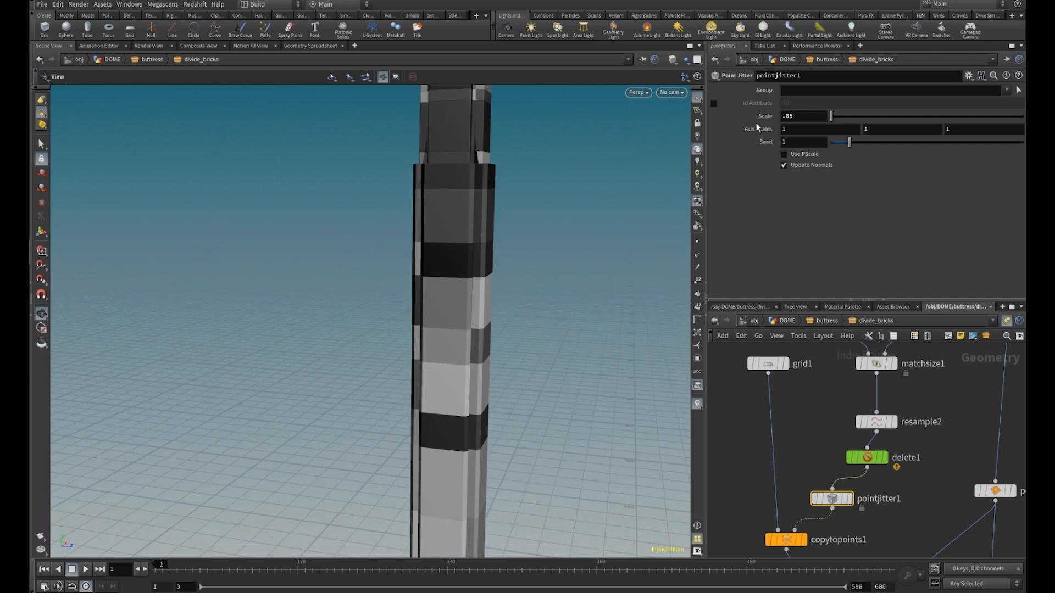
Set pointjitter1's Scale to .08 and display the node's jittered points
key(Return)
drag(363, 407, 556, 357)
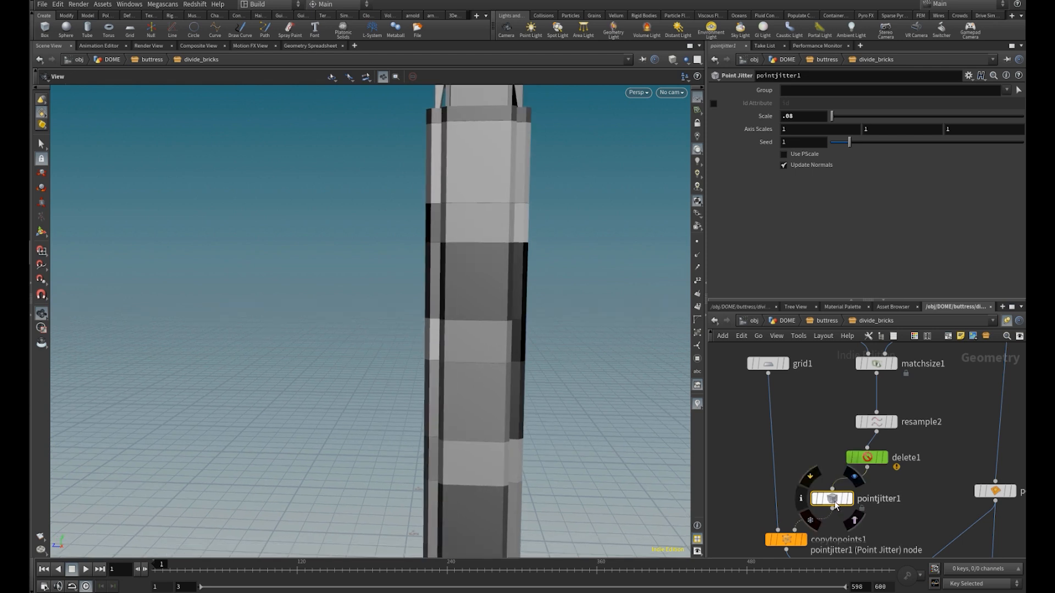
click(850, 498)
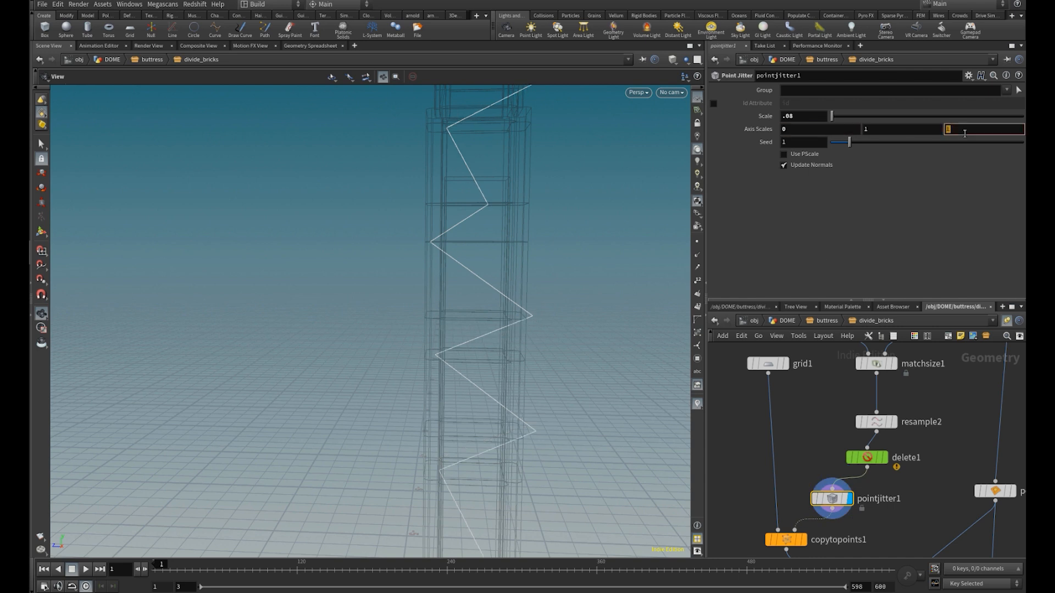
Show point numbers and limit pointjitter1 to vertical jitter, with Axis Scales 0, 1, 0 and Scale 0.1
click(699, 282)
drag(834, 120, 836, 122)
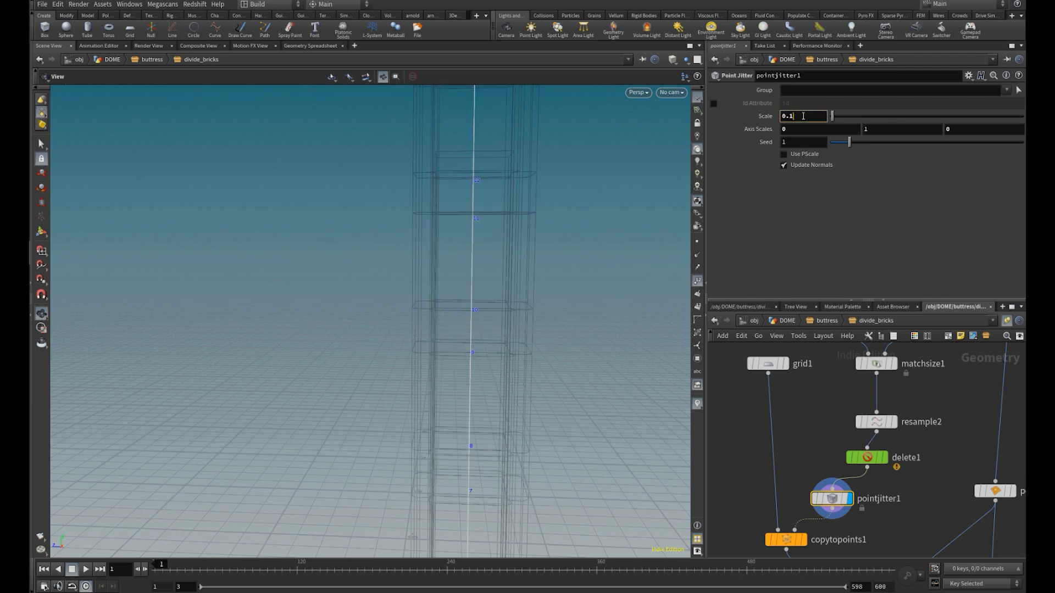
middle_drag(481, 364, 481, 326)
Display ID_generator with shaded surfaces and hide the point numbers to examine the jittered brick heights
middle_drag(756, 493, 764, 400)
scroll(843, 496, up, 2)
middle_drag(939, 553, 876, 400)
click(879, 451)
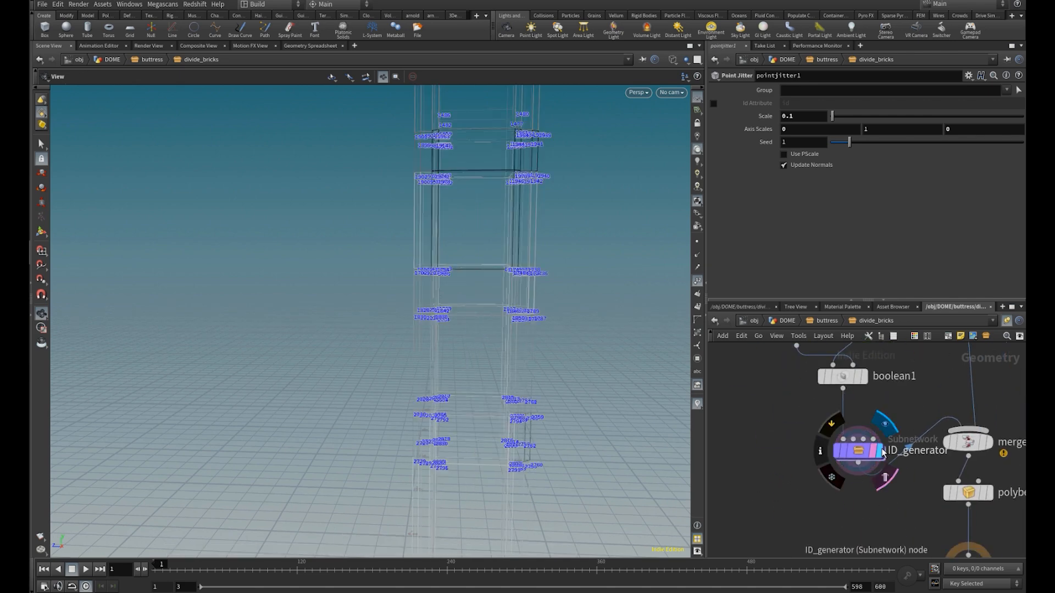
key(w)
drag(469, 393, 480, 424)
scroll(494, 426, down, 4)
middle_drag(480, 424, 474, 222)
scroll(474, 222, up, 4)
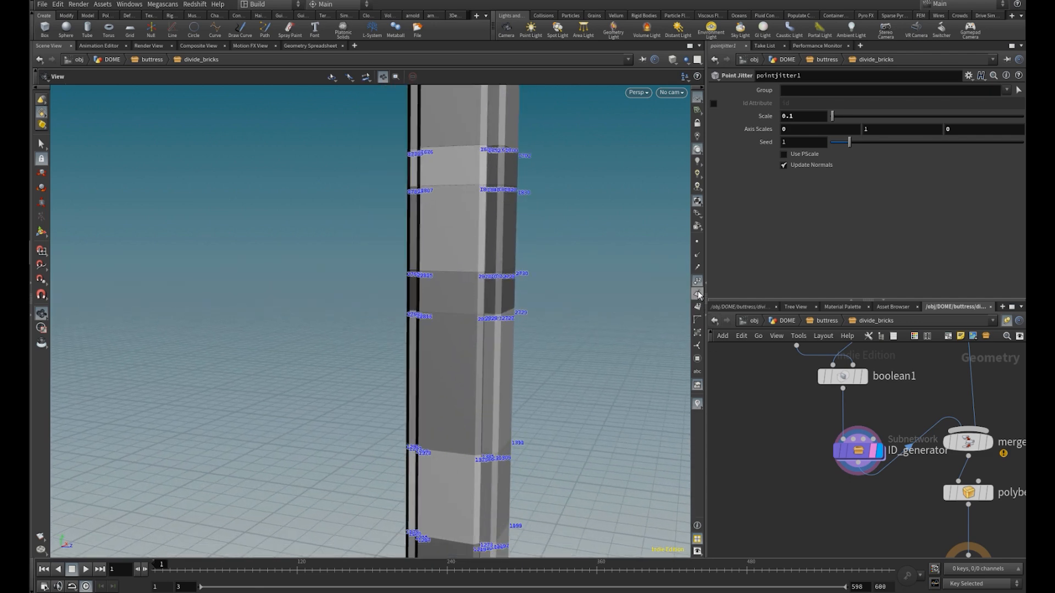
Toggle the bypass on pointjitter1 to compare jittered and regular brick heights, leaving the node bypassed
middle_drag(775, 402, 775, 527)
scroll(778, 505, down, 3)
middle_drag(758, 418, 781, 453)
scroll(781, 453, up, 2)
click(789, 450)
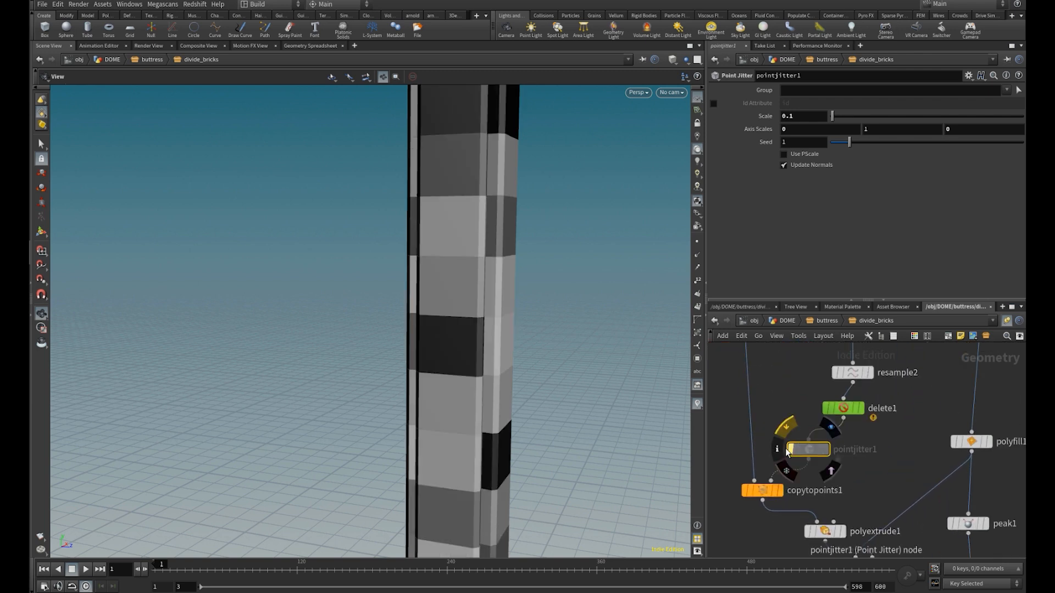
click(789, 451)
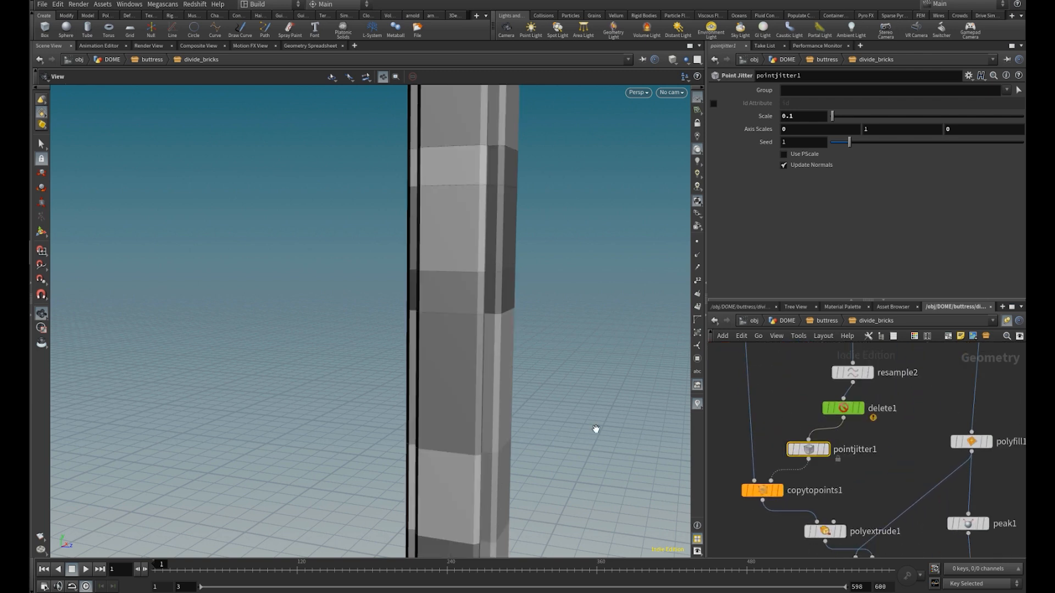
click(788, 451)
Display polybevel1 and examine the bevelled edges of the tower bricks up close
scroll(885, 516, down, 3)
middle_drag(910, 531, 898, 452)
scroll(878, 449, up, 3)
scroll(883, 442, up, 3)
click(855, 419)
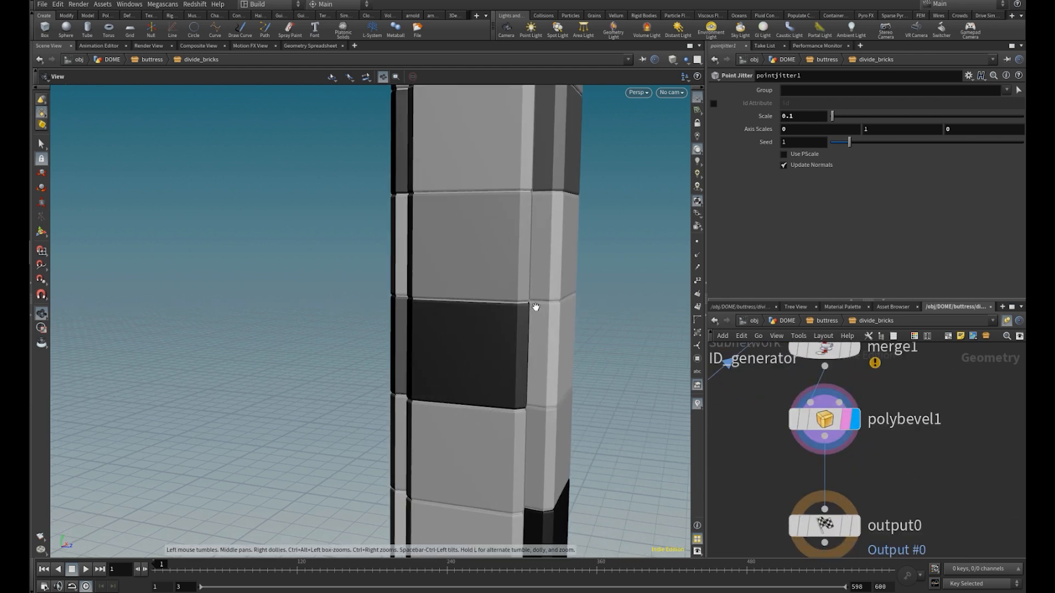
scroll(591, 328, up, 5)
drag(471, 335, 246, 379)
scroll(403, 372, down, 3)
scroll(195, 353, down, 3)
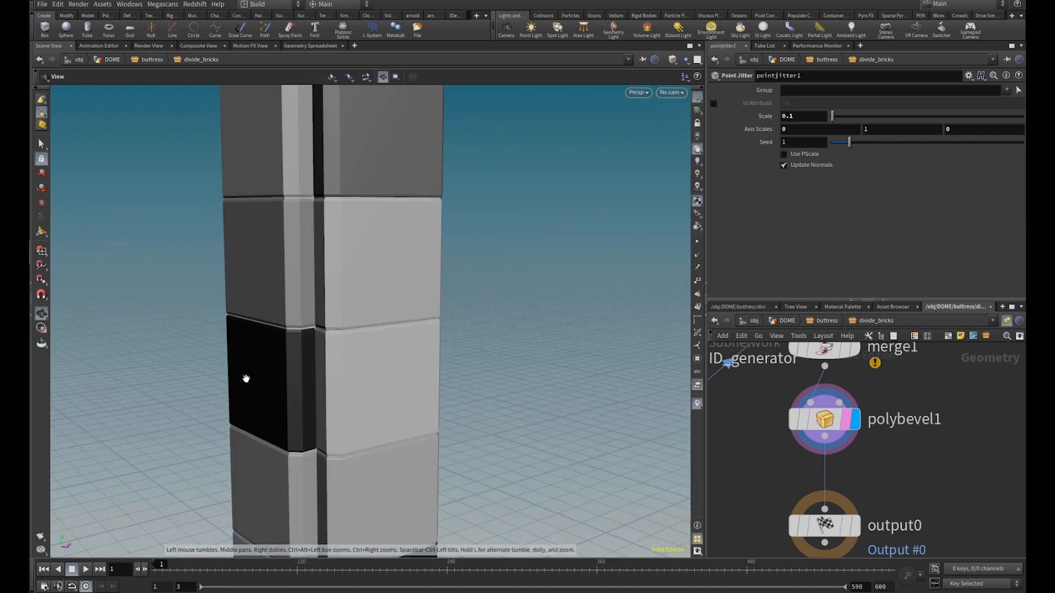
Return to the buttress network and display merge17 to examine the bricks merged with the rest of the tower
click(826, 321)
scroll(883, 477, up, 3)
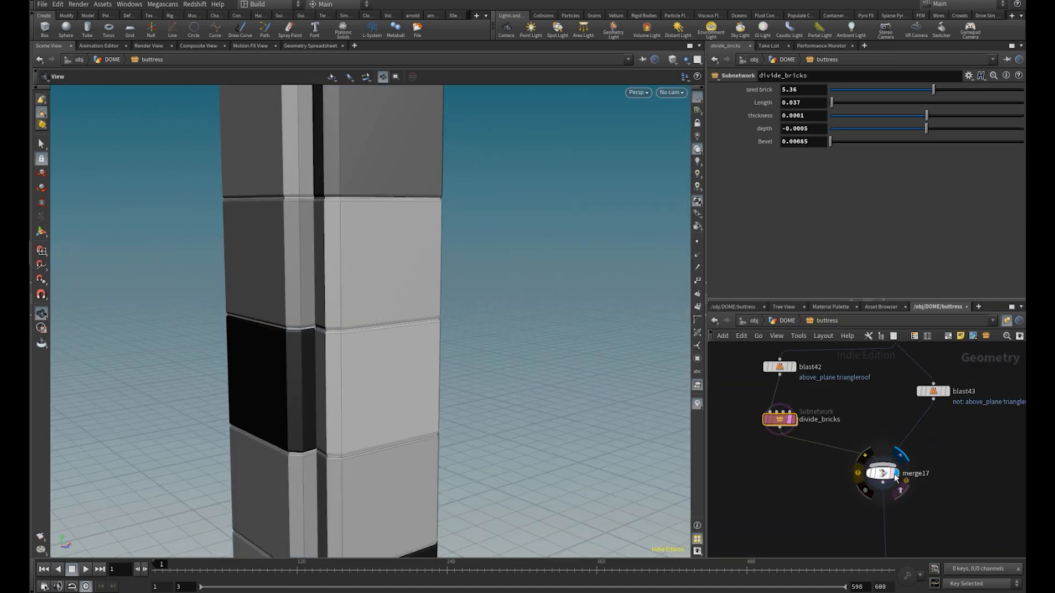
click(894, 478)
drag(385, 374, 83, 315)
scroll(82, 316, down, 6)
middle_drag(438, 332, 414, 419)
drag(458, 366, 447, 397)
Display merge8 further down the buttress network and examine the full tower with its pinnacle parts
scroll(909, 492, down, 3)
middle_drag(911, 497, 879, 344)
middle_drag(870, 485, 850, 331)
scroll(855, 382, up, 2)
click(866, 387)
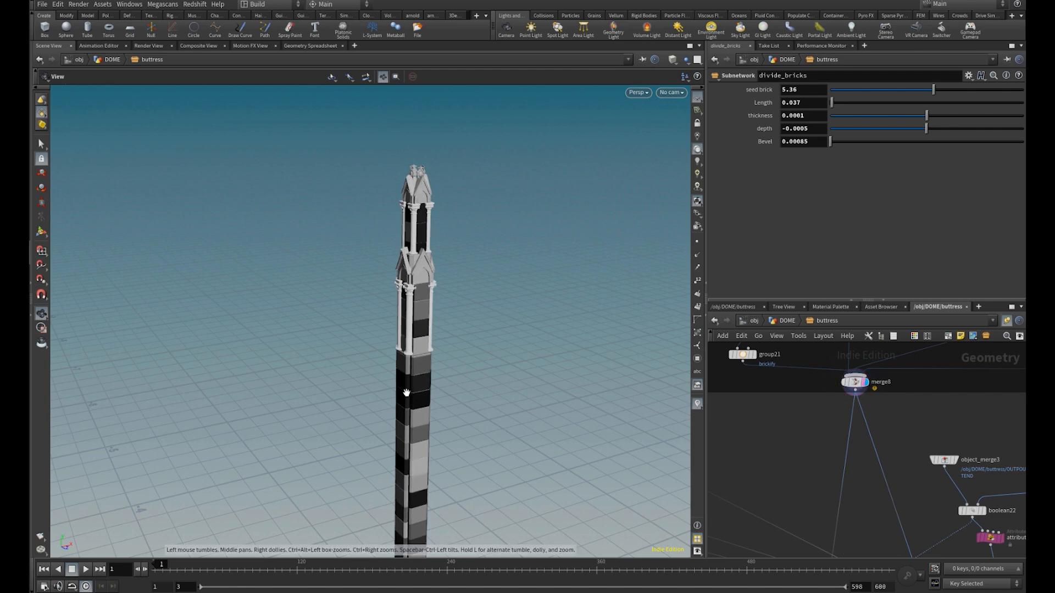
middle_drag(407, 393, 416, 336)
Display merge4 and examine the tower combined with the flying buttress arches
middle_drag(863, 517, 901, 440)
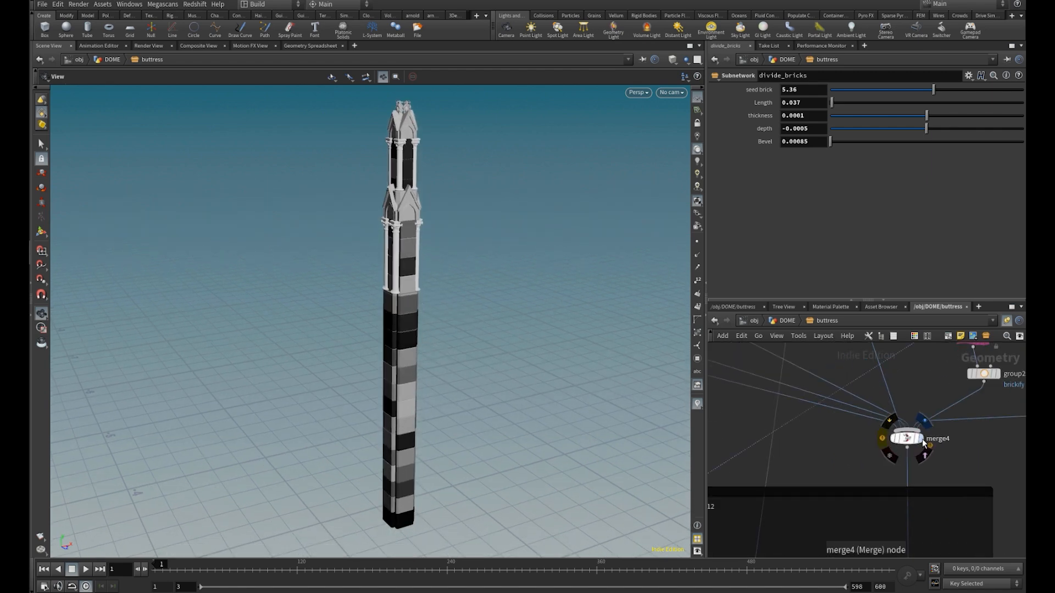
click(921, 440)
drag(440, 290, 557, 344)
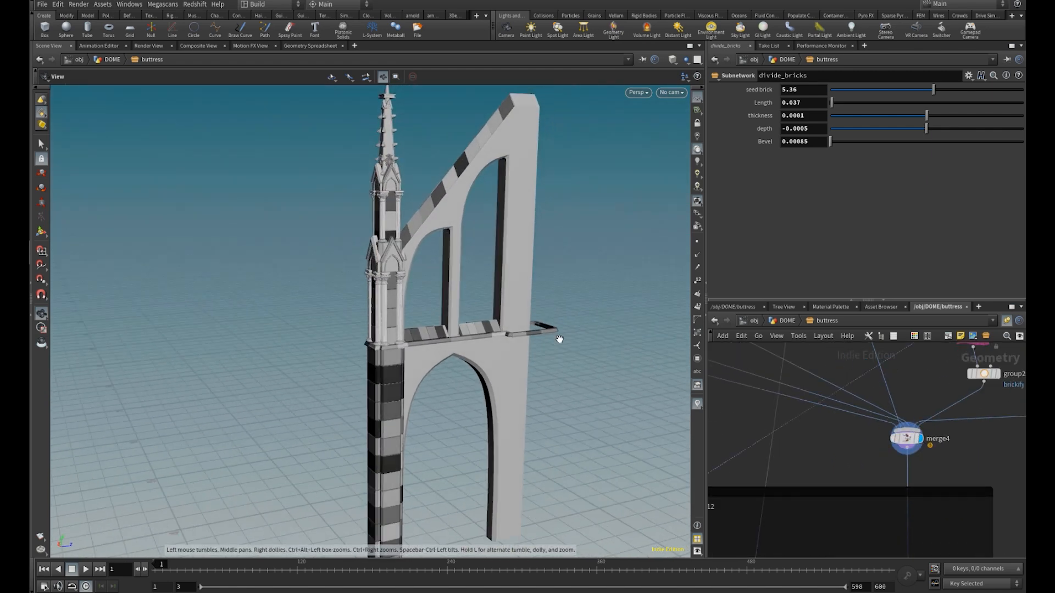